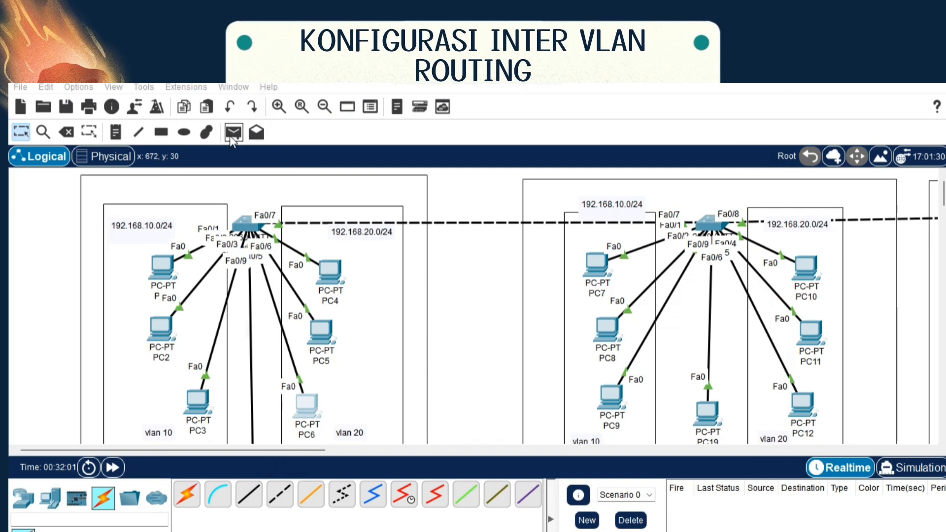
Test connectivity between VLANs by sending a simple PDU from PC1 to PC4
left_click(232, 133)
left_click(160, 265)
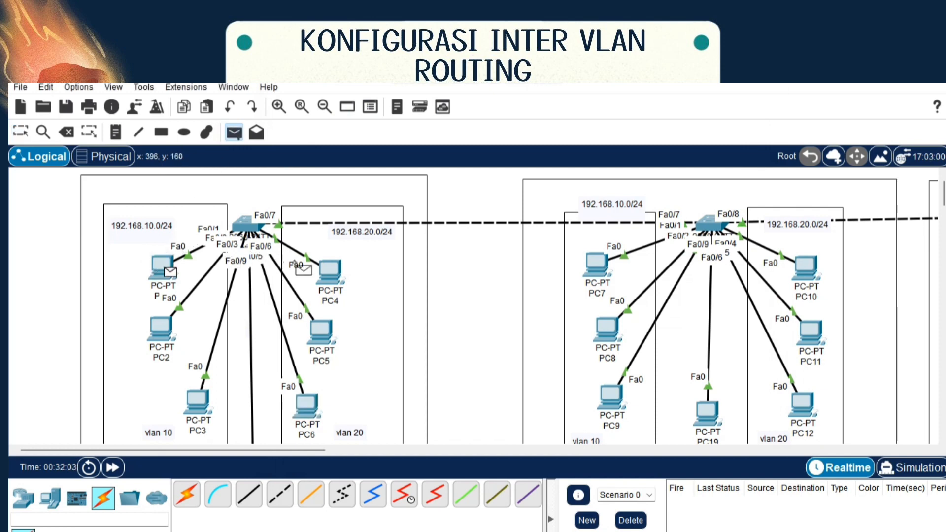
left_click(329, 271)
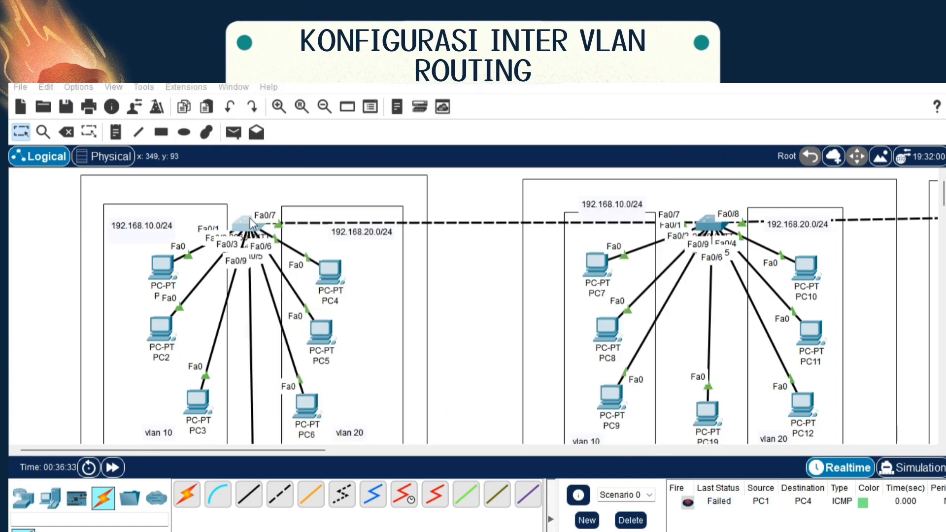
Open the command line of the switch serving PC1 to PC6 and enter global configuration mode with en and conf t
left_click(250, 223)
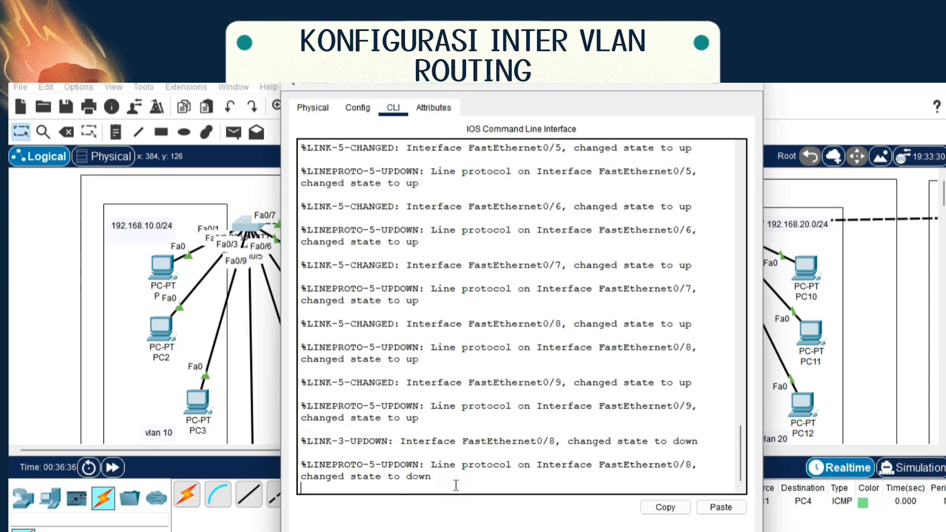
key("Return")
type("en")
key("Return")
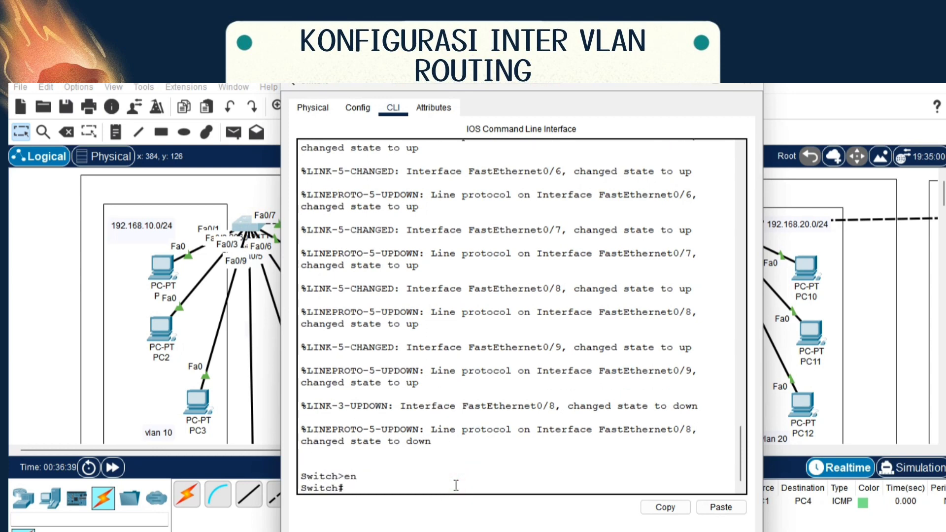
type("conf")
key("BackSpace")
type("t")
key("BackSpace")
key("BackSpace")
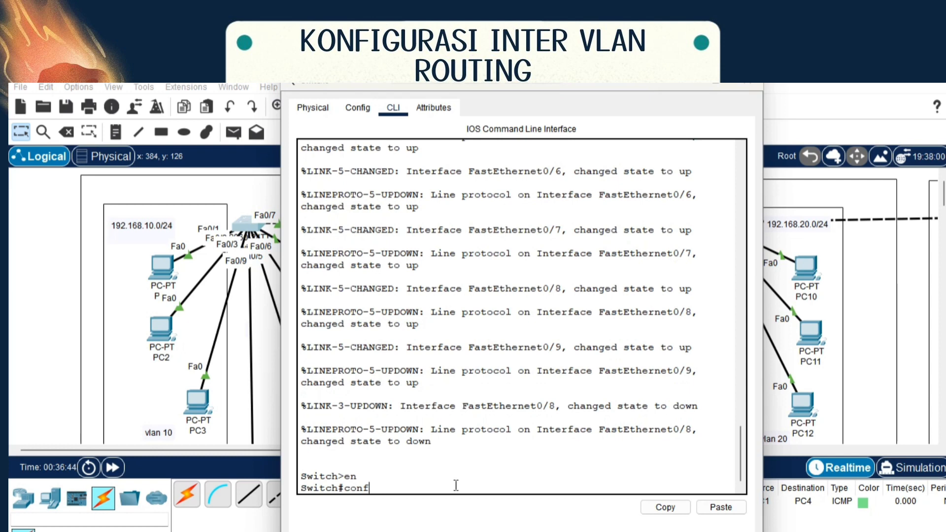
type("t")
key("Return")
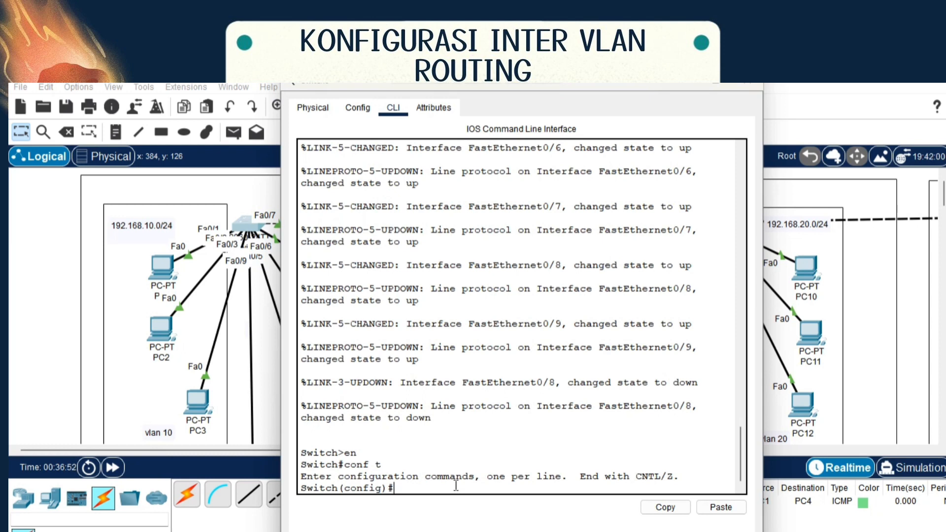
Set the switch's interface fa0/9 to switchport mode trunk and close the device window
type("int fa0/9")
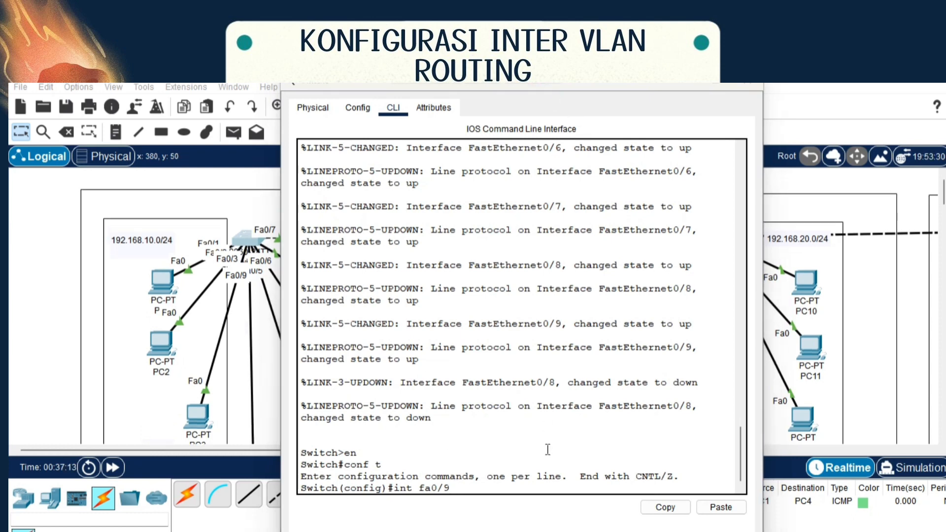
key("Return")
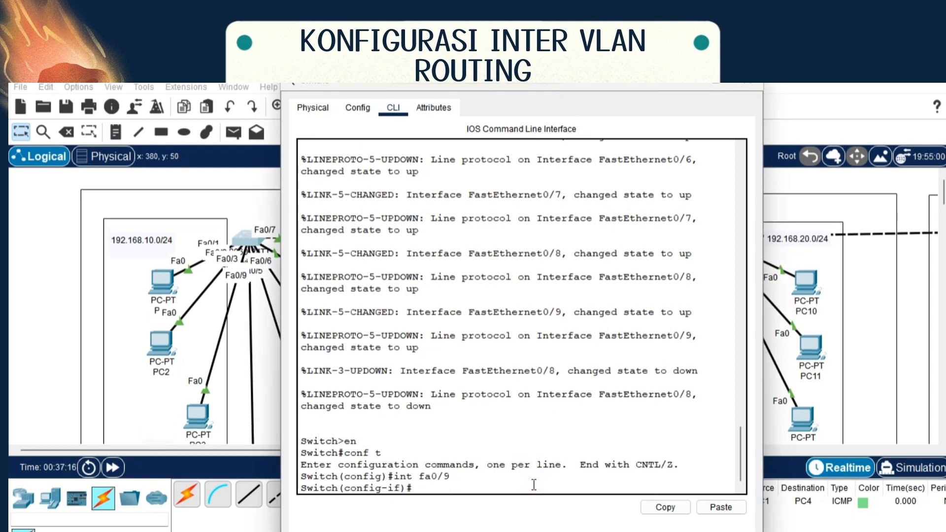
type("swi")
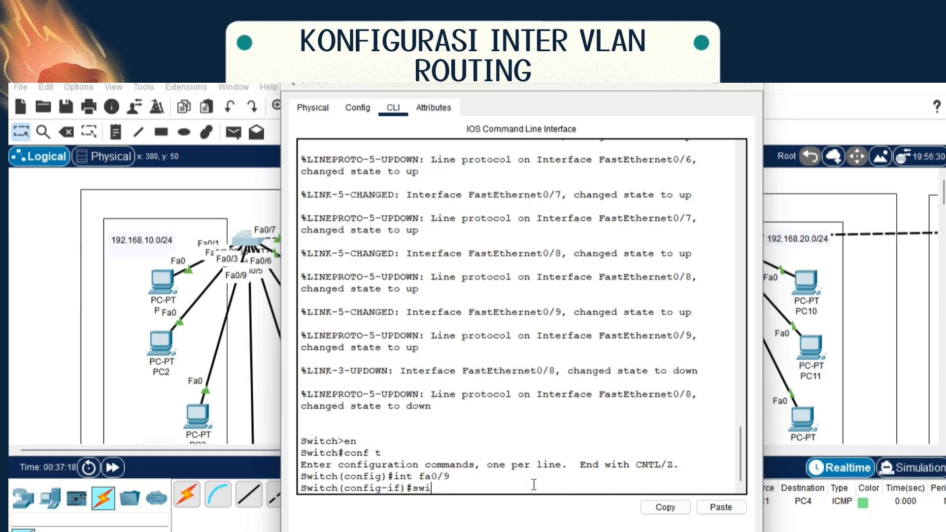
type("tchport mode trunk")
key("Return")
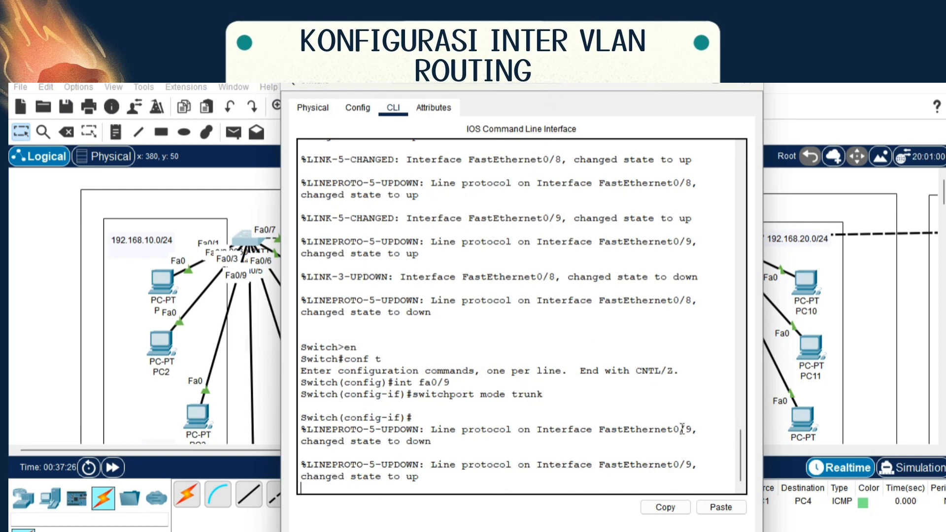
left_click(692, 85)
Retest inter-VLAN connectivity with another simple PDU from PC1 to PC4
left_click(233, 132)
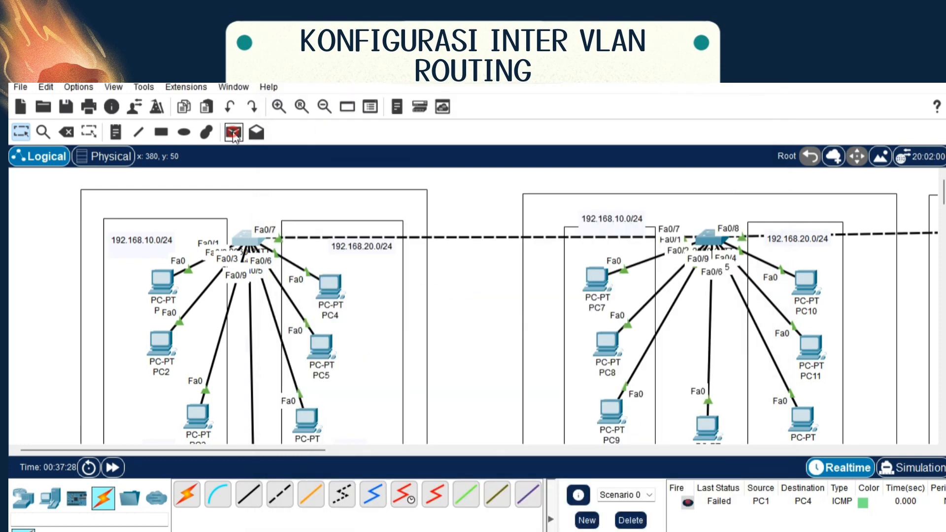
left_click(165, 279)
left_click(327, 286)
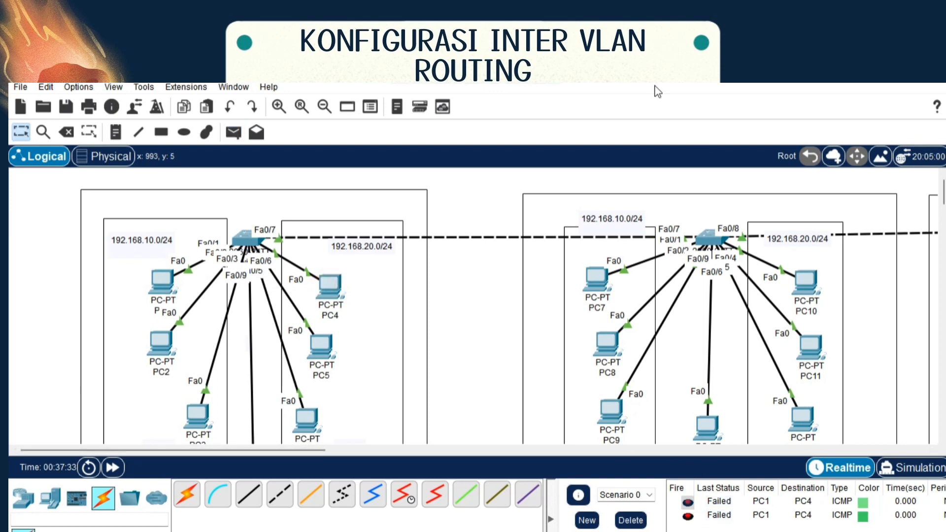
Send a simple PDU from PC4 to PC7 and start a further test PDU at PC4
left_click(234, 132)
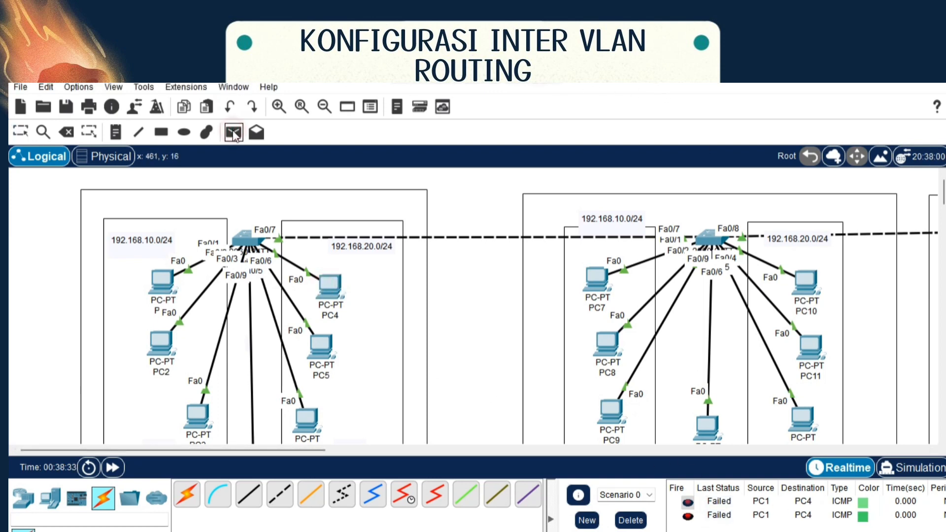
left_click(326, 275)
left_click(596, 278)
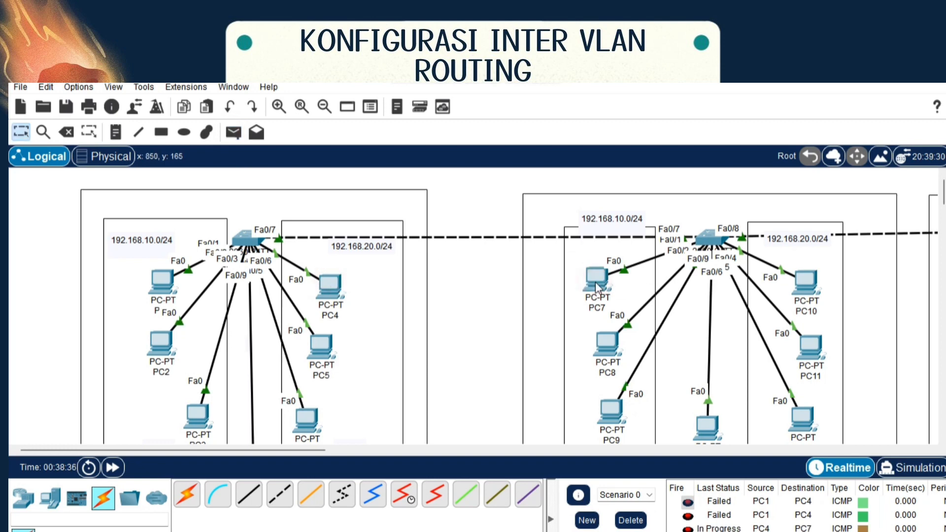
left_click(234, 132)
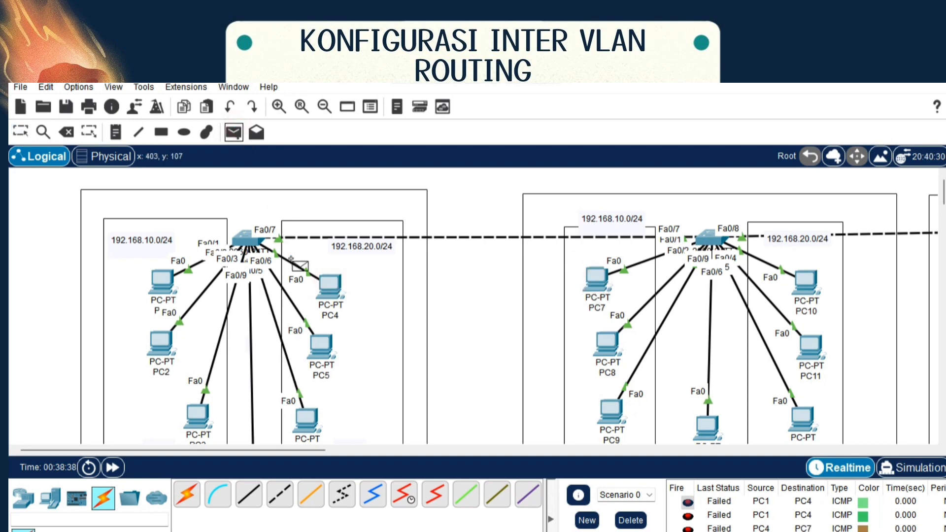
left_click(325, 283)
left_click(327, 275)
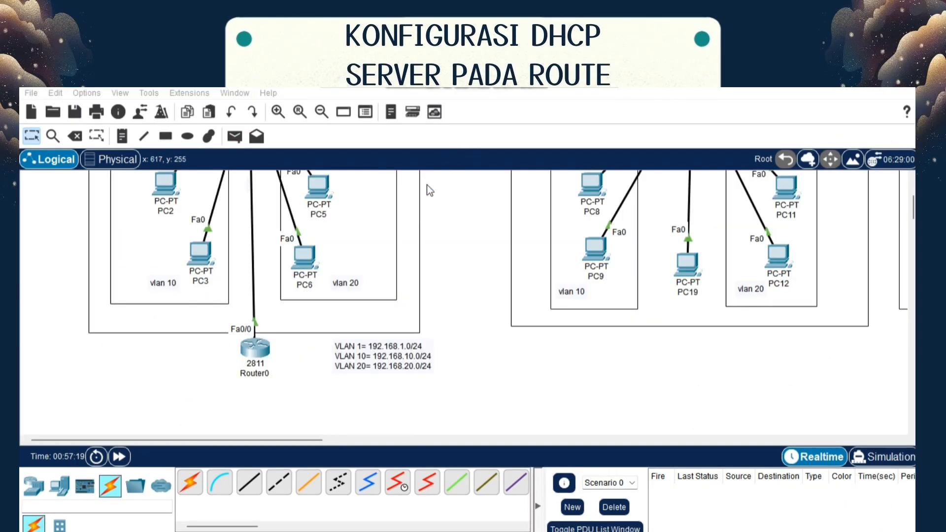
Open Router0's command line and enter global configuration mode with en and conf t
left_click(253, 351)
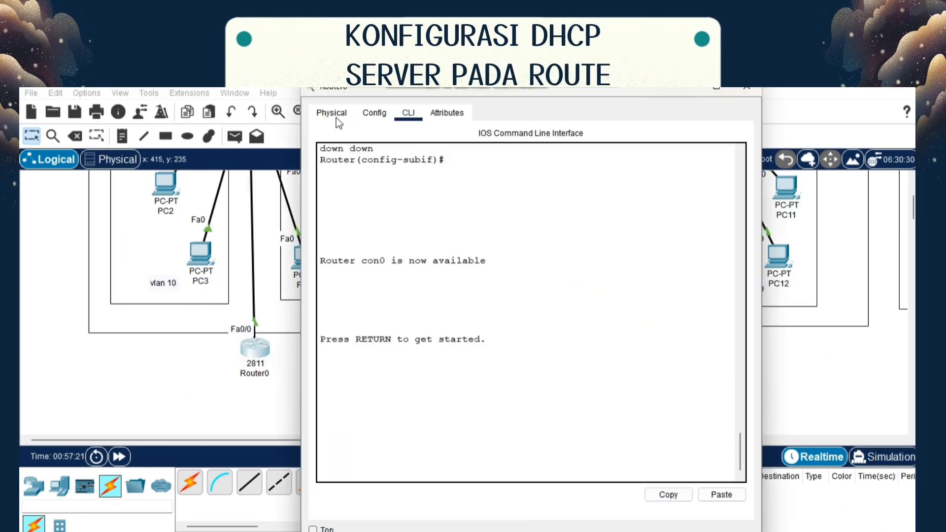
left_click(389, 462)
key("Return")
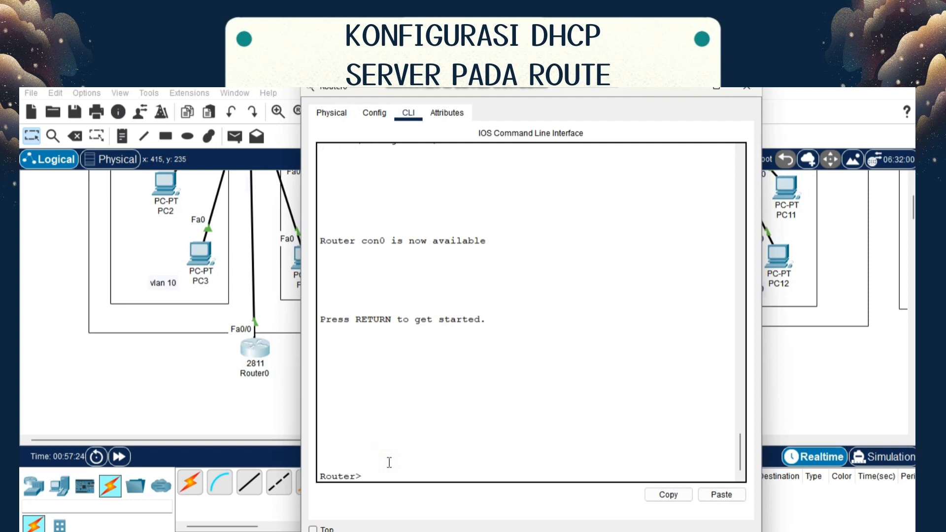
type("en")
key("Return")
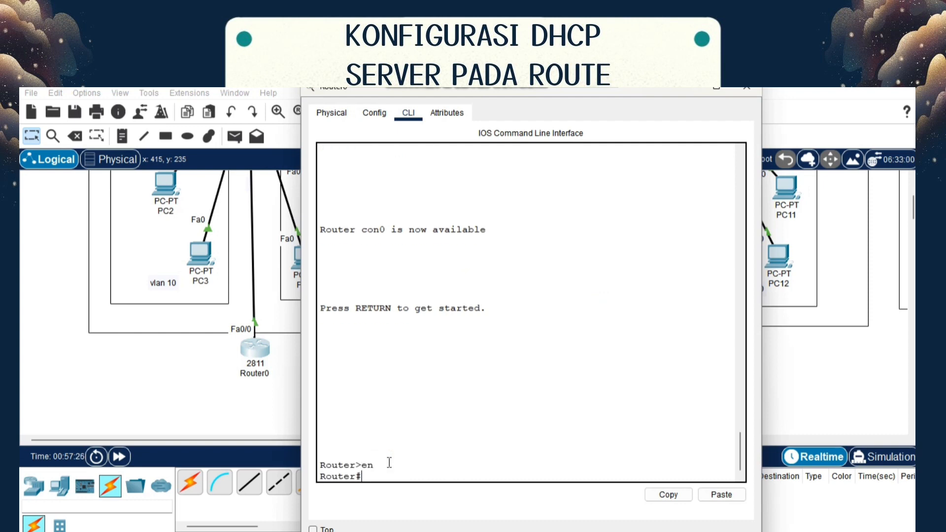
type("conf t")
key("Return")
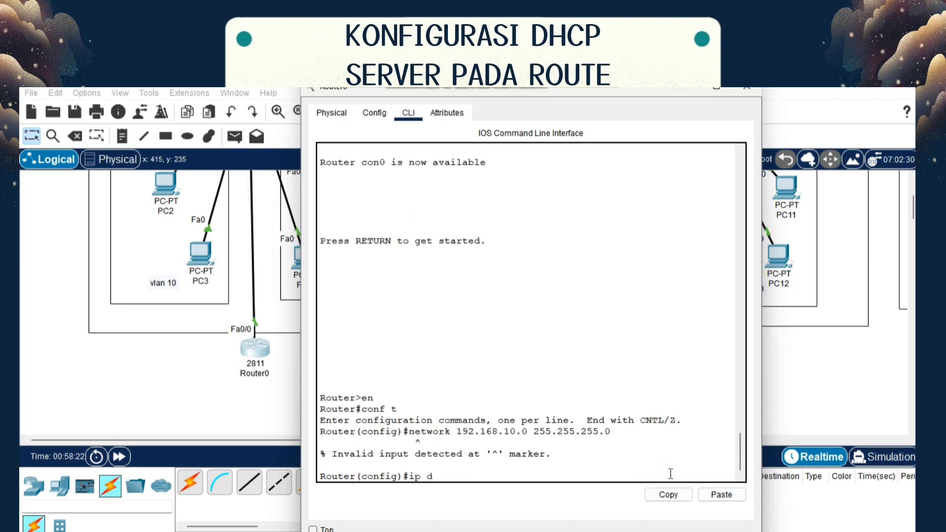
Create a DHCP pool named VLAN10 on Router0
type("dhc")
type("p poo")
type("l ")
type("VLAN 1")
type("10")
key("Return")
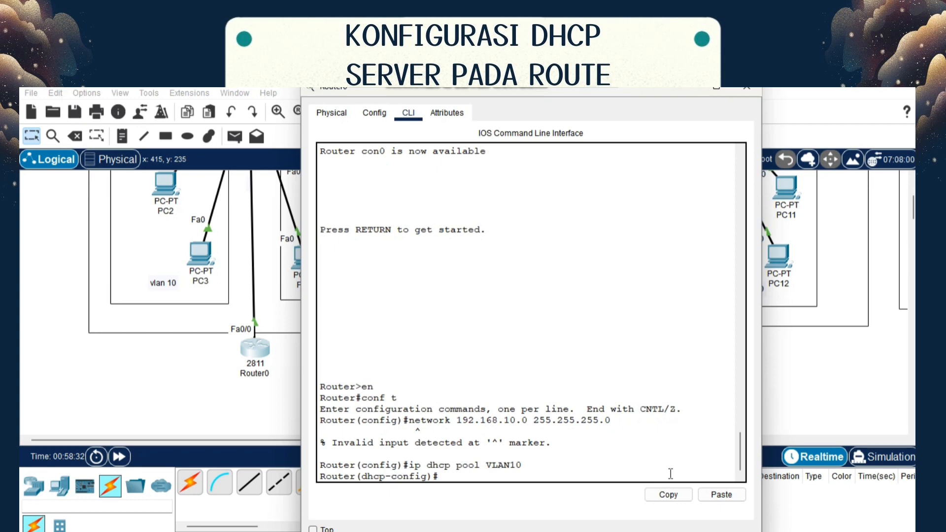
Assign network 192.168.10.0 with mask 255.255.255.0 to the VLAN10 DHCP pool
key("Up")
key("Up")
key("Down")
key("Up")
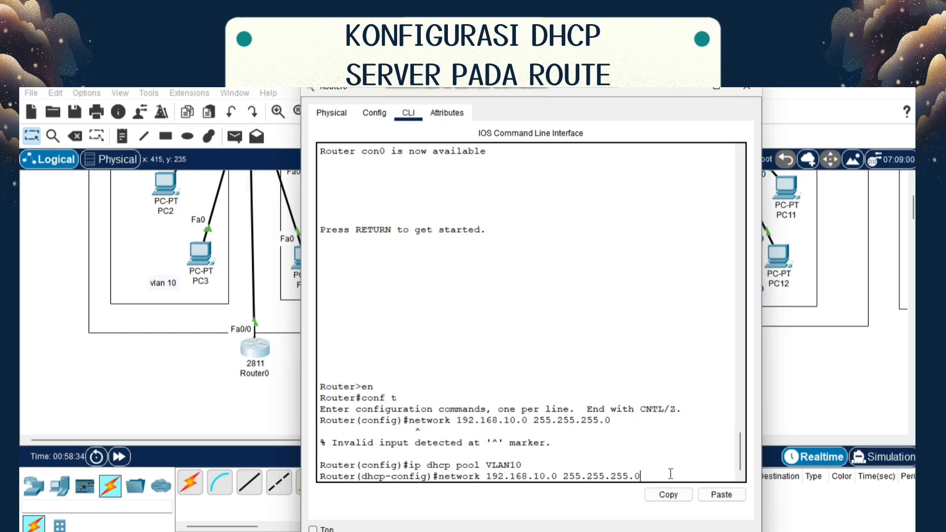
key("Return")
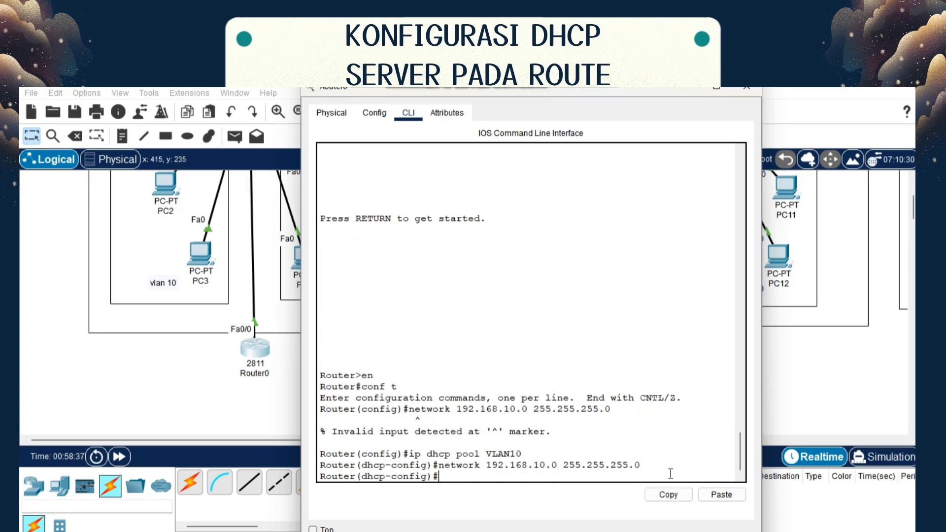
Set the VLAN10 pool's default router to 192.168.10.1
type("defa")
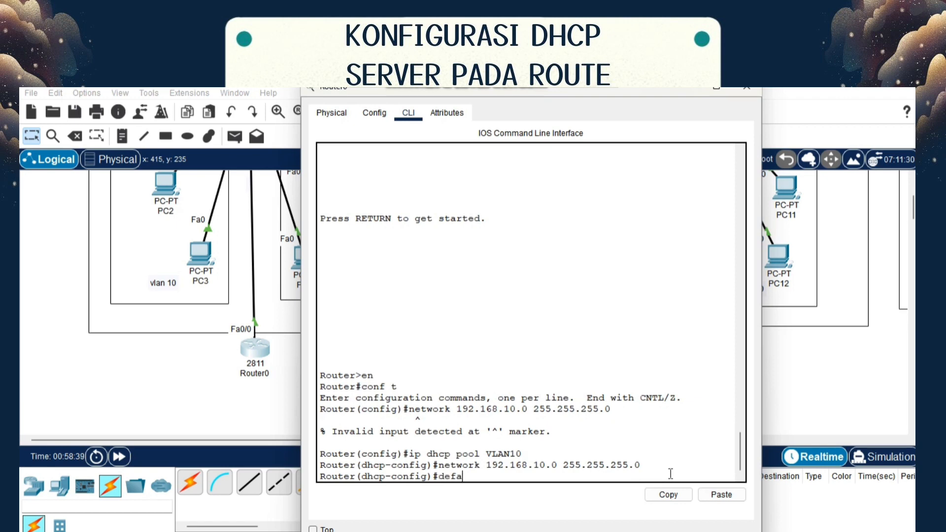
type("ult-r")
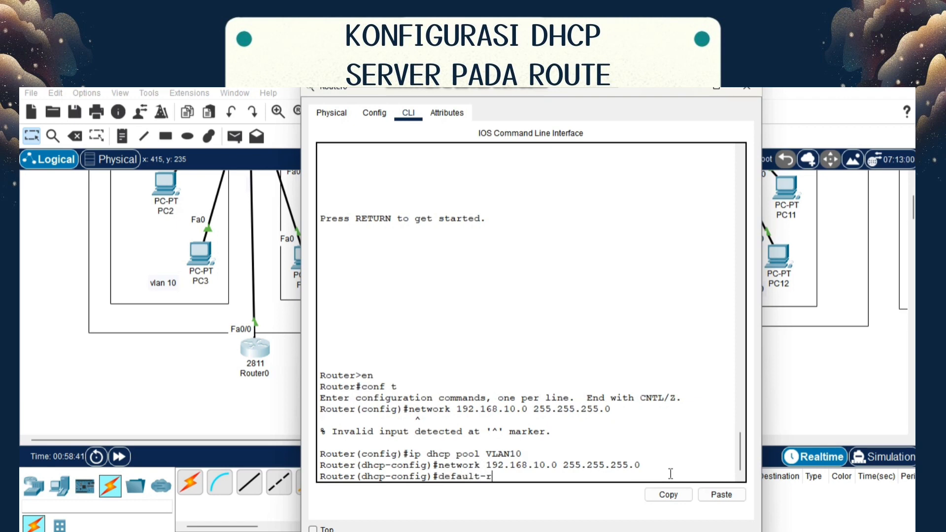
type("outer 192.168.10.0")
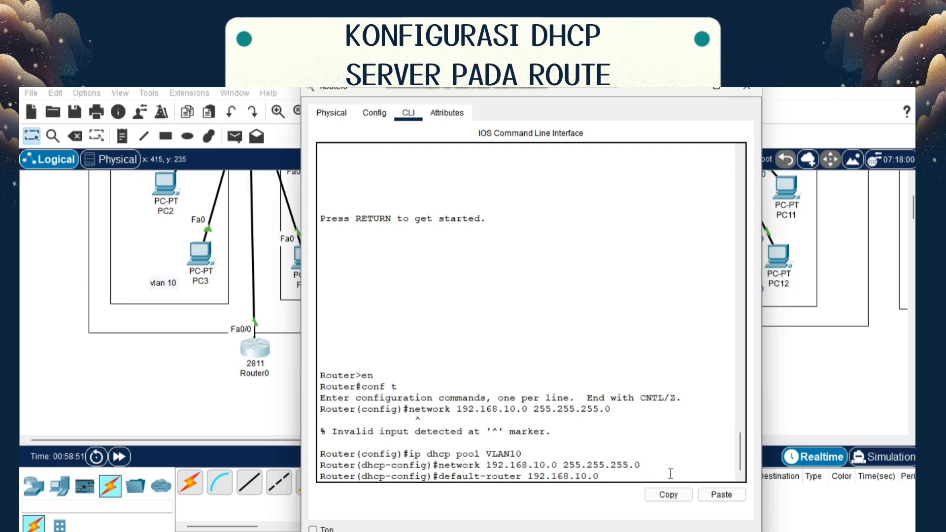
key("BackSpace")
type("1")
key("Return")
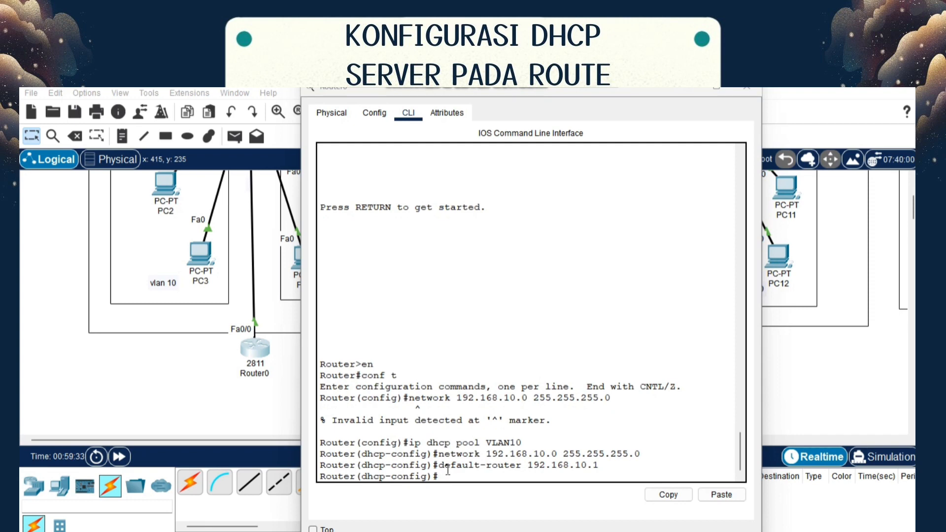
Set the VLAN10 pool's DNS server to 8.8.8.8 and exit DHCP pool configuration
type("d")
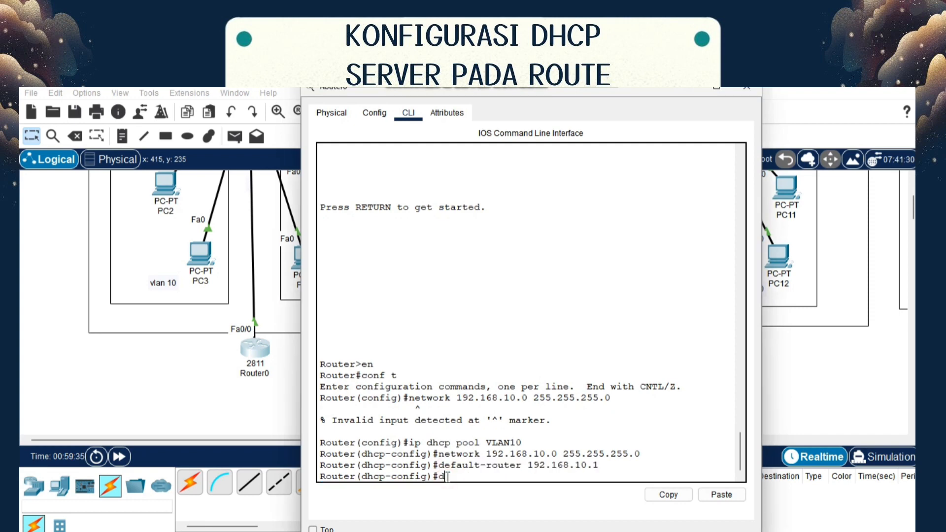
type("ns-server 8.8.8.8")
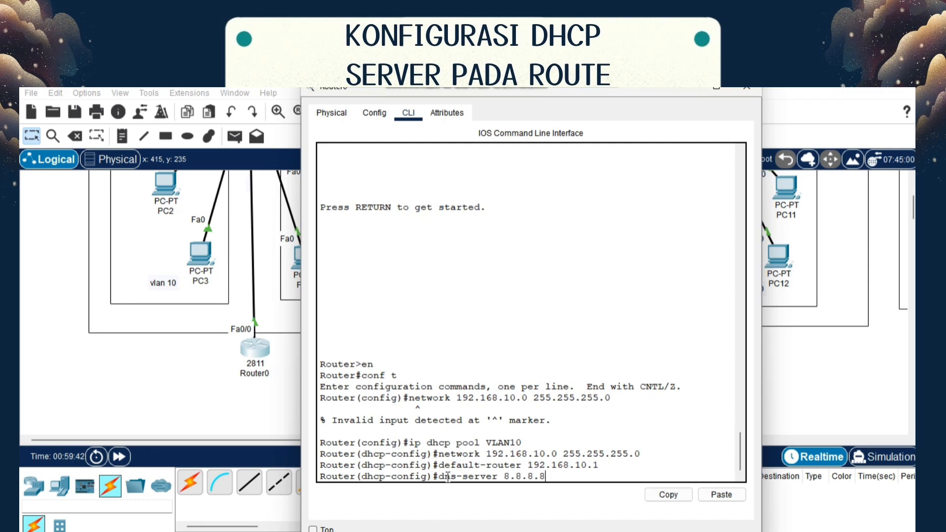
key("Return")
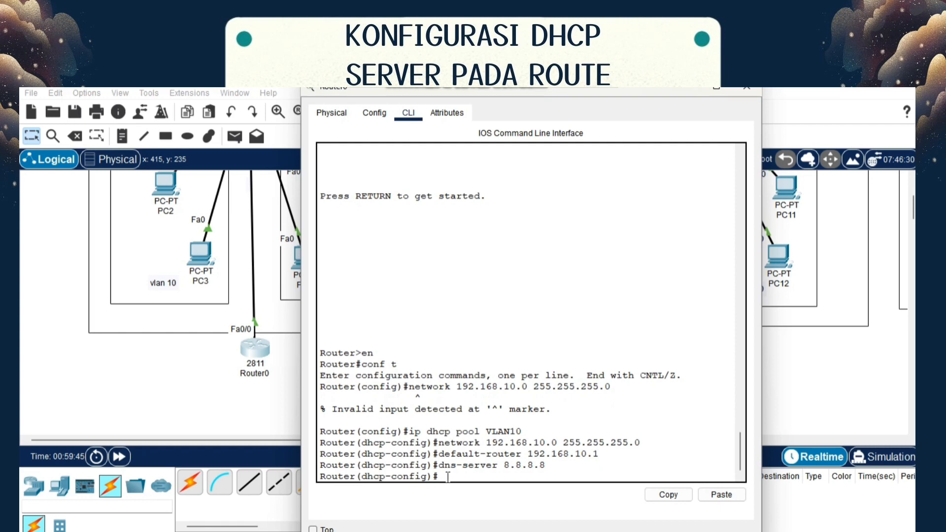
type("exit")
key("Return")
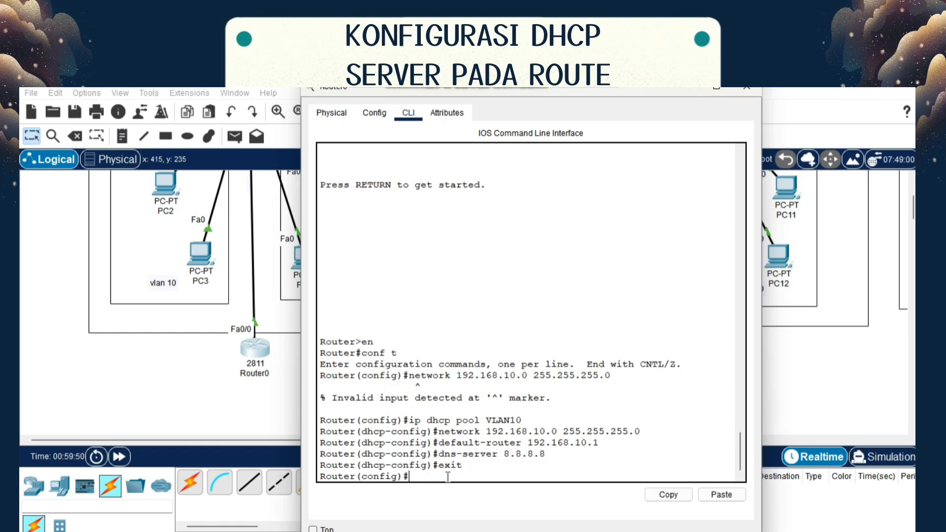
Create a DHCP pool named VLAN20 and assign it network 192.168.20.0 with mask 255.255.255.0
type("ip dhcp pool")
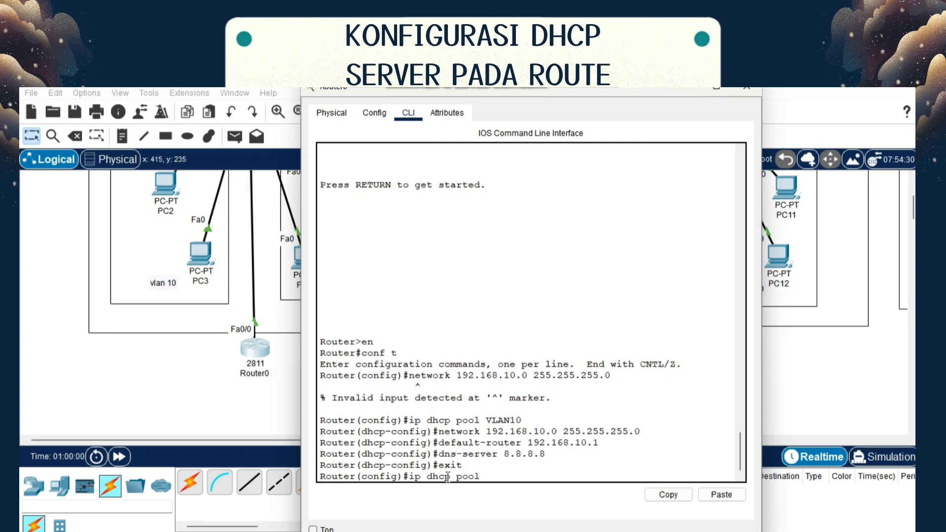
type(" VLAN20")
key("Return")
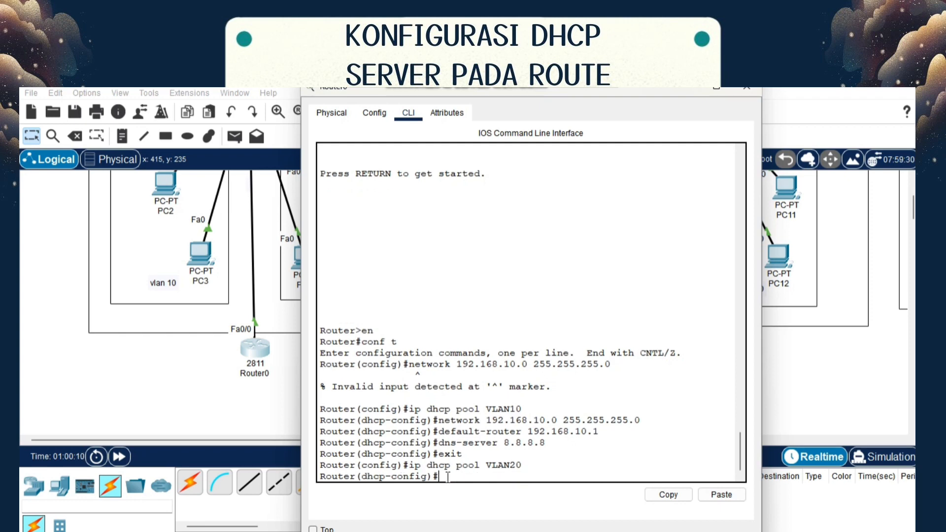
type("network 192.168.20.")
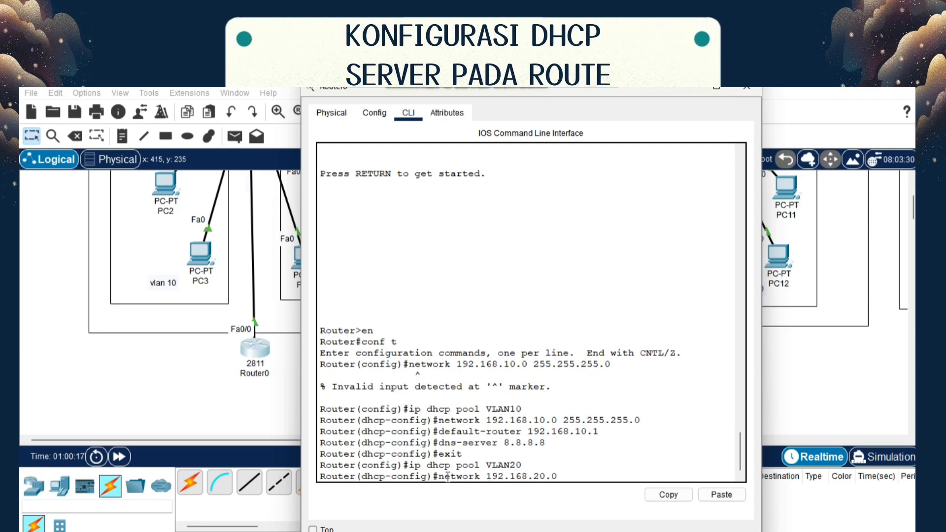
type("0 255.255,")
type("255.0")
key("Return")
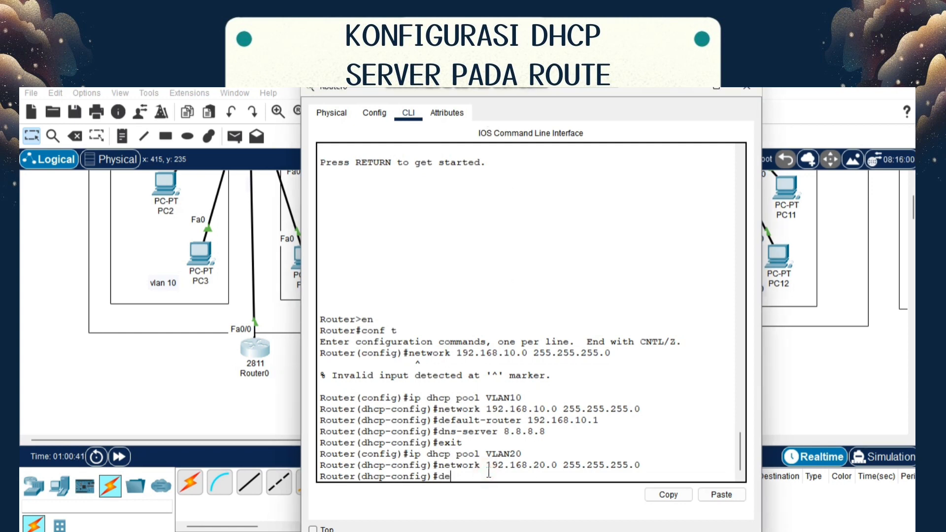
Set the VLAN20 DHCP pool's default router to 192.168.20.1
type("fault-router")
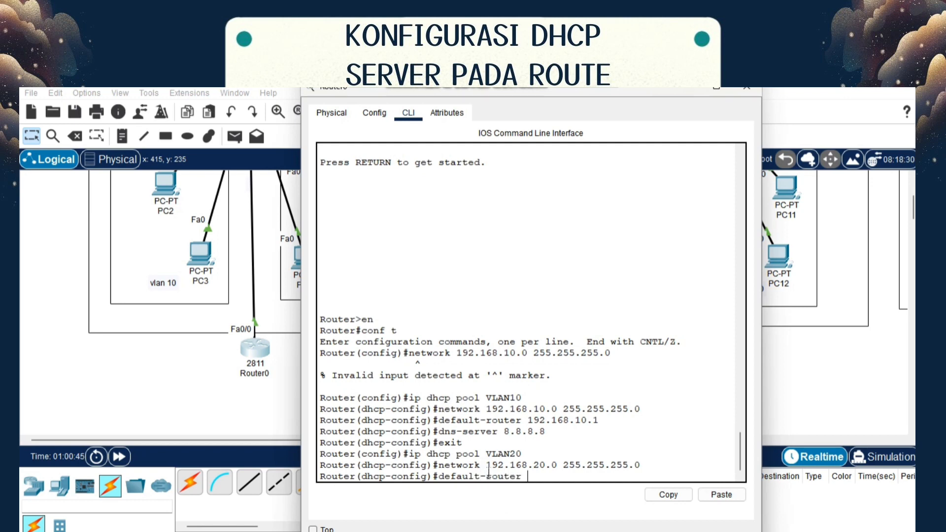
type(" 192.168.20.1")
key("Return")
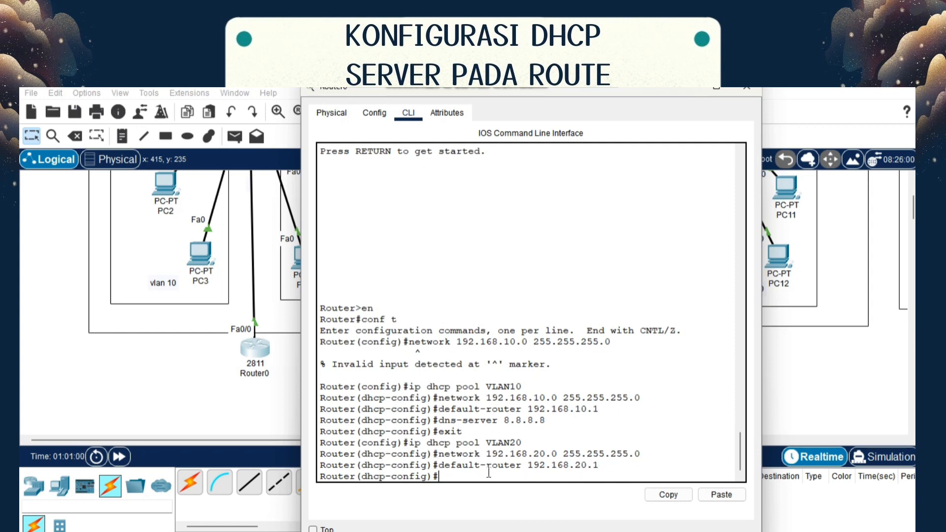
Set the VLAN20 pool's DNS server to 8.8.8.8 and exit DHCP pool configuration
type("dnr")
type("s-")
type("server")
type(" 8.8.8")
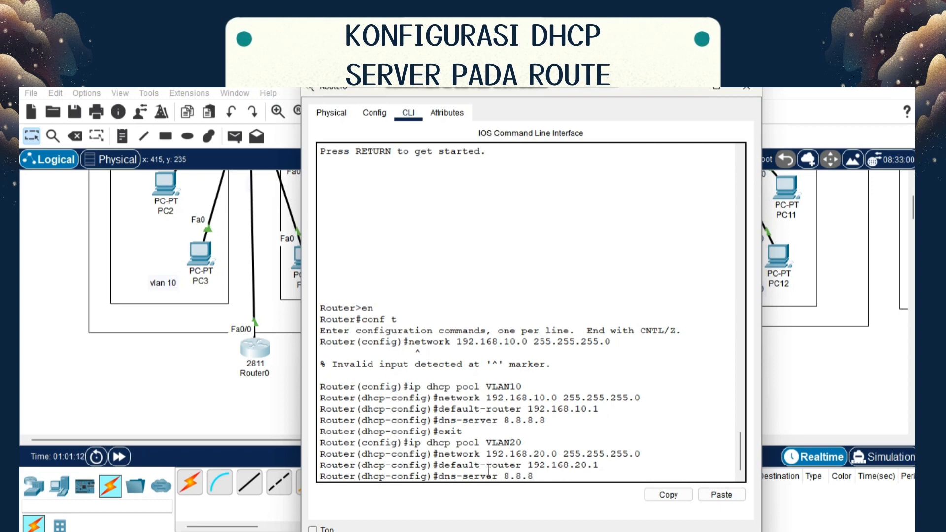
type(".8")
key("Return")
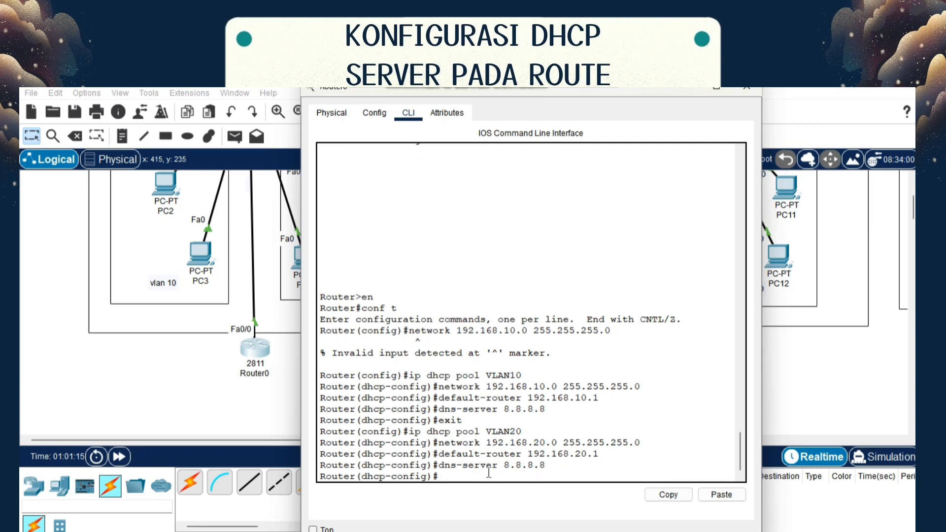
type("exit")
key("Return")
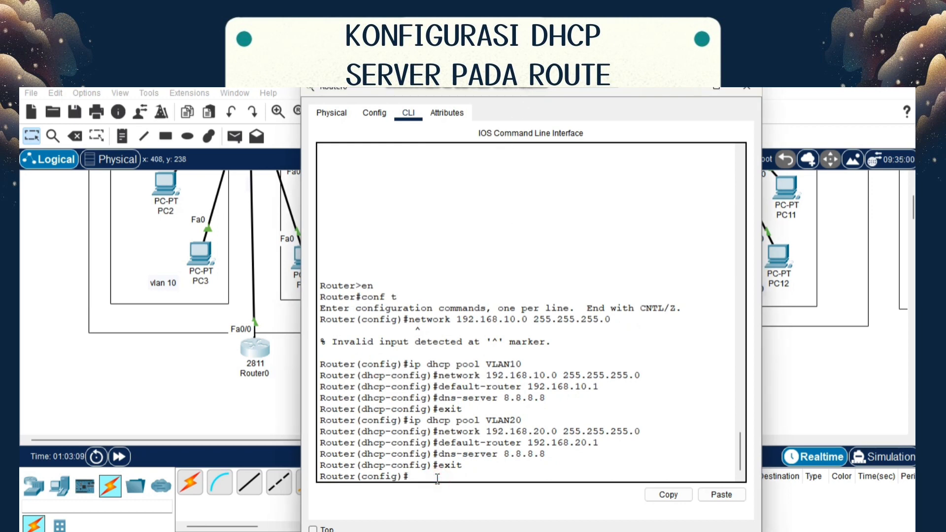
Create a DHCP pool named VLAN1 on the router
type("ip dhcp pool VLAN")
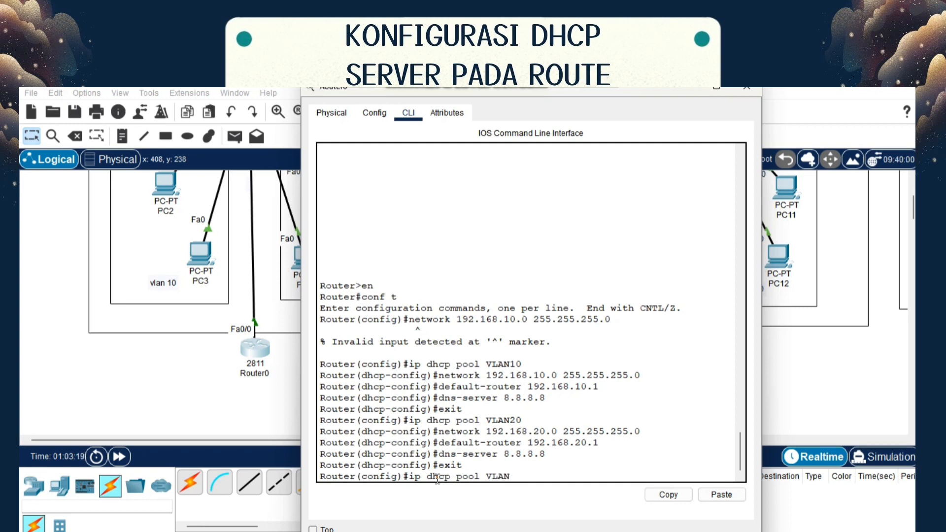
type("1")
key("Return")
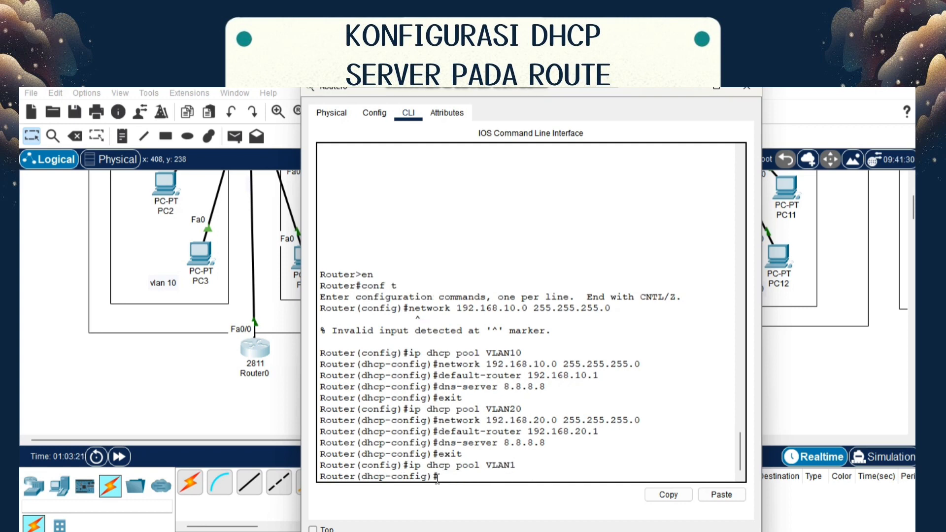
Assign network 192.168.1.1 with mask 255.255.255.0 to the VLAN1 DHCP pool
type("network 192.168.1.1")
key("Return")
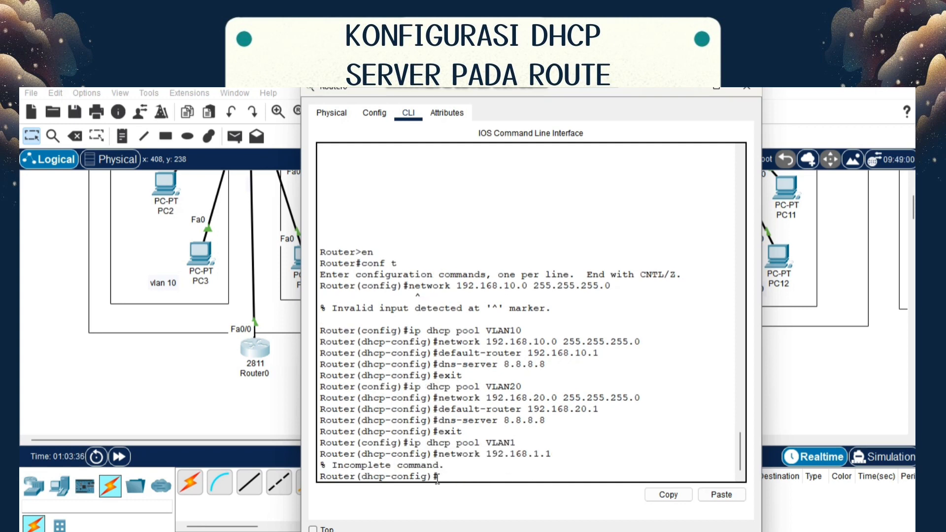
key("Up")
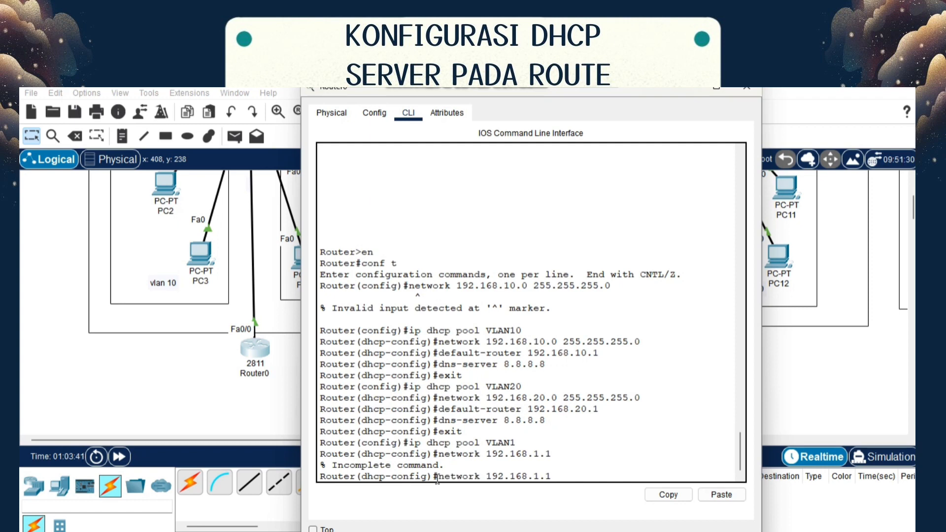
type("255.255.255.0")
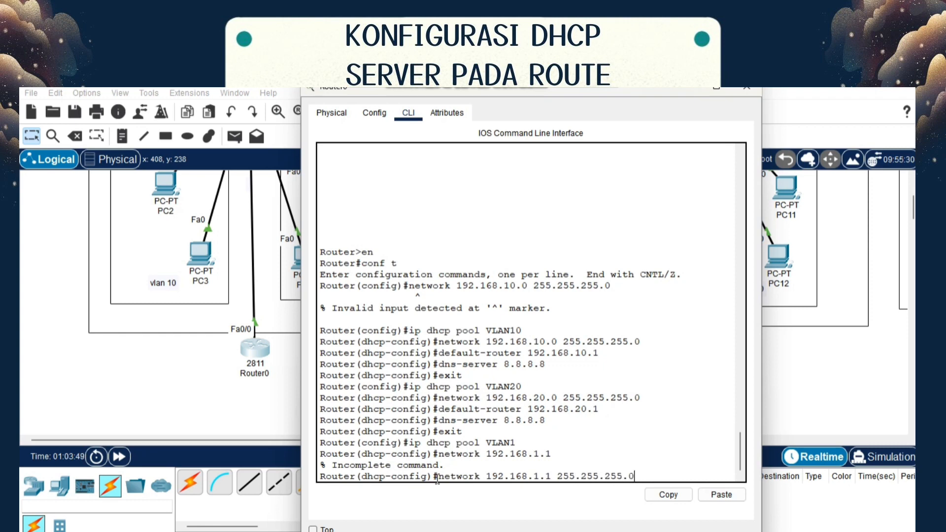
key("Return")
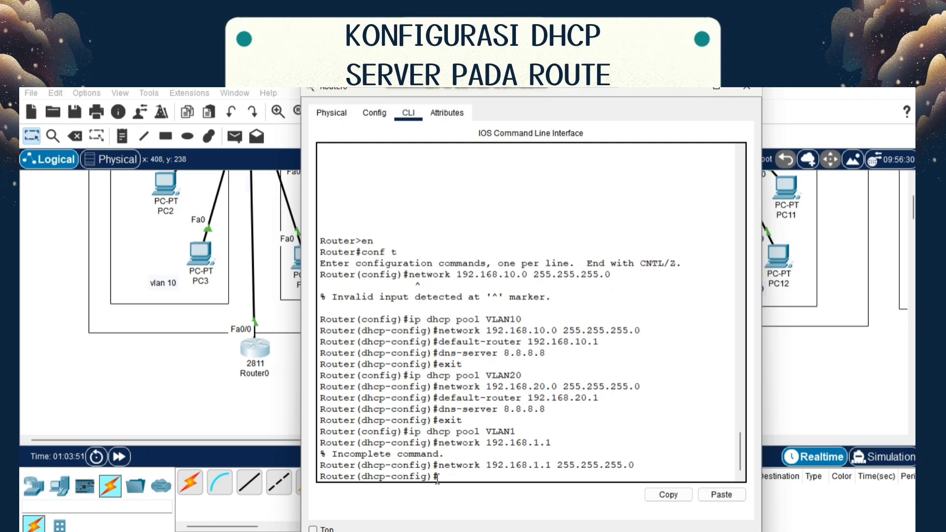
type("defu")
type("ul")
type("router")
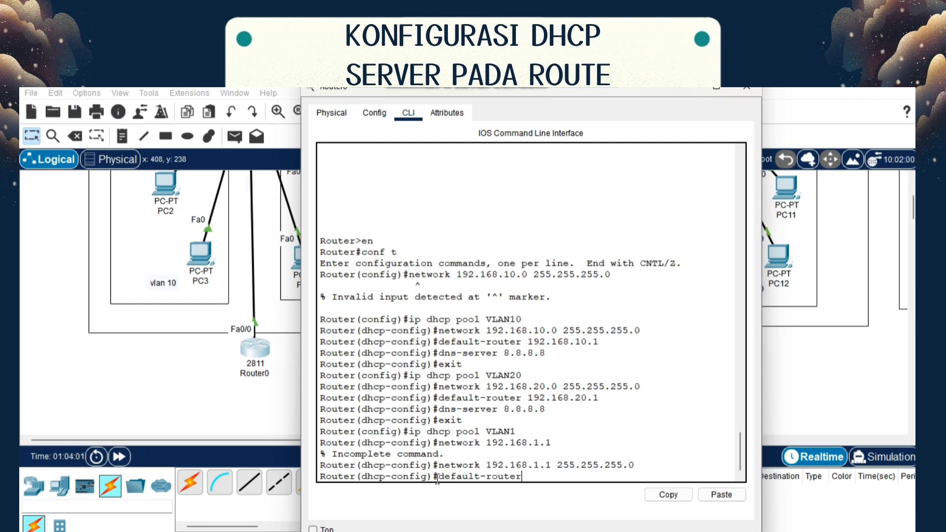
type(" 19")
key("BackSpace")
key("BackSpace")
key("BackSpace")
key("BackSpace")
key("BackSpace")
key("BackSpace")
key("BackSpace")
key("BackSpace")
key("BackSpace")
key("BackSpace")
key("BackSpace")
key("BackSpace")
key("BackSpace")
key("BackSpace")
key("BackSpace")
key("BackSpace")
key("BackSpace")
key("BackSpace")
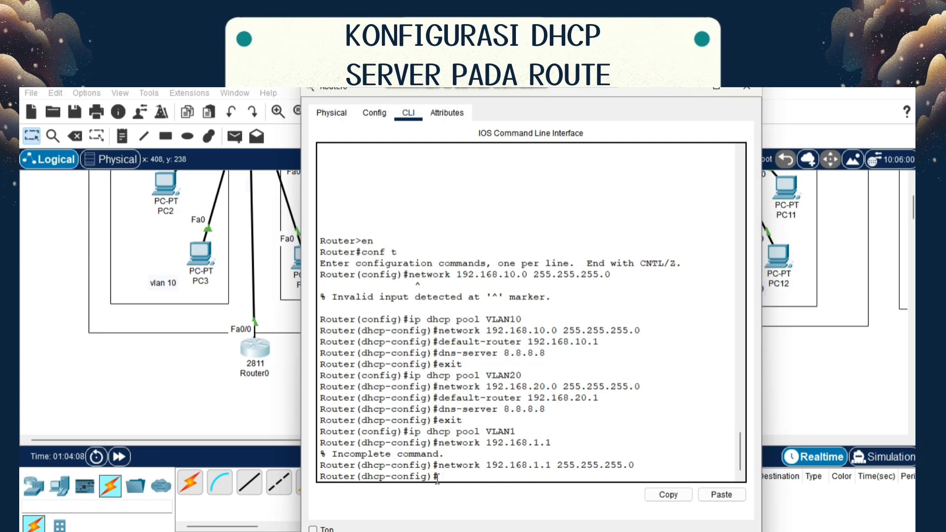
Correct the VLAN1 DHCP pool's network to 192.168.1.0 with mask 255.255.255.0
key("Up")
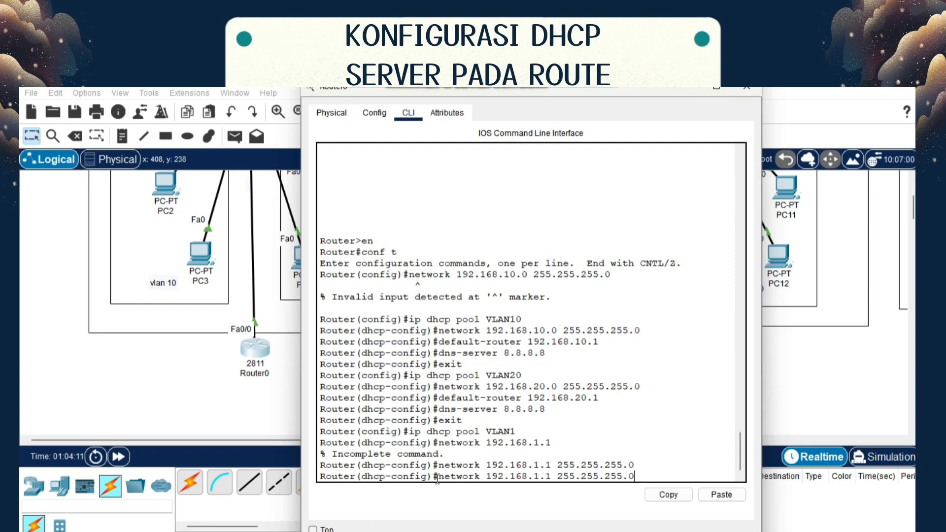
key("Left")
key("Left")
key("Left")
key("Left")
key("Left")
key("Left")
key("Left")
key("Left")
key("Left")
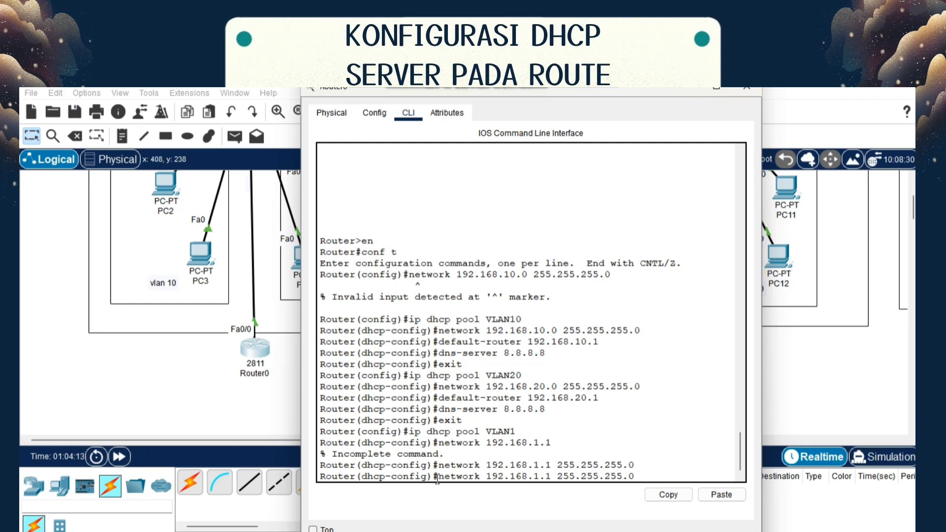
key("BackSpace")
type("0")
key("Return")
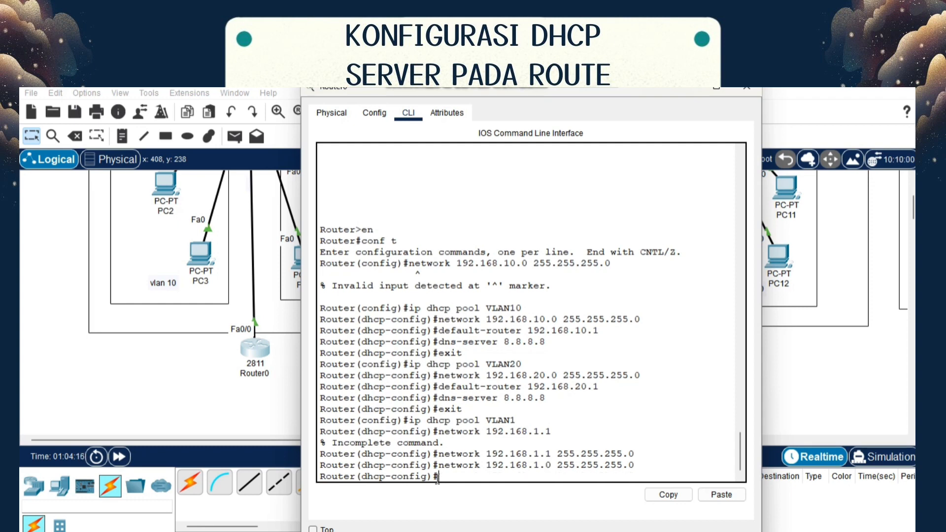
Set the VLAN1 DHCP pool's default router to 192.168.1.1
type("defa")
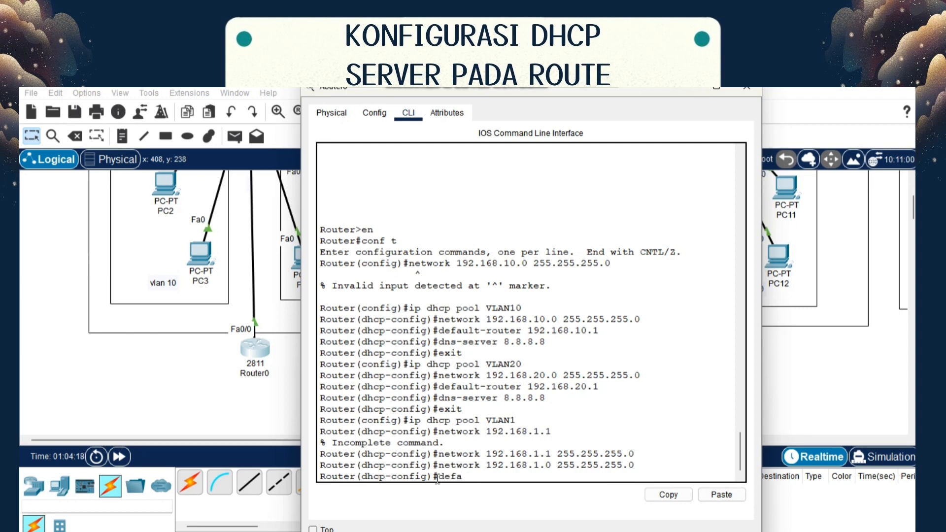
type("ult")
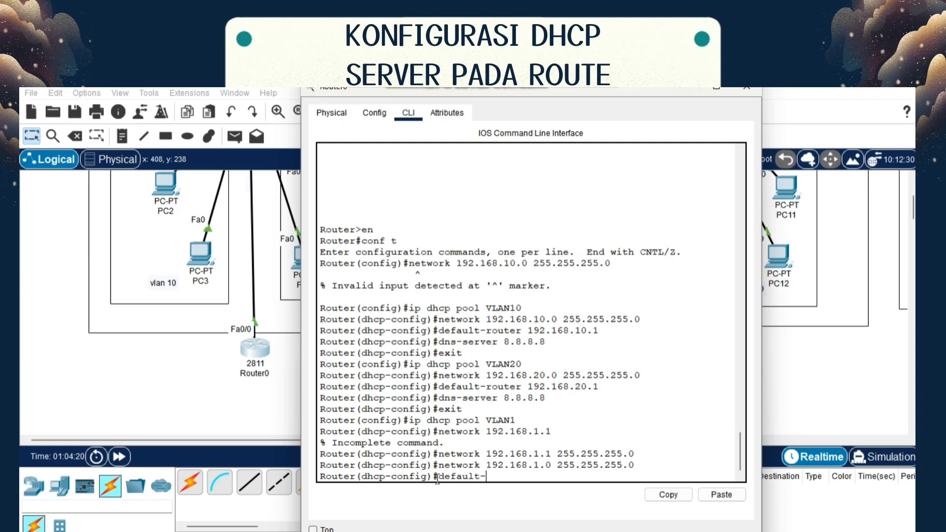
type("-router 192.168.1.1")
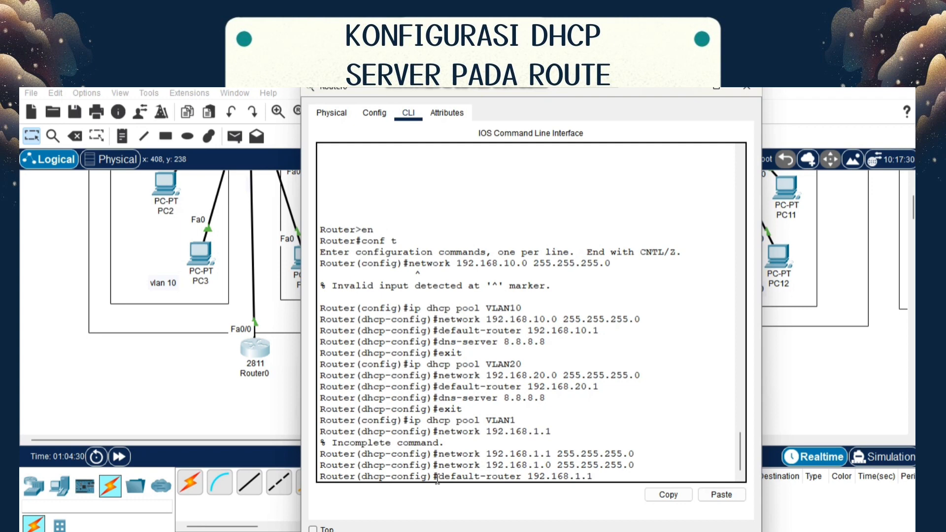
key("Return")
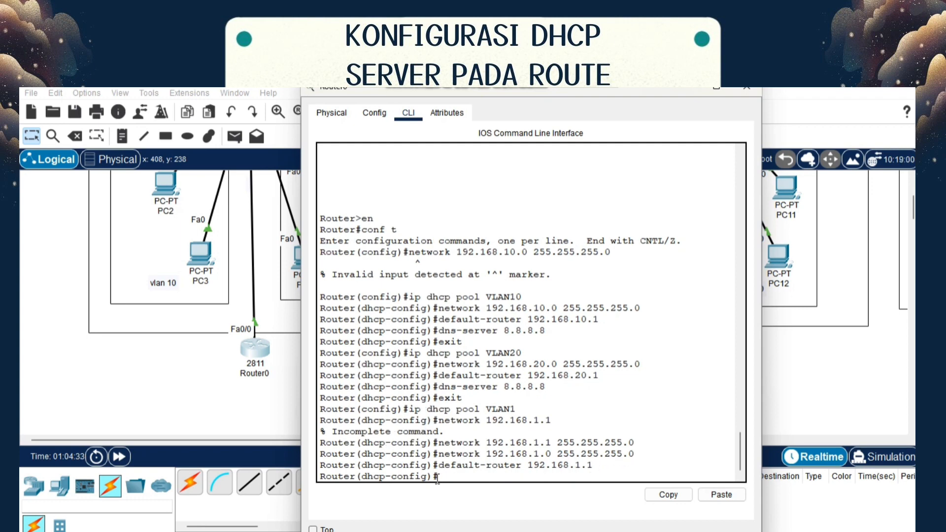
Set the VLAN1 pool's DNS server to 8.8.8.8 and exit DHCP pool configuration
type("dns-server 8.8.8.8")
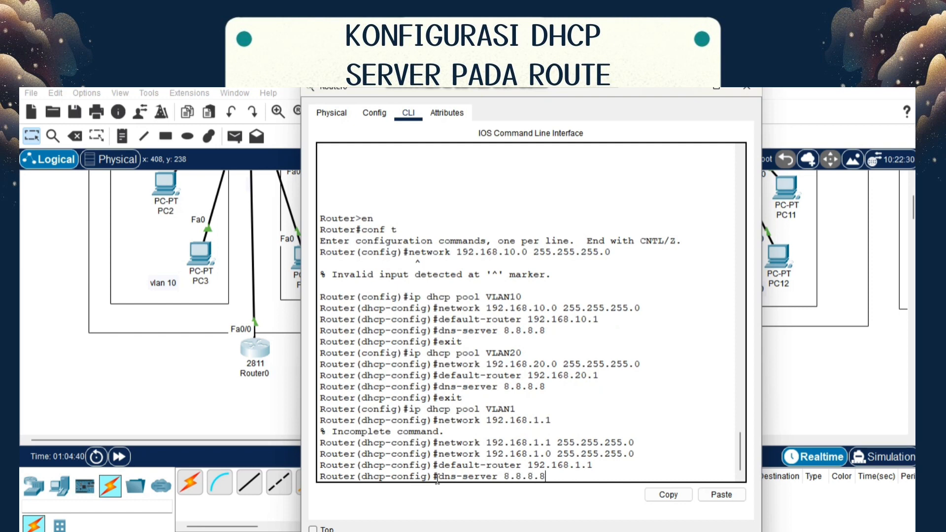
key("Return")
type("exit")
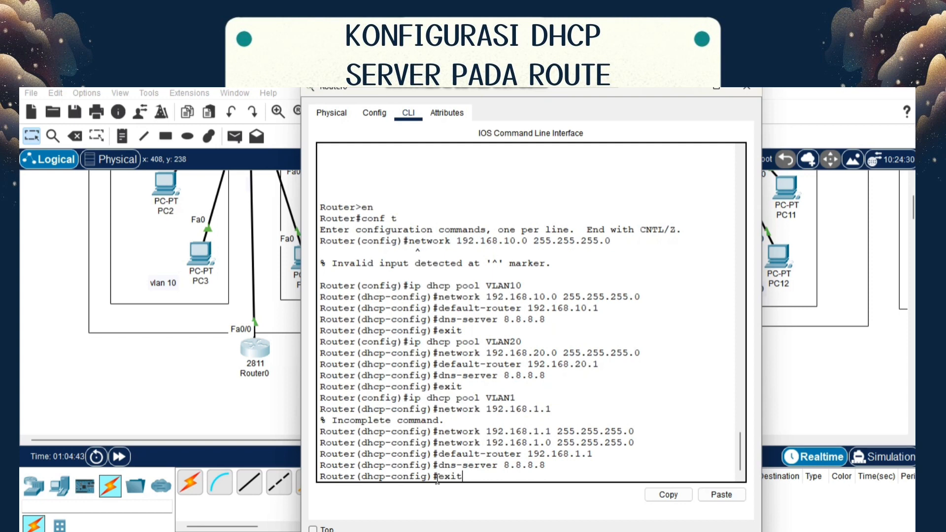
key("Return")
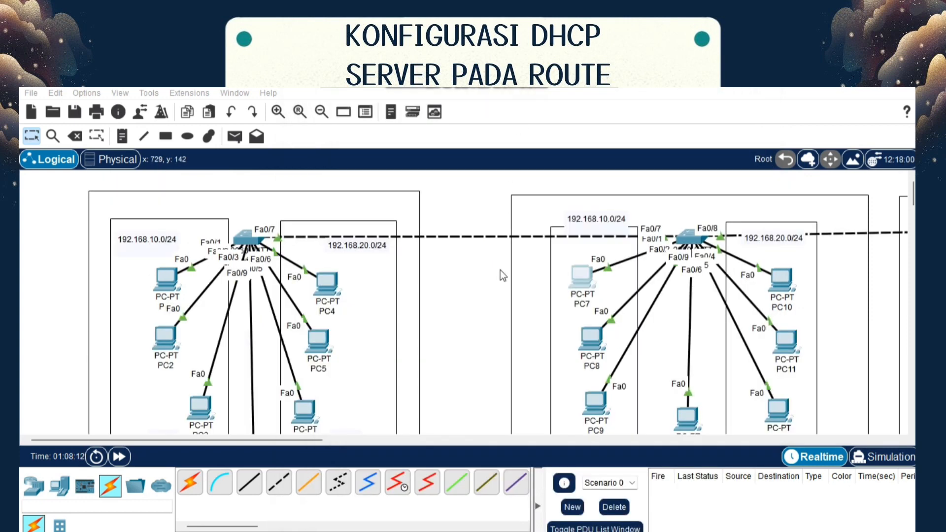
Clear PC7's static IPv4 address and subnet mask, switch its IP configuration to DHCP, and close its window
scroll(501, 274, "right", 4)
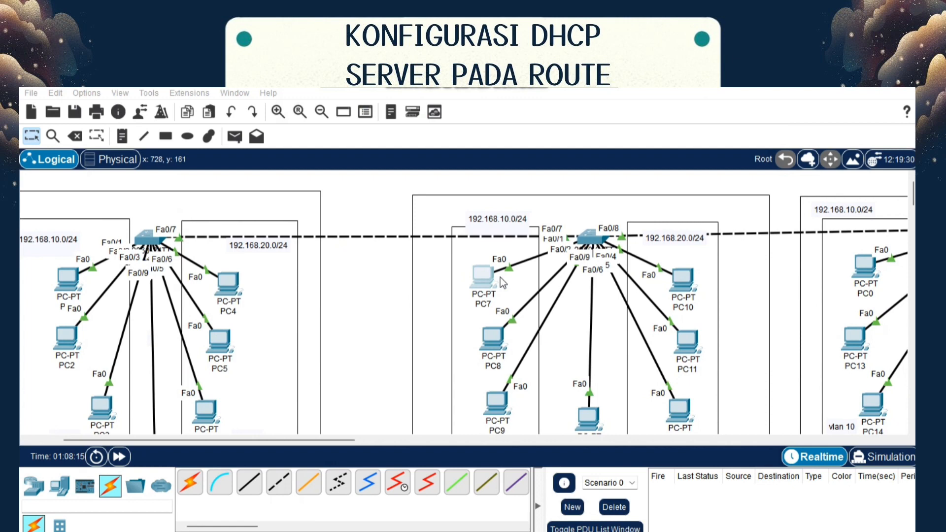
left_click(479, 278)
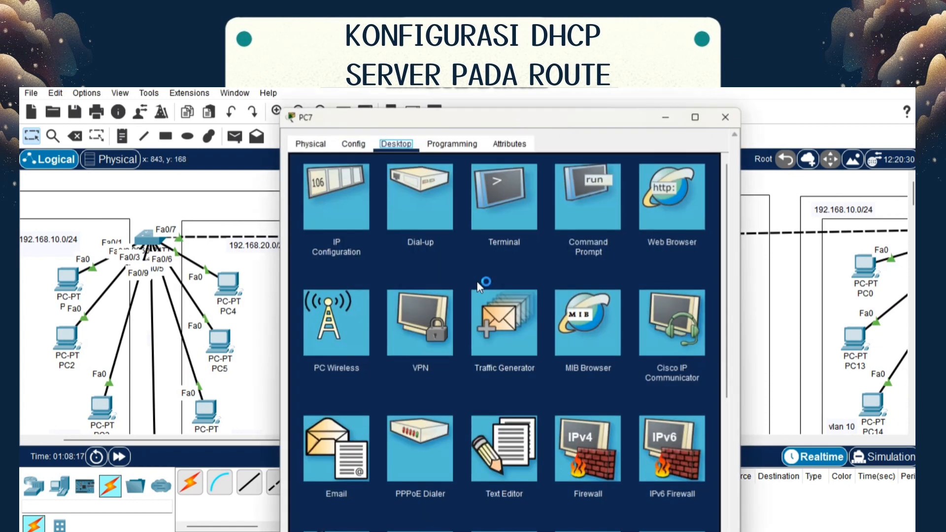
left_click(346, 187)
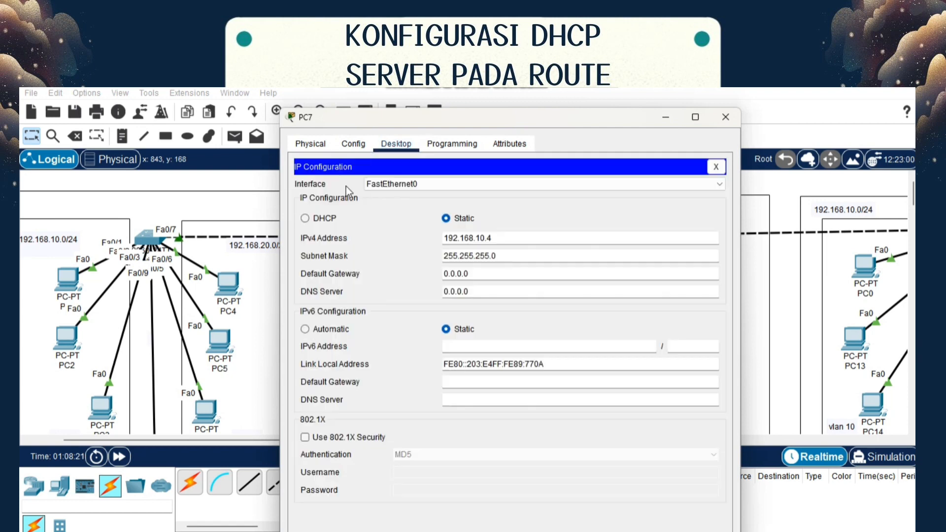
double_click(509, 238)
triple_click(509, 238)
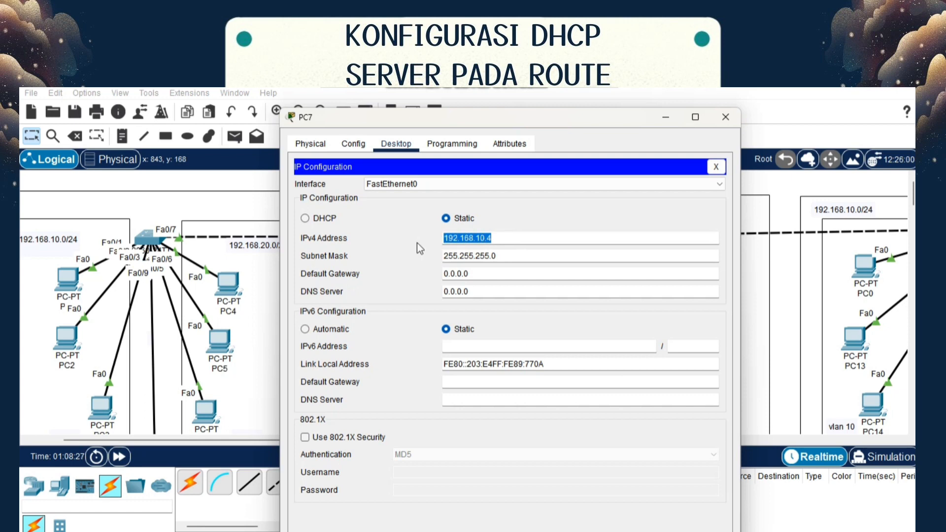
key("BackSpace")
left_click(510, 256)
key("BackSpace")
key("BackSpace")
key("BackSpace")
key("BackSpace")
key("BackSpace")
key("BackSpace")
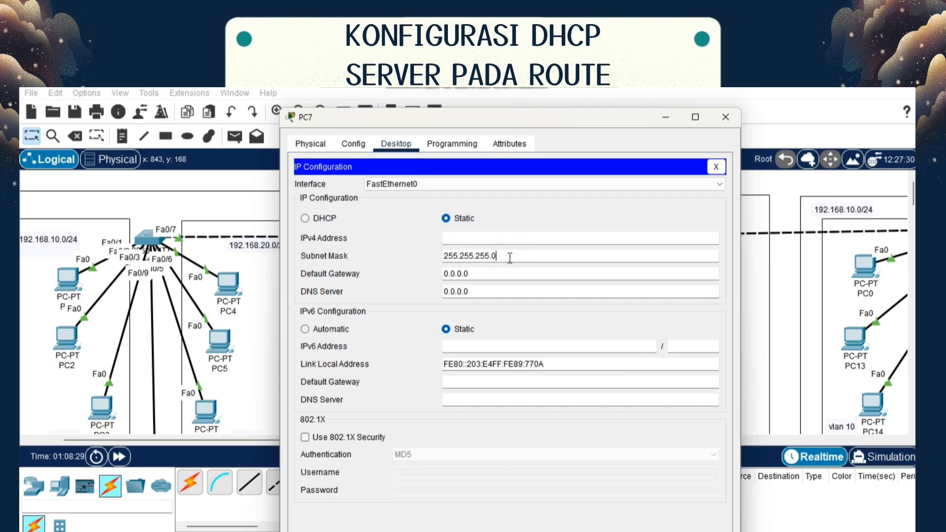
key("BackSpace")
key("BackSpace")
key("BackSpace")
key("BackSpace")
key("BackSpace")
key("BackSpace")
key("BackSpace")
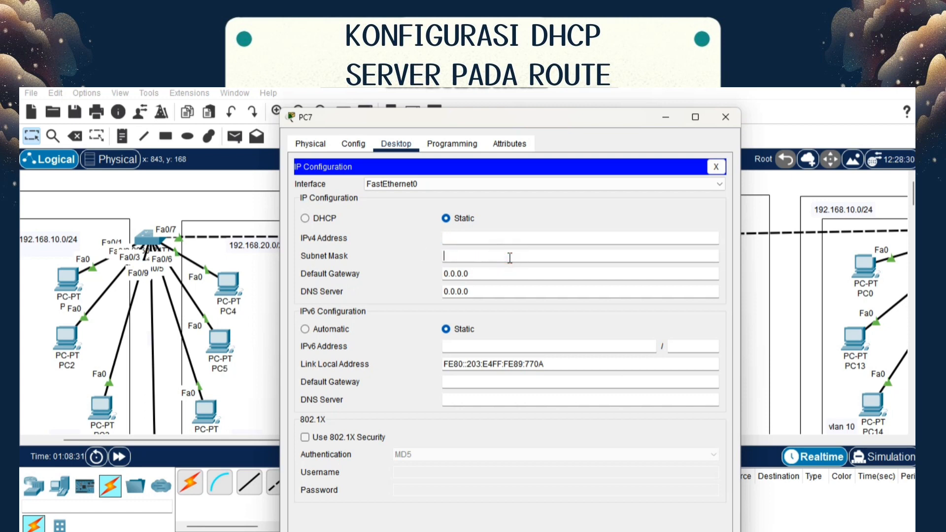
left_click(305, 218)
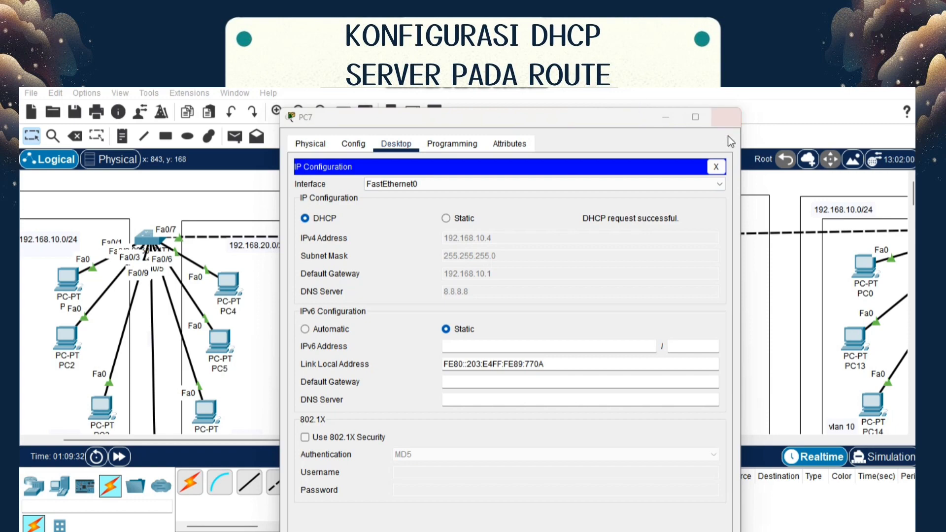
left_click(725, 117)
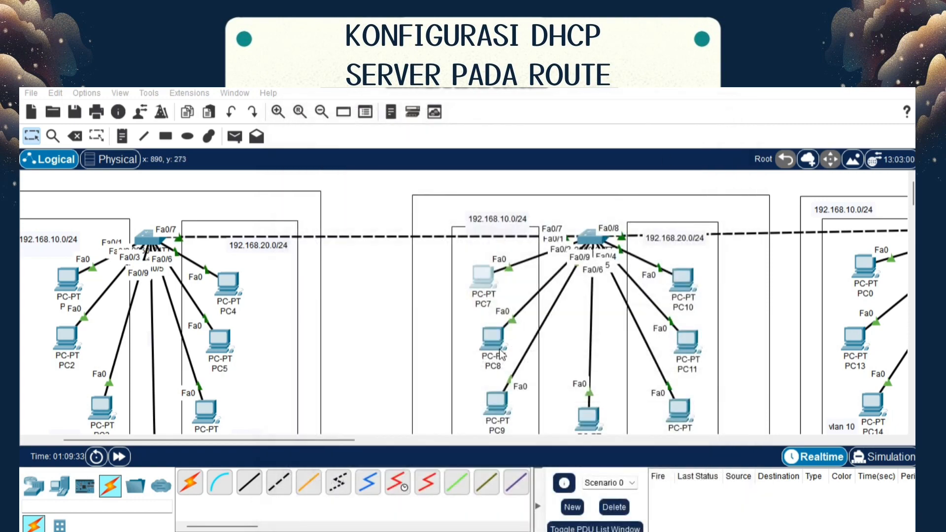
Switch PC8's FastEthernet0 IPv4 configuration from static addressing to DHCP
left_click(501, 354)
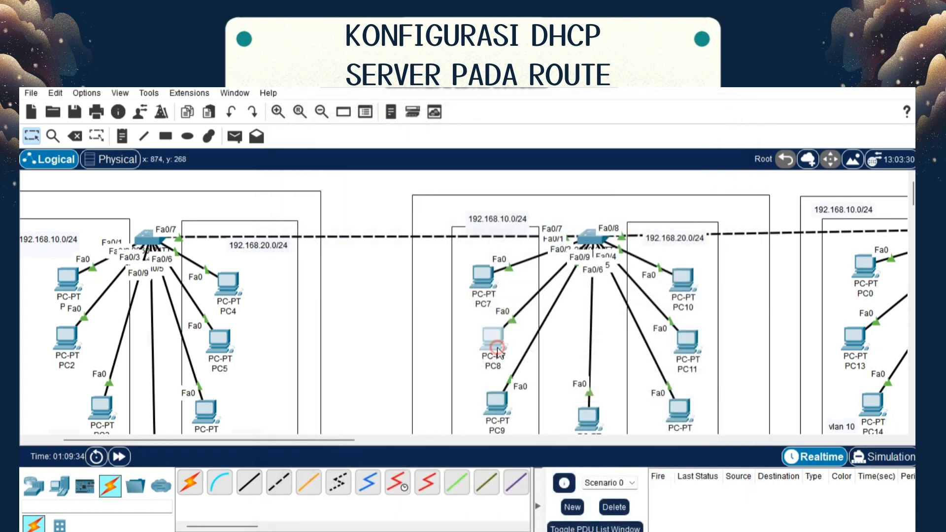
left_click(353, 146)
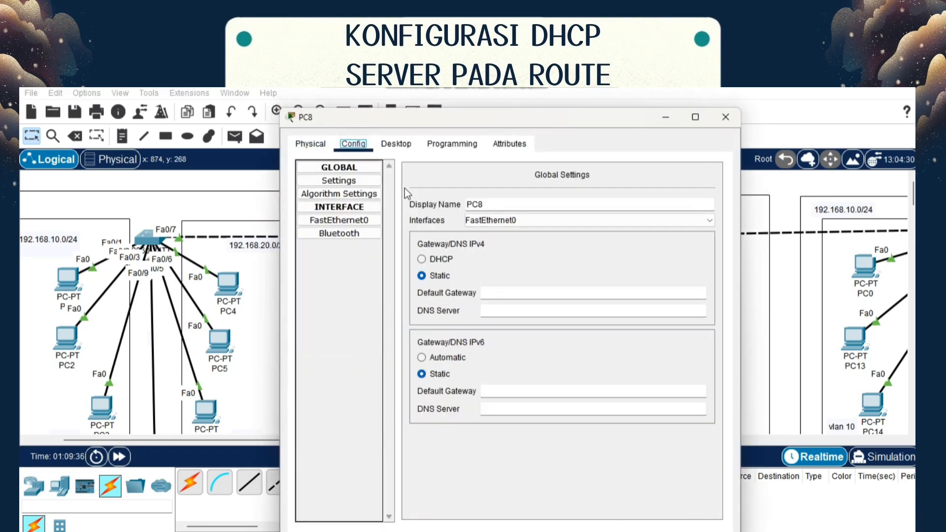
left_click(394, 144)
left_click(348, 195)
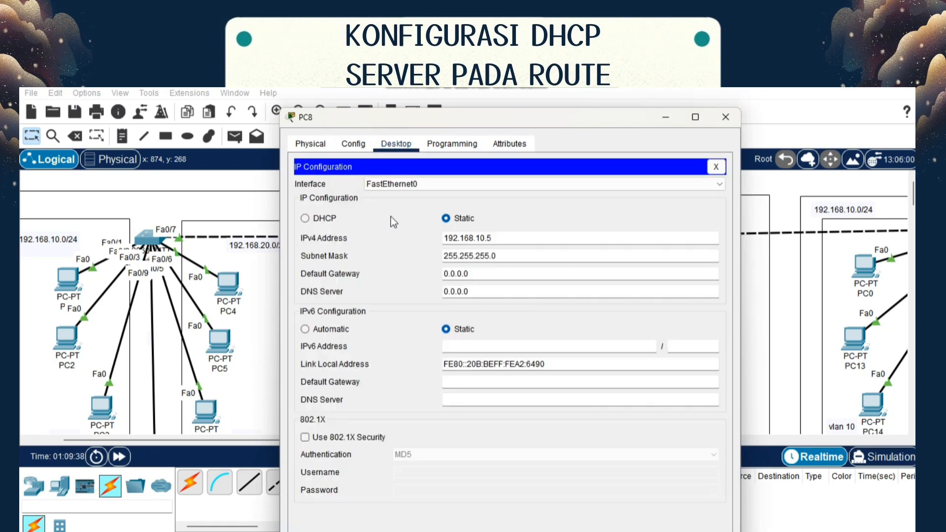
left_click(319, 218)
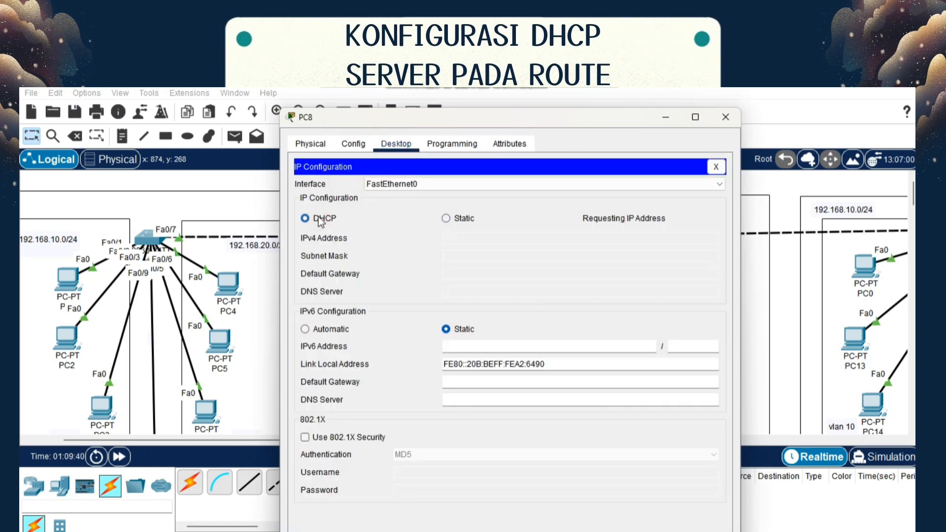
Close PC8's window and slightly reposition the 2960 switch, the 3560 Multilayer Switch0 and PC0 in the topology
left_click(725, 117)
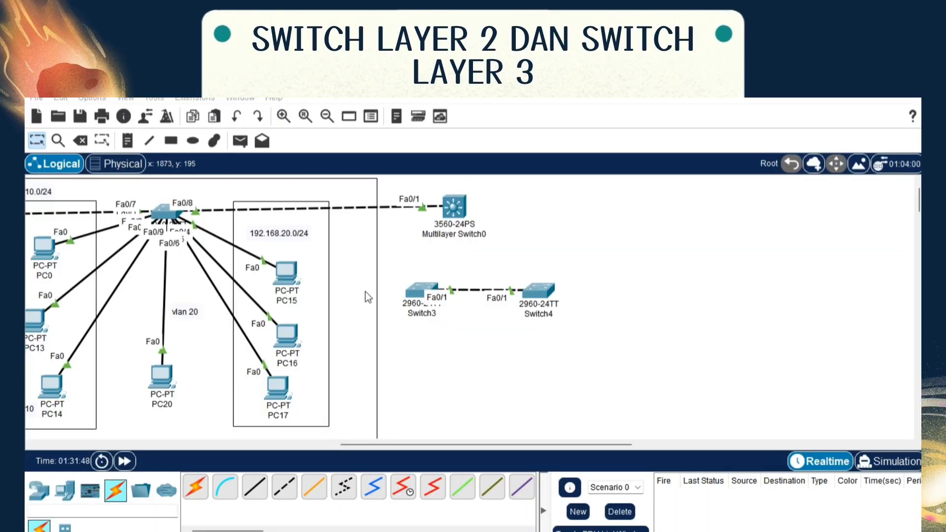
left_click(165, 202)
left_click_drag(164, 193, 162, 213)
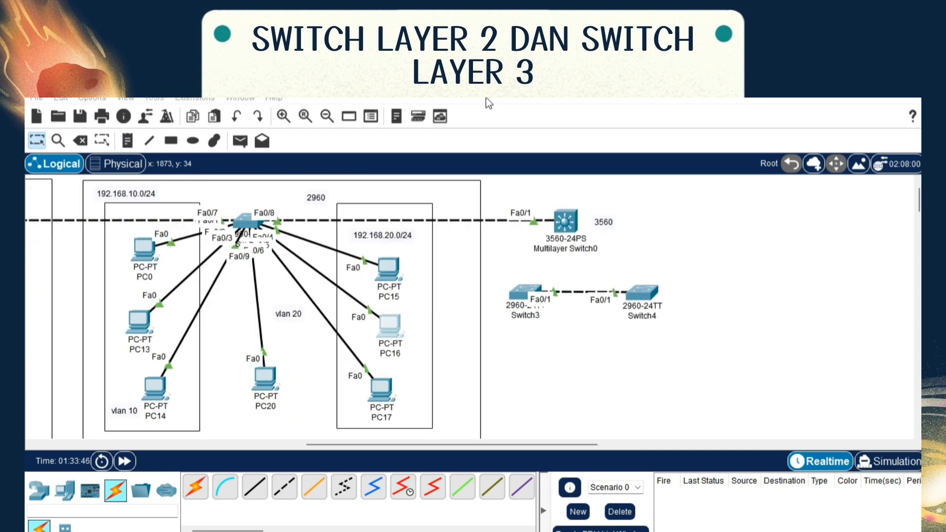
left_click_drag(279, 203, 251, 217)
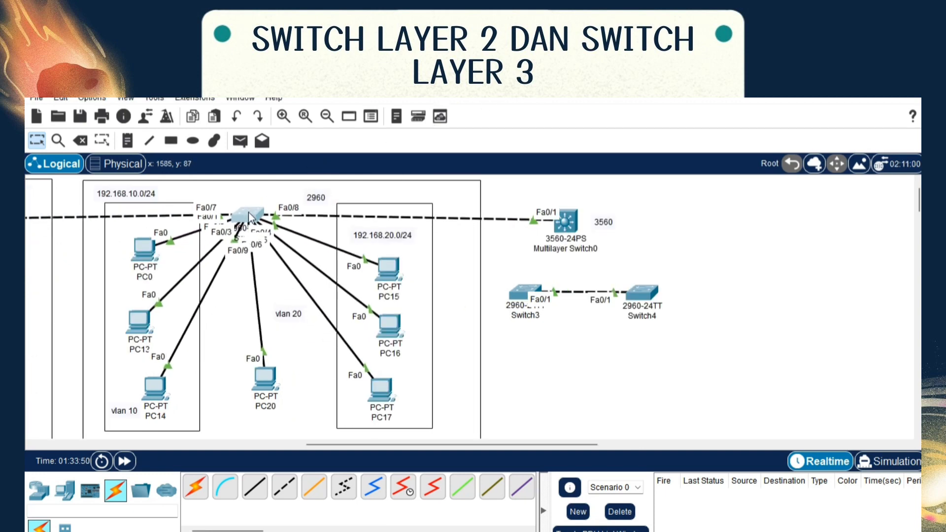
mouse_move(570, 223)
left_mouse_down()
mouse_move(547, 227)
mouse_move(575, 224)
mouse_move(537, 215)
mouse_move(579, 224)
left_mouse_up()
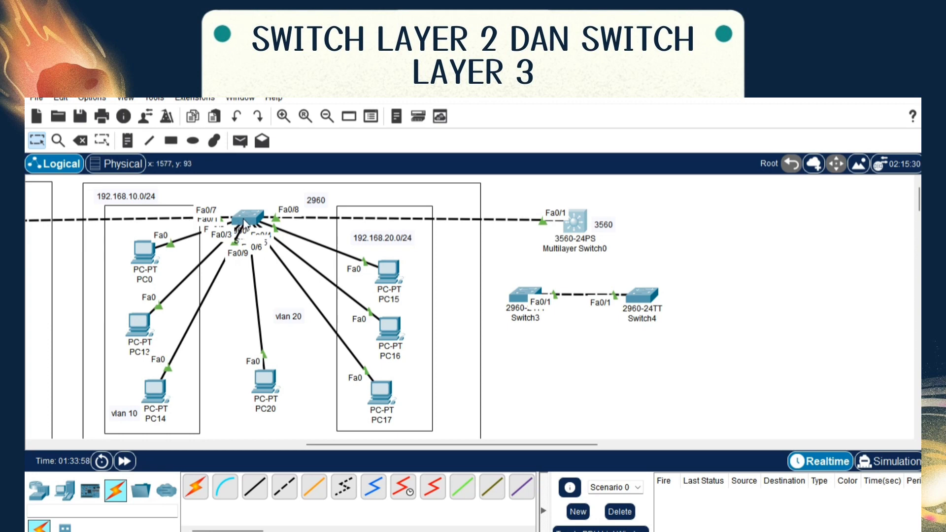
mouse_move(244, 219)
left_mouse_down()
mouse_move(245, 192)
mouse_move(241, 225)
mouse_move(250, 218)
left_mouse_up()
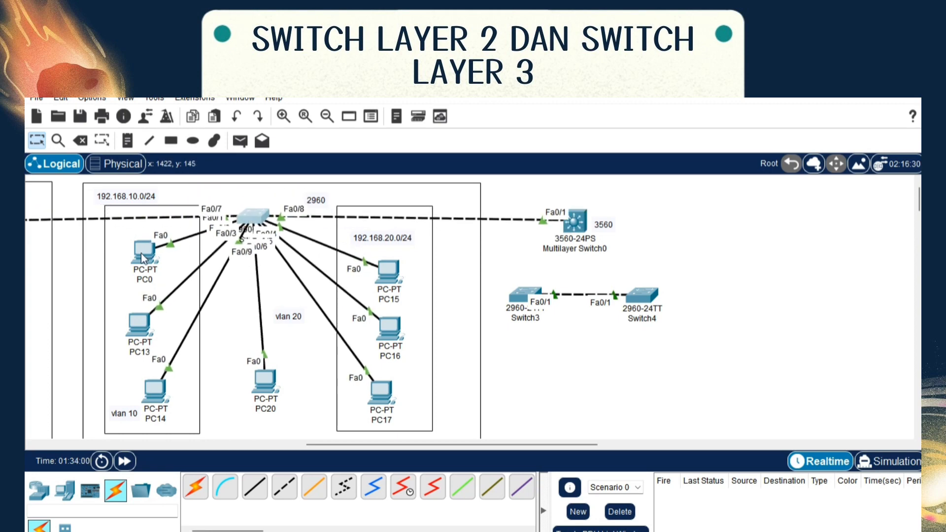
mouse_move(141, 253)
left_mouse_down()
mouse_move(81, 255)
mouse_move(143, 252)
left_mouse_up()
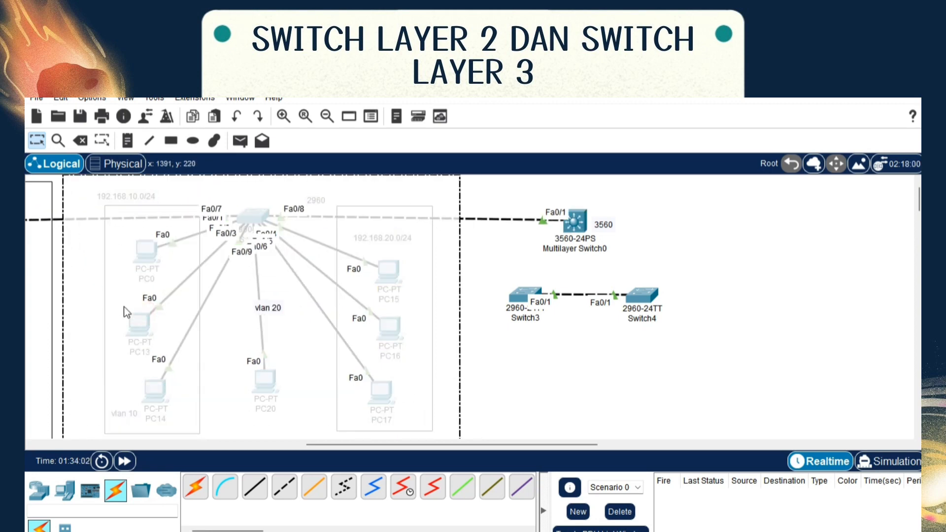
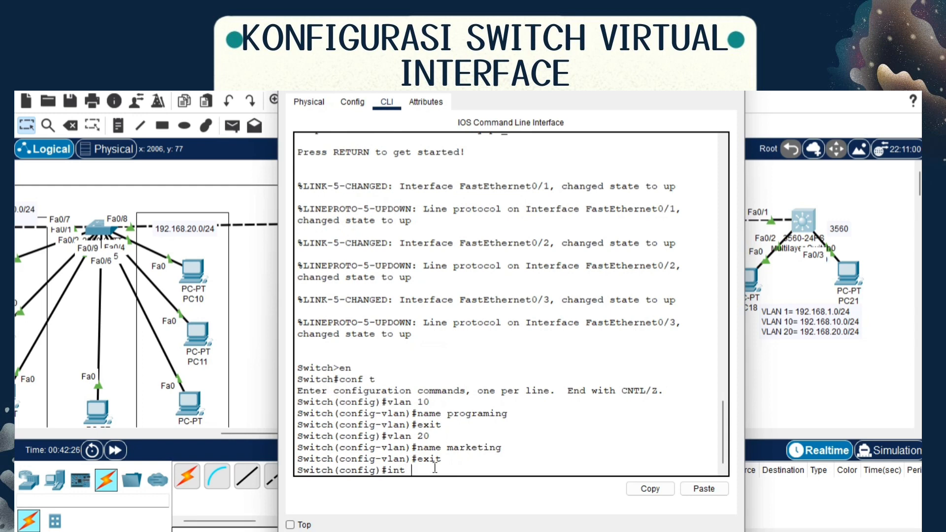
Enter interface fa0/2 on the multilayer switch and set its switchport mode to access
type("0/2")
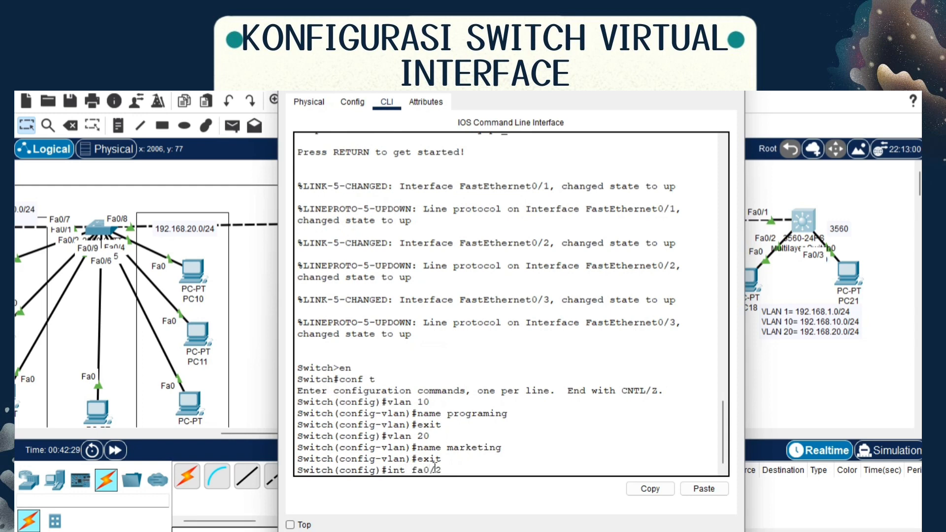
key("Return")
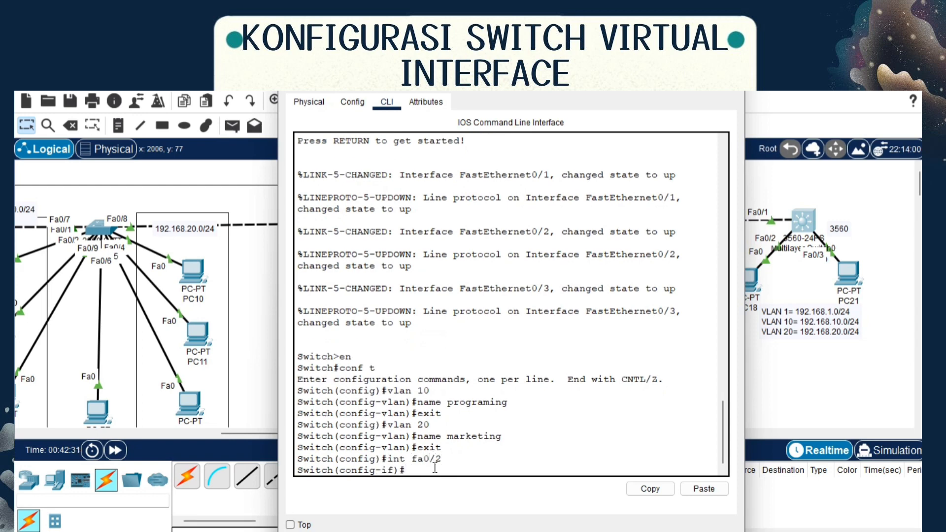
type("switchport mode acce")
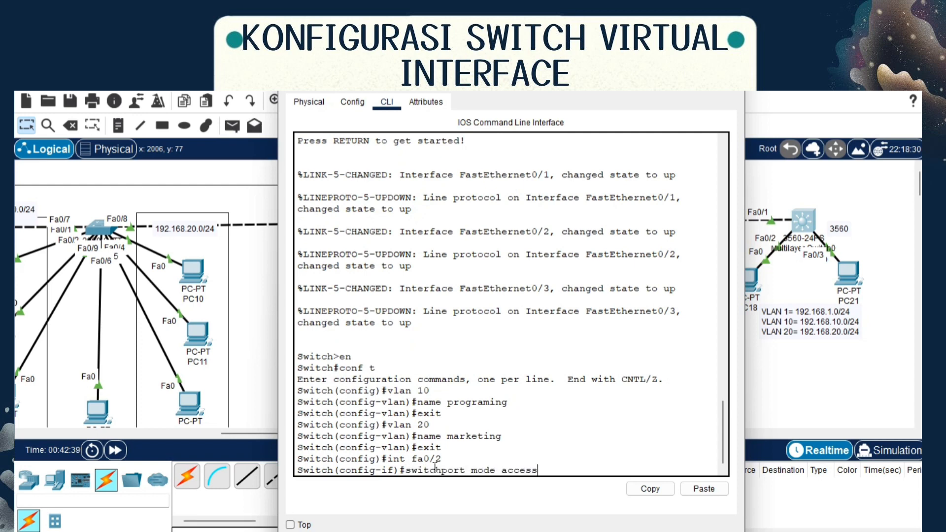
type("ss")
key("Return")
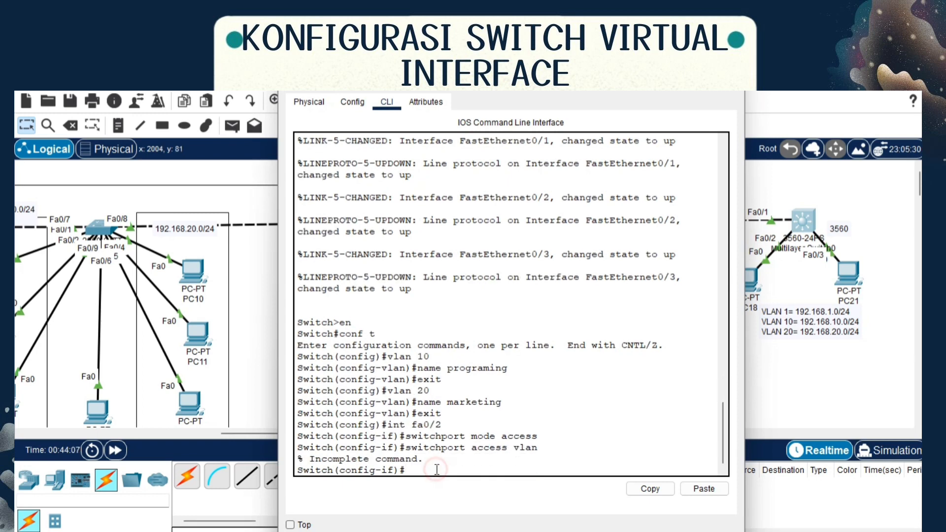
Assign interface fa0/2 to access VLAN 10 and exit interface configuration
key("Up")
type("10")
key("Return")
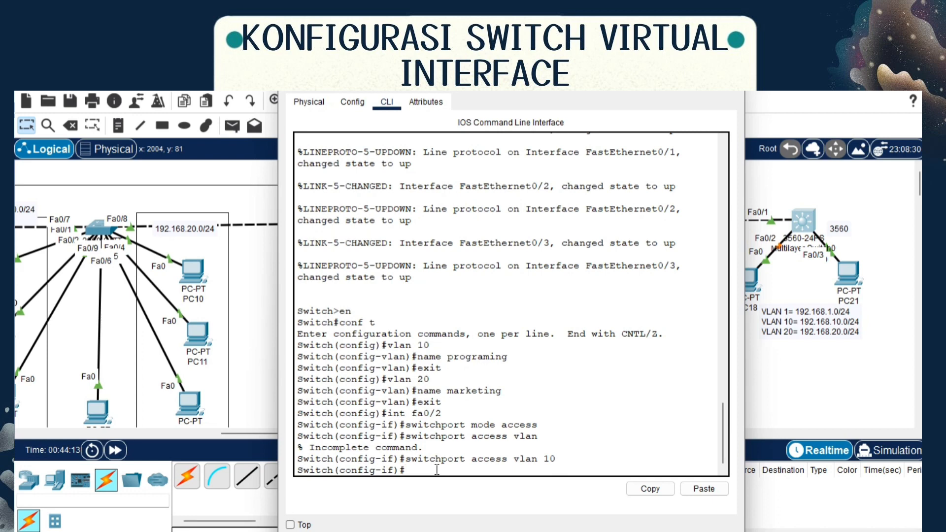
type("exit")
key("Return")
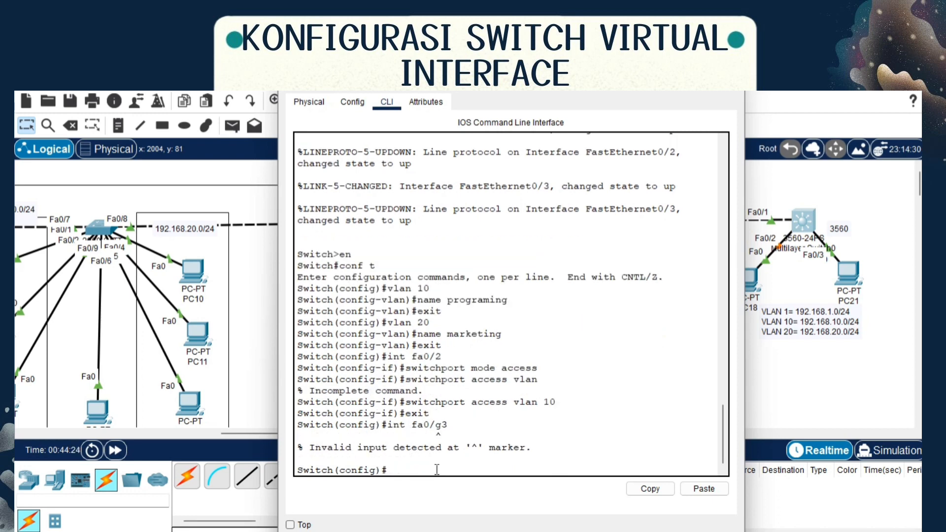
Enter interface fa0/3 on the multilayer switch and set its switchport mode to access
key("Up")
key("Left")
key("BackSpace")
key("Return")
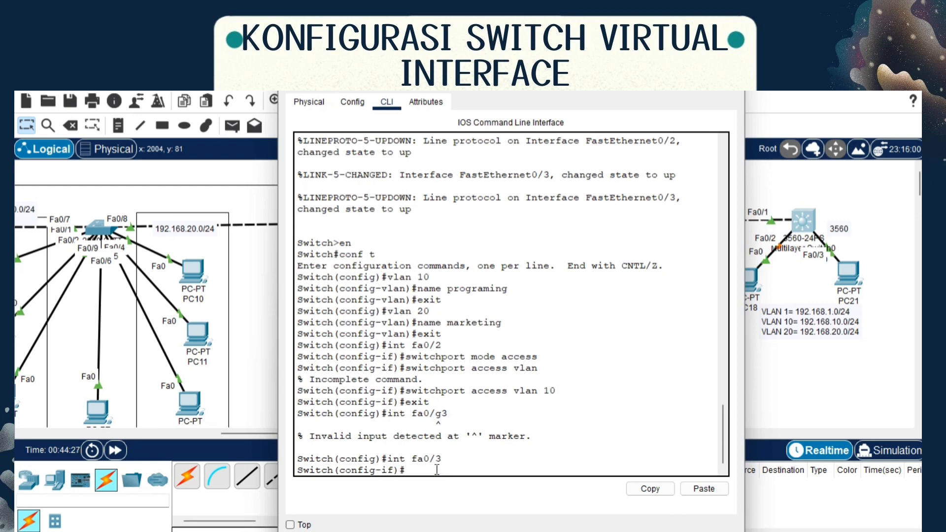
type("switchport mode access")
key("Return")
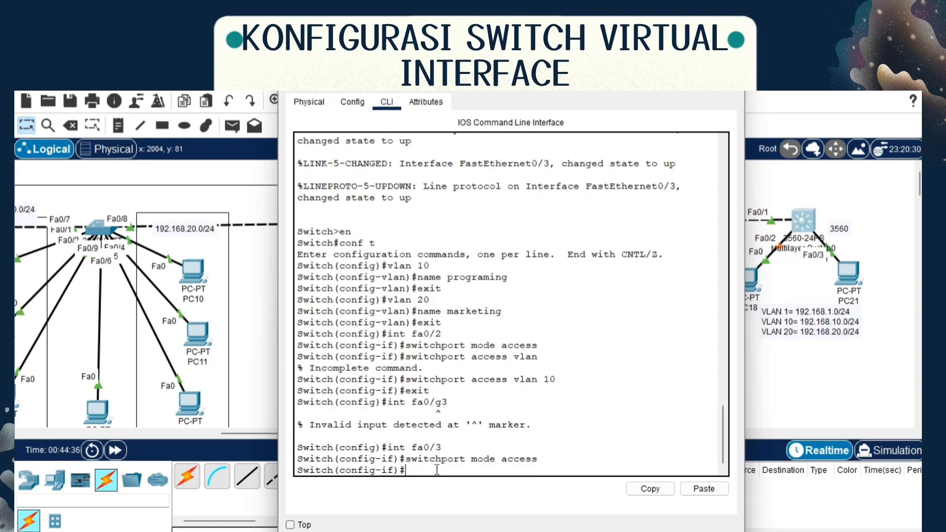
Assign interface fa0/3 to access VLAN 20 and exit interface configuration
type("switchport acces")
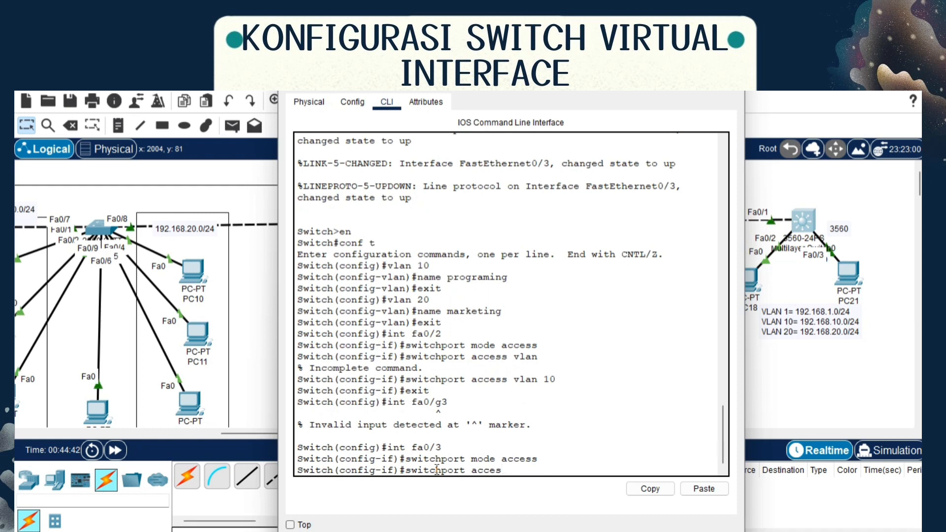
type("s vlan 20")
key("Return")
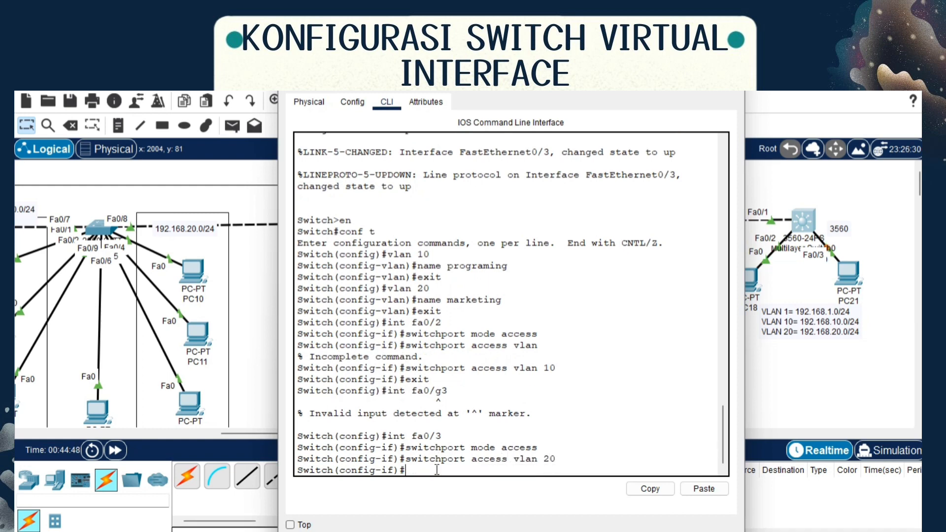
type("exit")
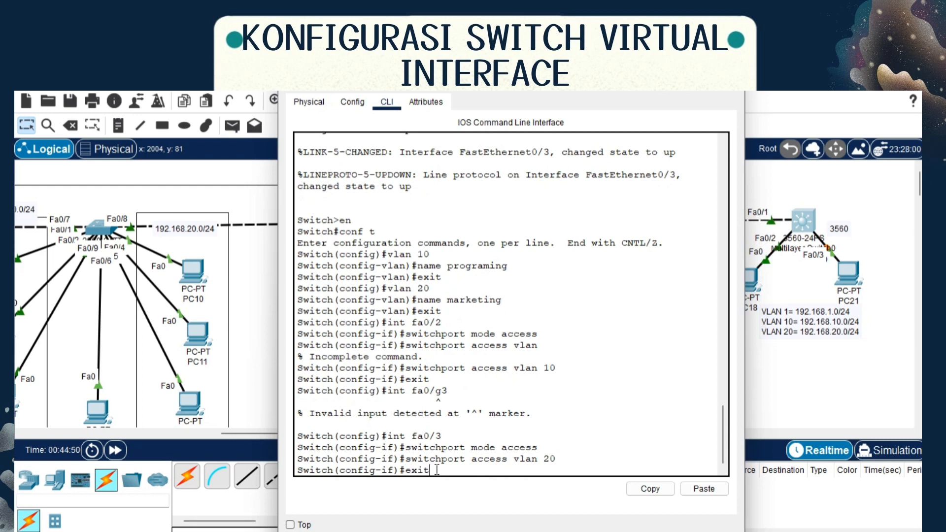
key("Return")
Display the brief VLAN table from configuration mode with do show vlan brief
type("do sho")
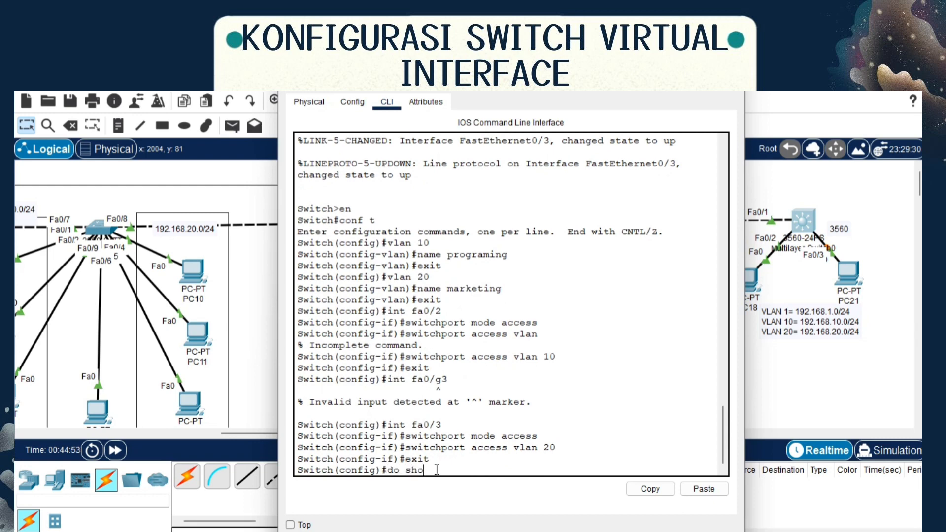
type("w vlan brief")
key("Return")
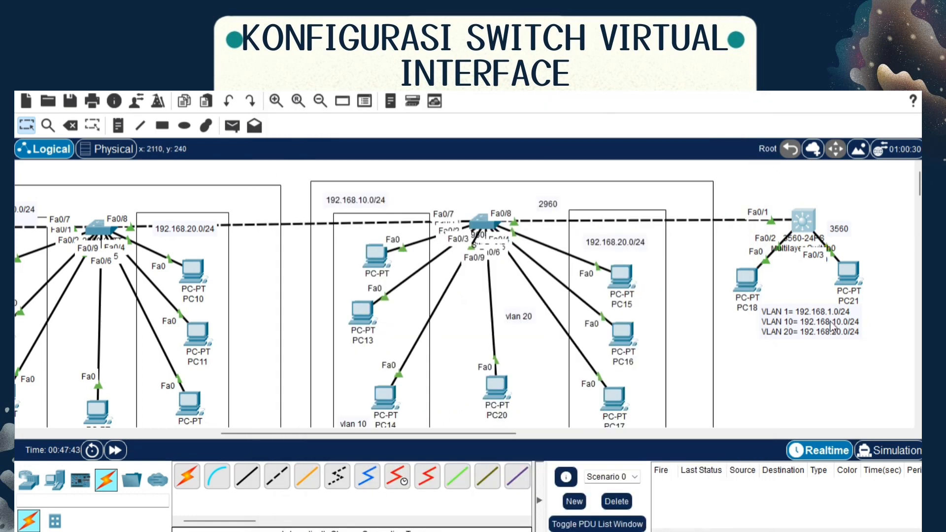
Reopen Multilayer Switch0's command line and create the VLAN 10 virtual interface with int vlan 10
left_click(802, 221)
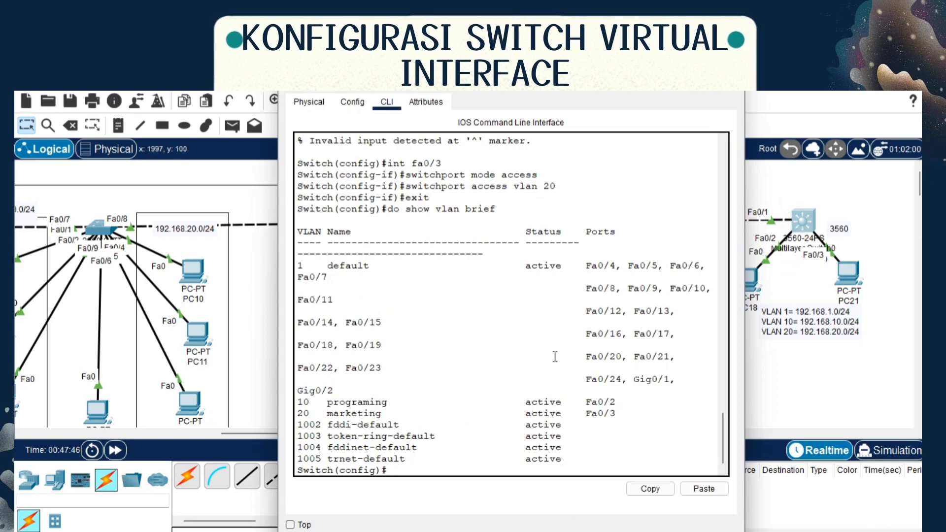
left_click(418, 474)
type("int")
key("BackSpace")
key("BackSpace")
type("int vlan 10")
key("Return")
key("Return")
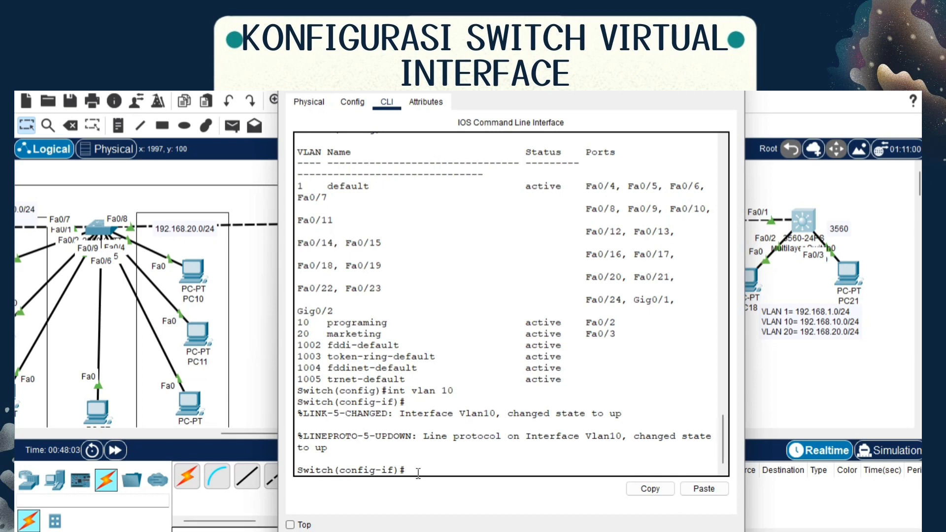
Assign IP address 192.168.10.1 with mask 255.255.255.0 to the VLAN 10 interface and exit its configuration
type("ip addr")
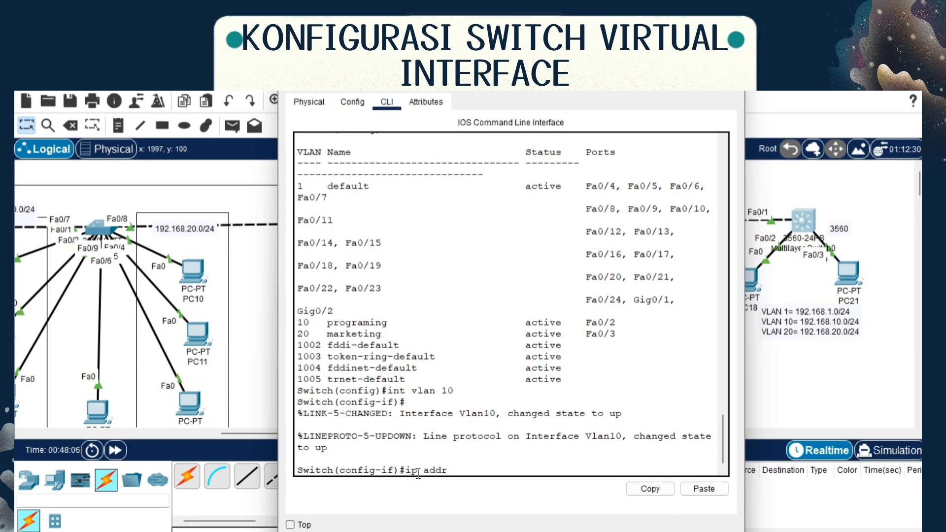
type("ess 192.168.10.1 255.255")
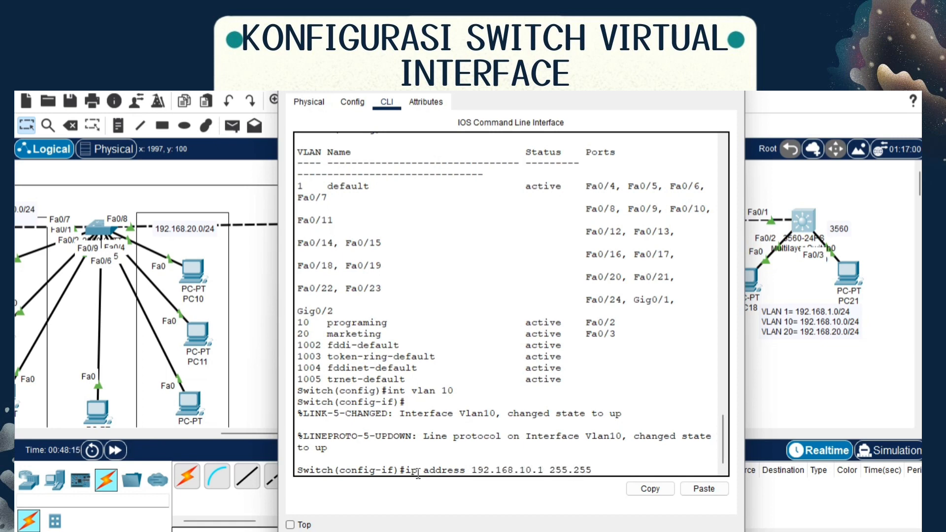
type(".255.0")
key("Return")
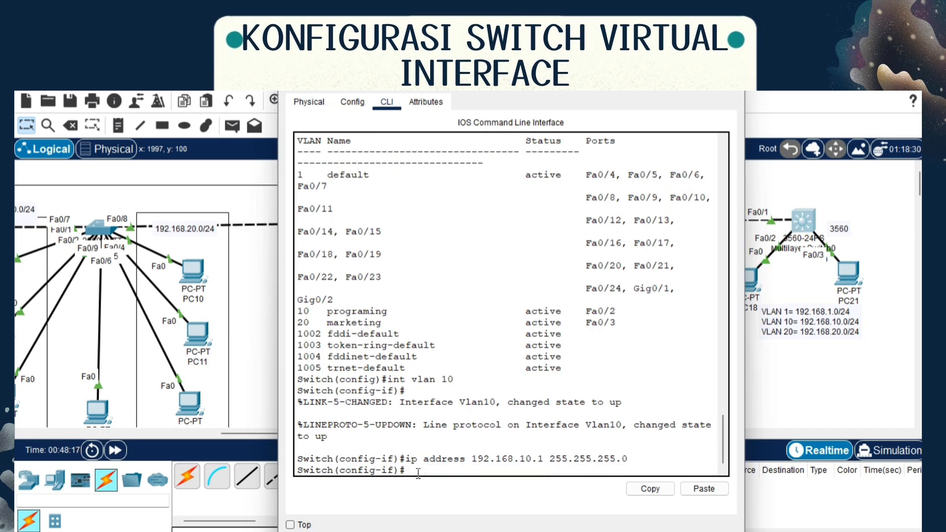
type("exit")
key("Return")
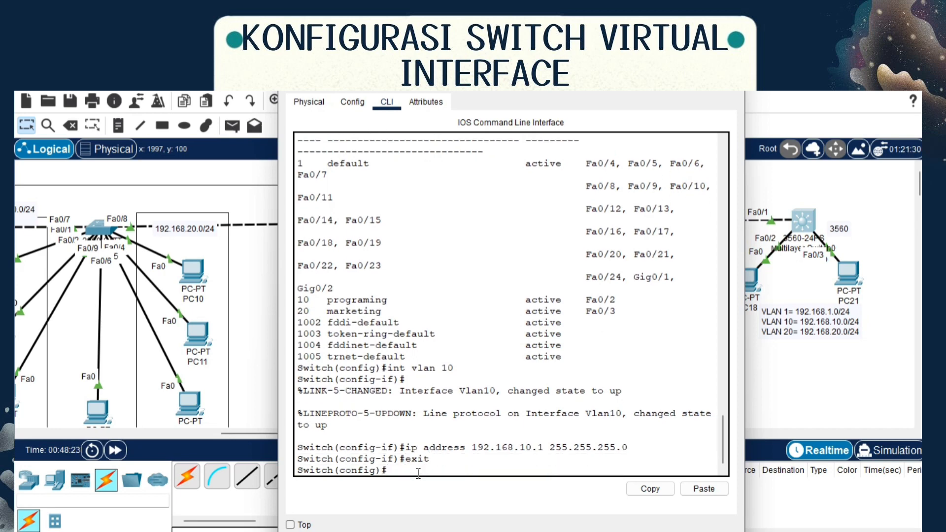
Create the VLAN 20 virtual interface with IP address 192.168.20.1 and mask 255.255.255.0, and exit its configuration
type("int vlan 20")
key("Return")
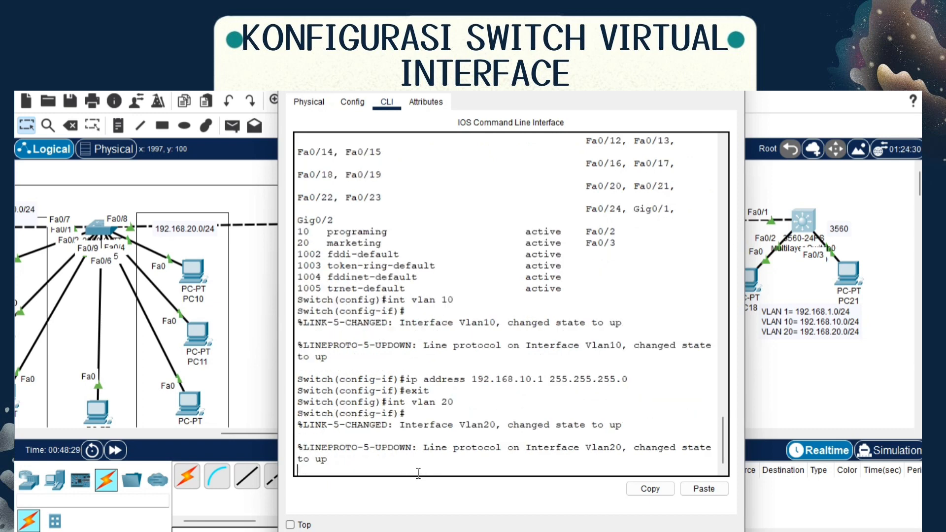
type("ip address 192.168.20.1")
key("Return")
key("Up")
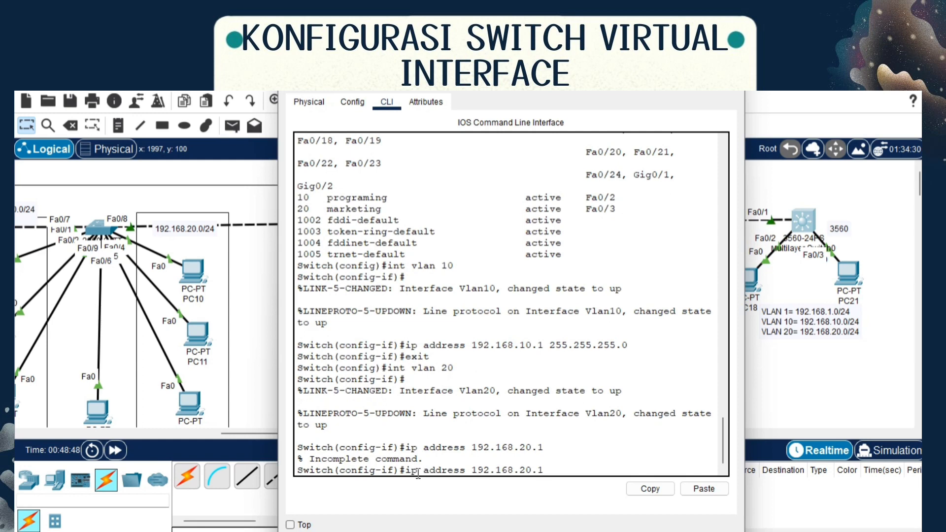
type("255.255.255.0")
key("Return")
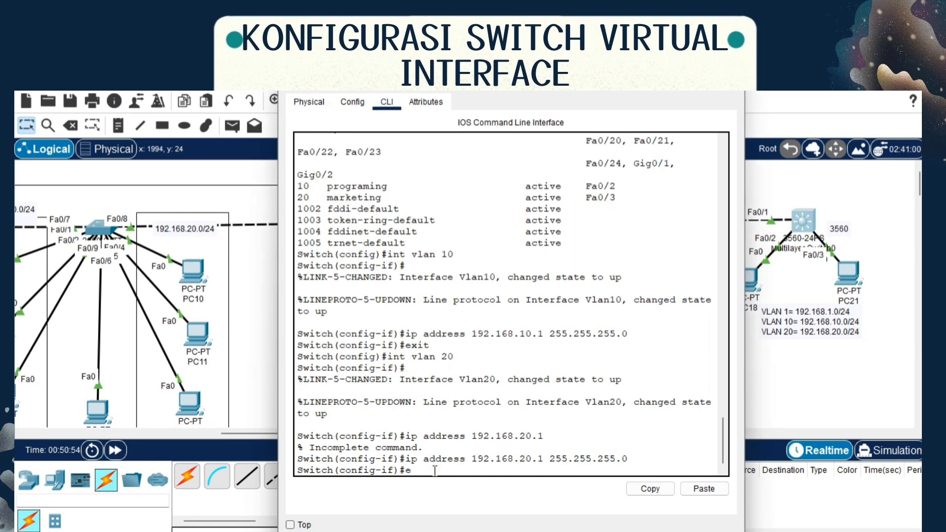
type("exit")
key("Return")
Configure the VLAN 1 interface with IP address 192.168.1.1 and mask 255.255.255.0, and exit its configuration
type("int vlan")
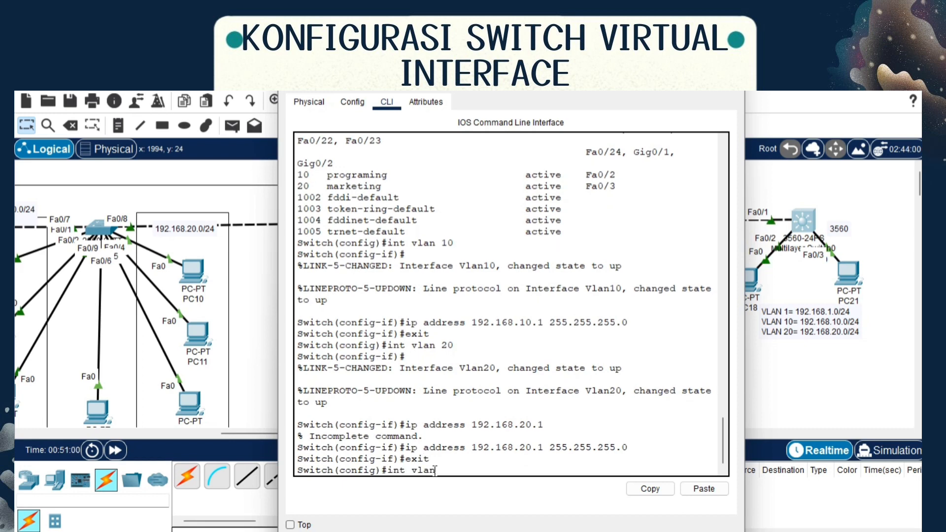
type(" 1")
key("Return")
type("ip address 192.168.")
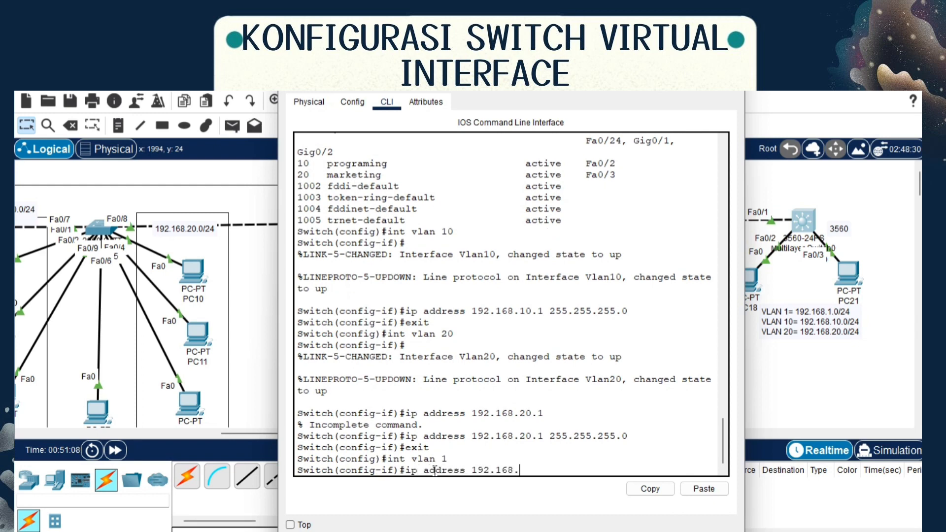
type("1.1")
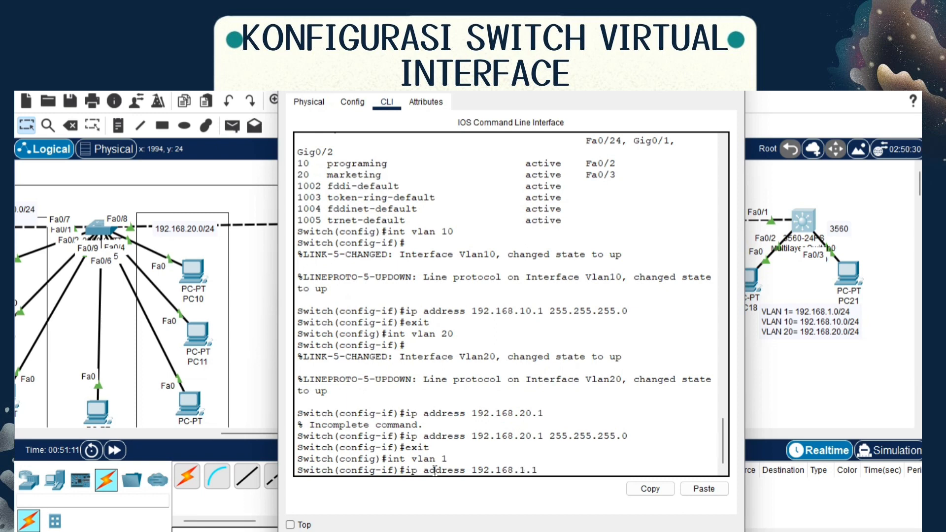
type(" 255.255.255.0")
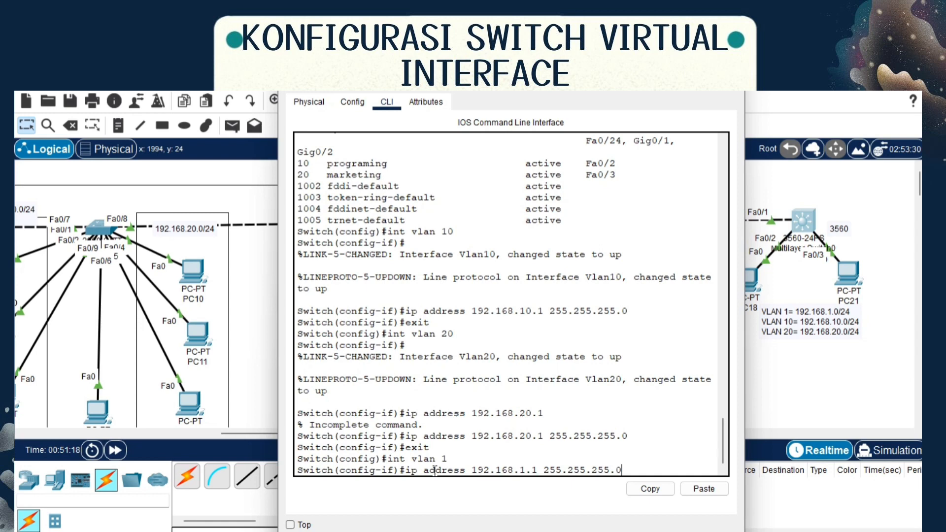
key("Return")
type("exit")
key("Return")
Display the brief IP interface summary with do show ip int brief and review the Vlan1, Vlan10 and Vlan20 entries
type("do show i")
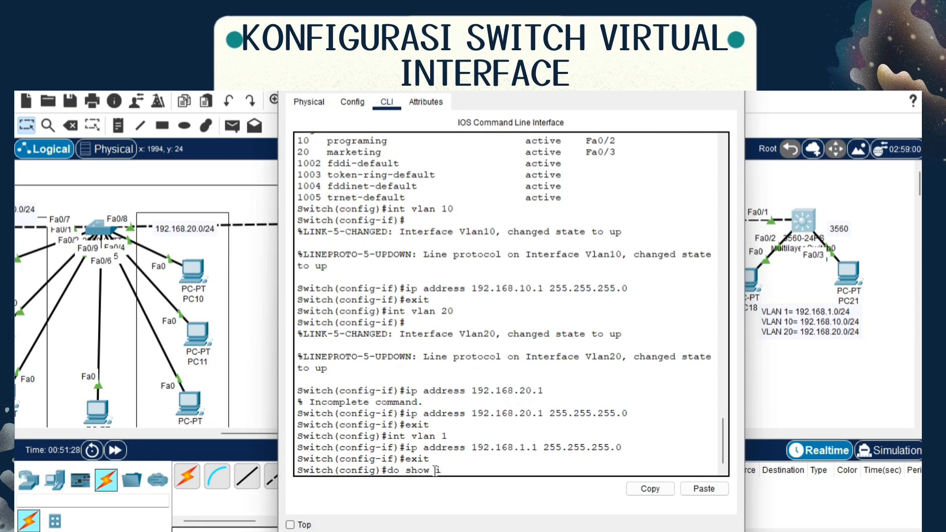
type("ntp ")
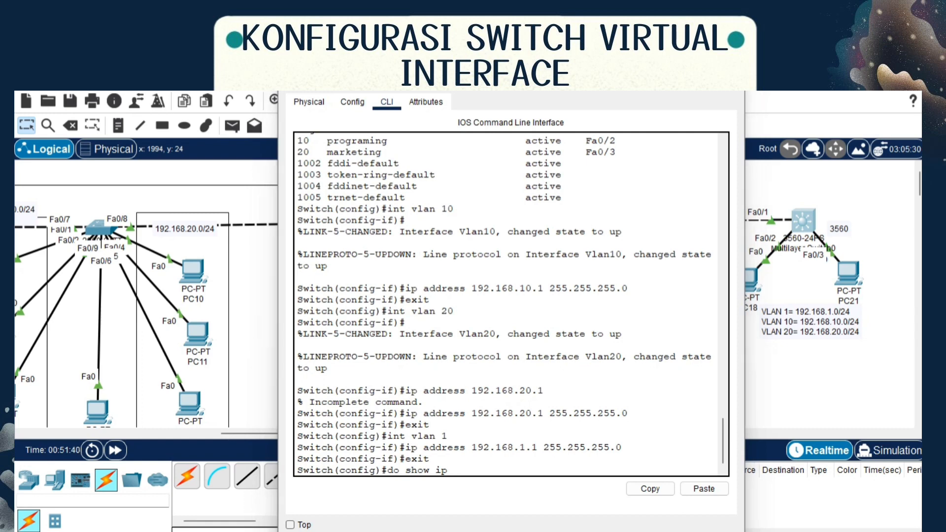
type("int brief")
key("Return")
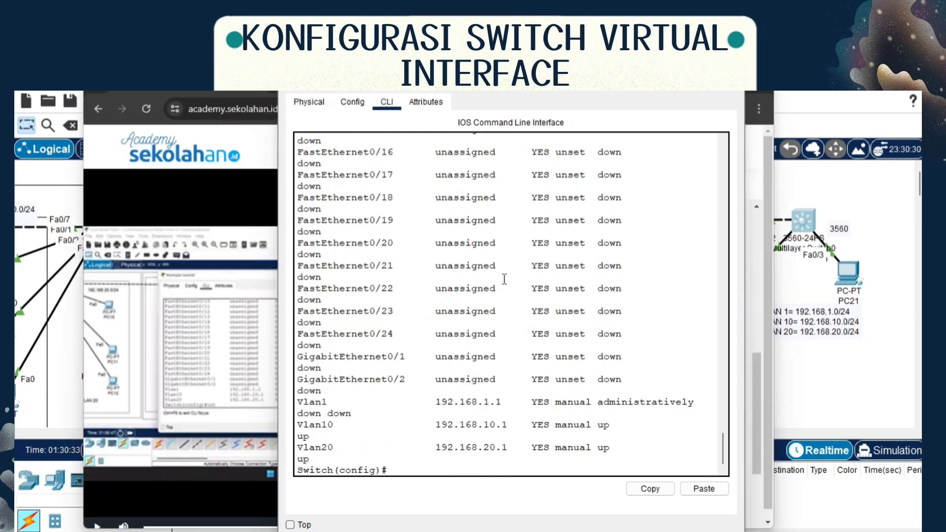
left_click_drag(309, 425, 658, 445)
left_click(655, 445)
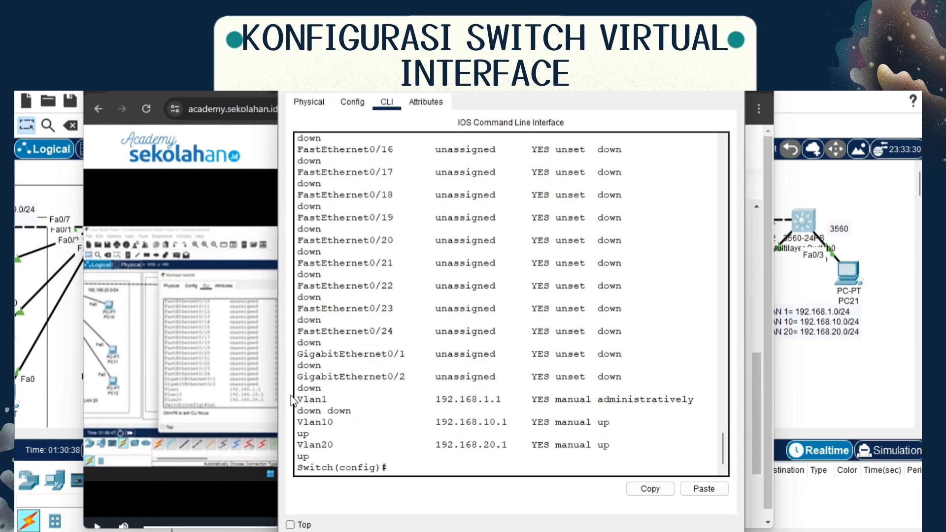
left_click_drag(302, 400, 586, 400)
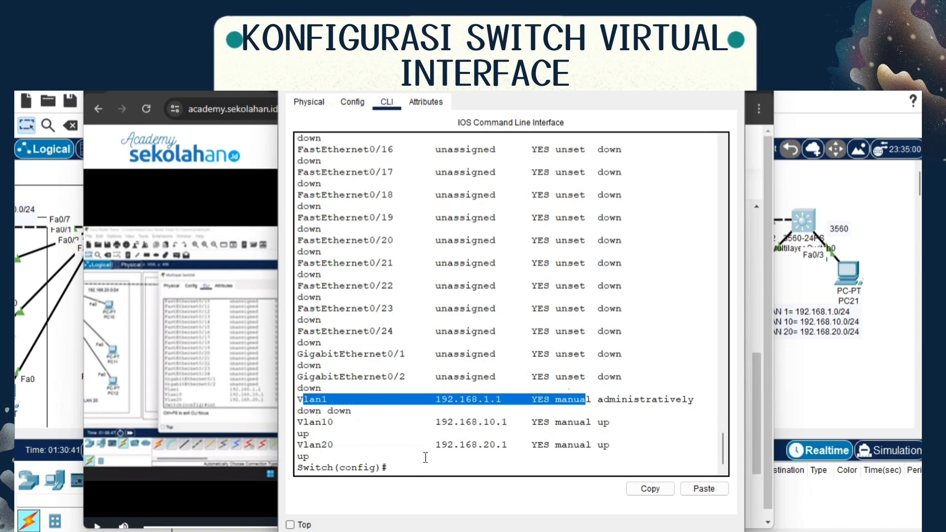
Enable the VLAN 1 interface on the multilayer switch with int vlan 1 and no shutdown
left_click(409, 467)
type("int vlan 1")
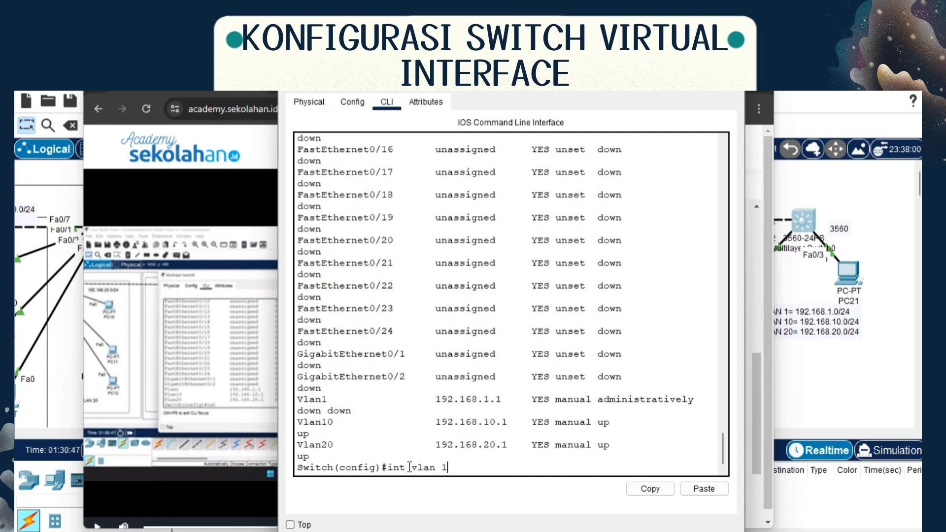
key("Return")
type("no shutdown")
key("Return")
Run do show ip int brief again and page to the end to recheck the VLAN interfaces' status
type("do show ip i")
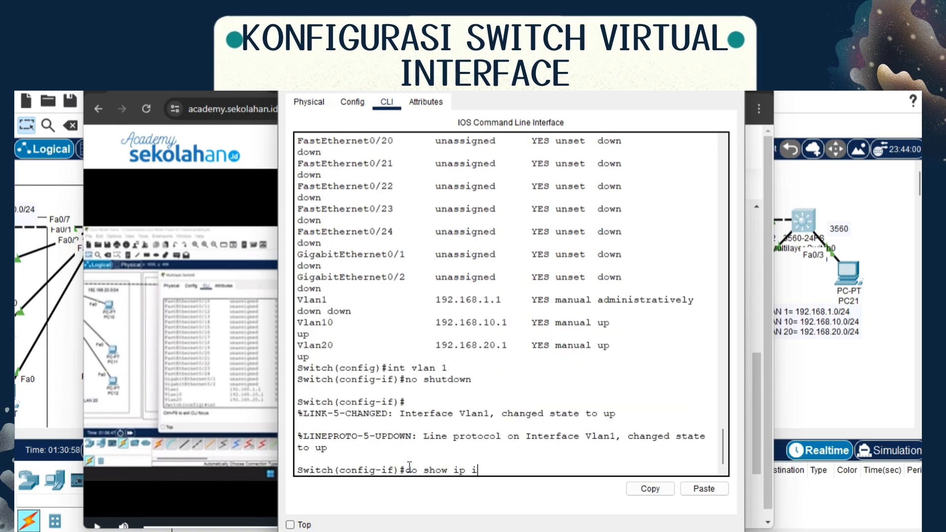
type("ntbrief")
key("Return")
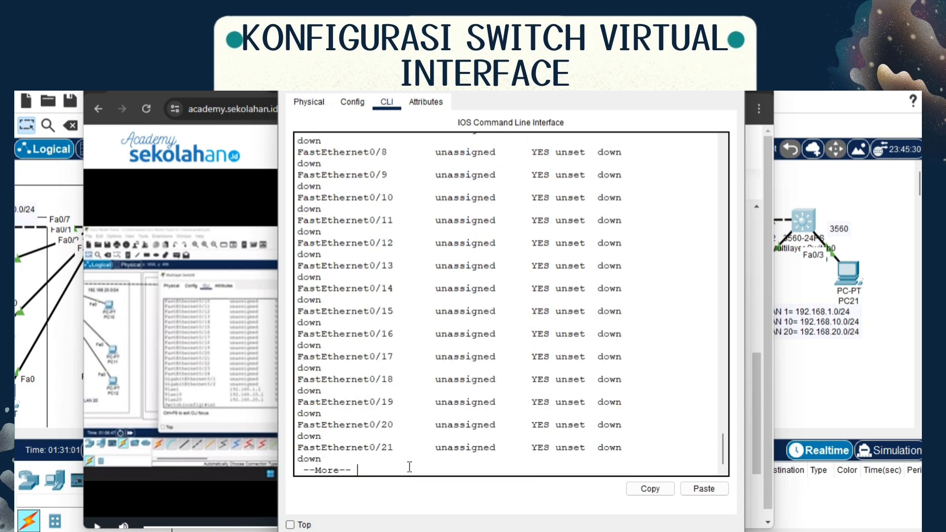
key("space")
left_click_drag(309, 402, 617, 412)
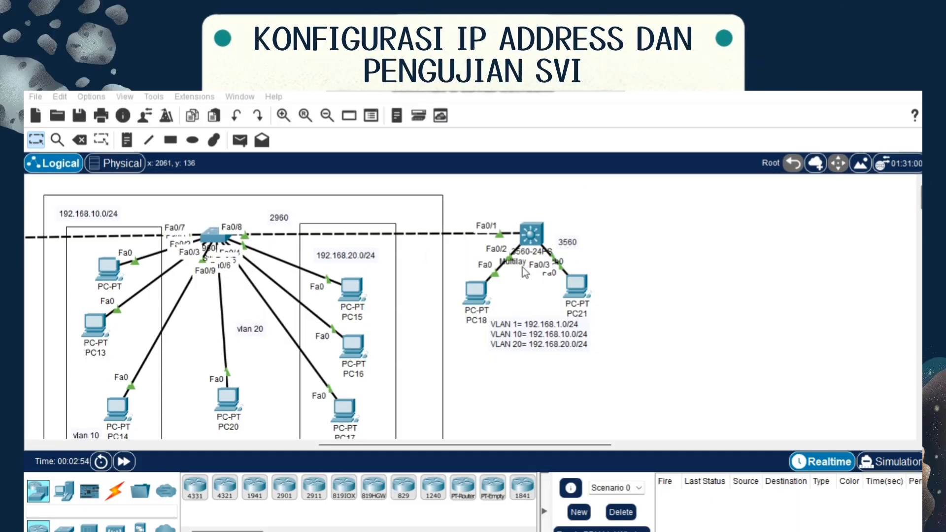
Nudge PC18 and PC21 closer together below the multilayer switch, and set PC18's IPv4 default gateway to 192.168.10.1
left_click_drag(473, 300, 486, 303)
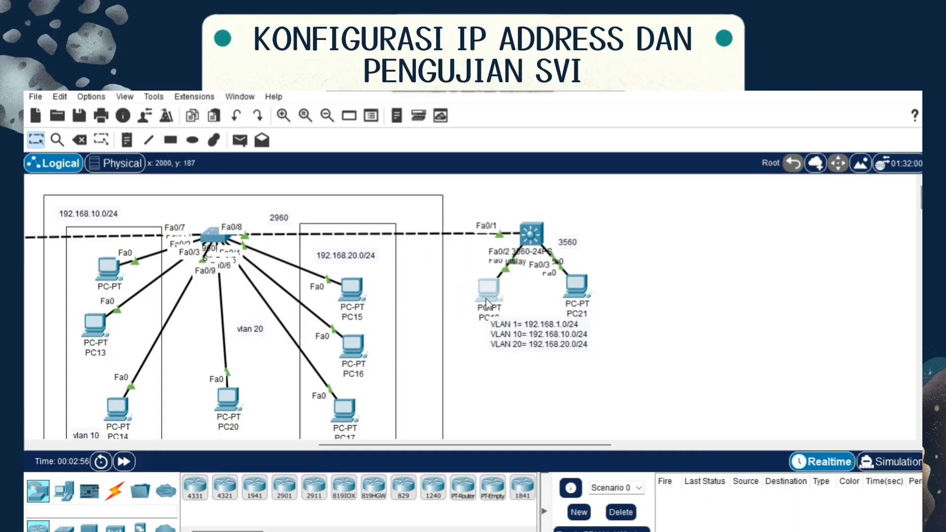
mouse_move(574, 296)
left_mouse_down()
mouse_move(578, 303)
mouse_move(587, 293)
mouse_move(542, 293)
mouse_move(571, 296)
left_mouse_up()
left_click(491, 295)
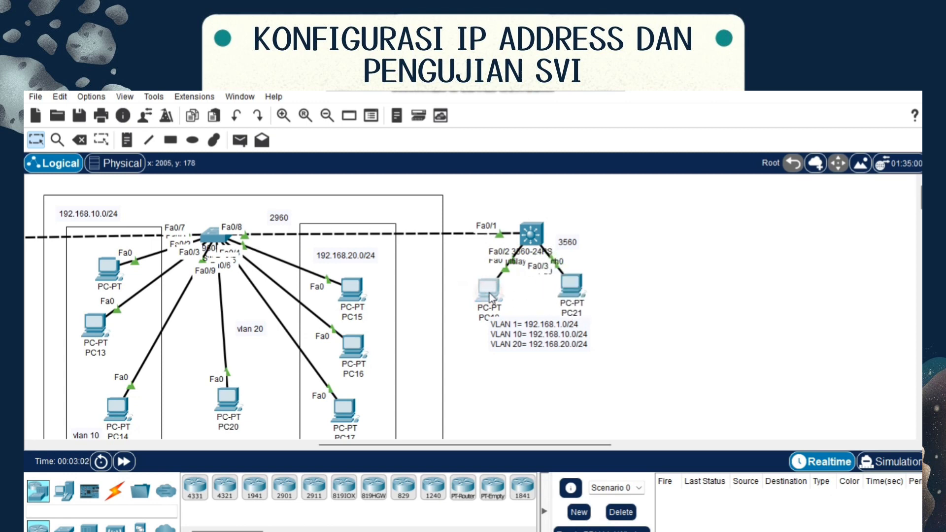
left_click(397, 118)
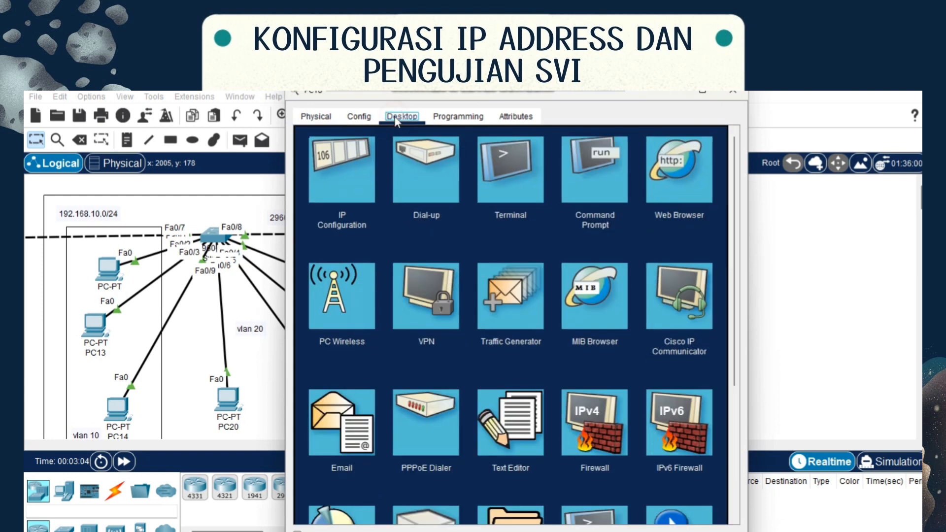
left_click(358, 175)
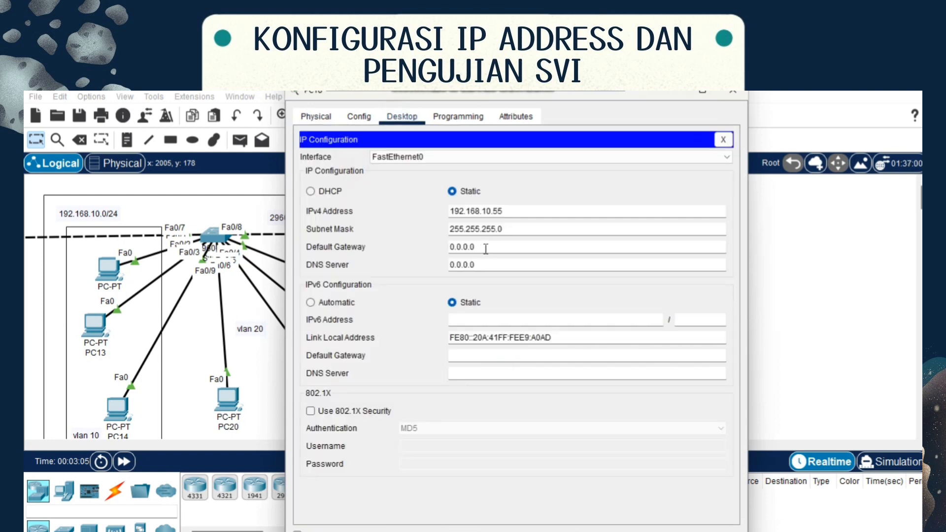
left_click_drag(484, 246, 426, 248)
type("192.")
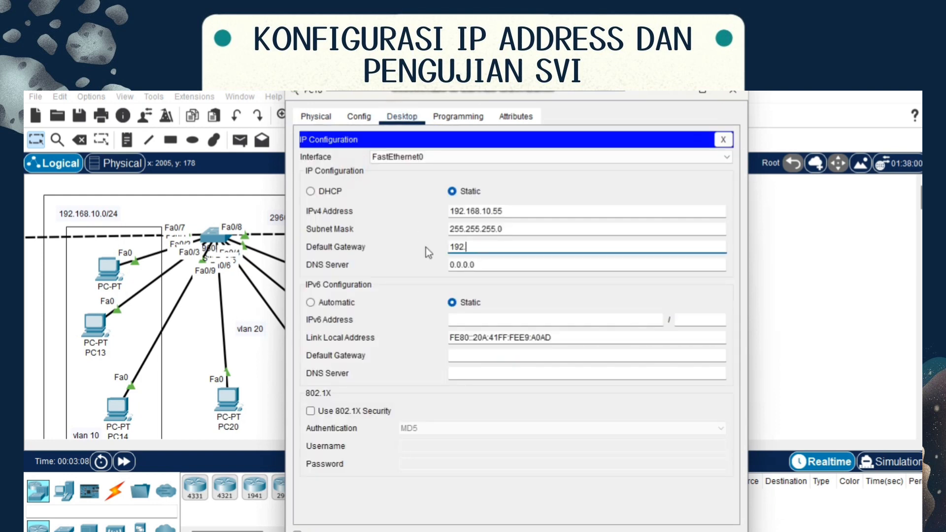
type("168.10.1")
left_click_drag(502, 248, 441, 248)
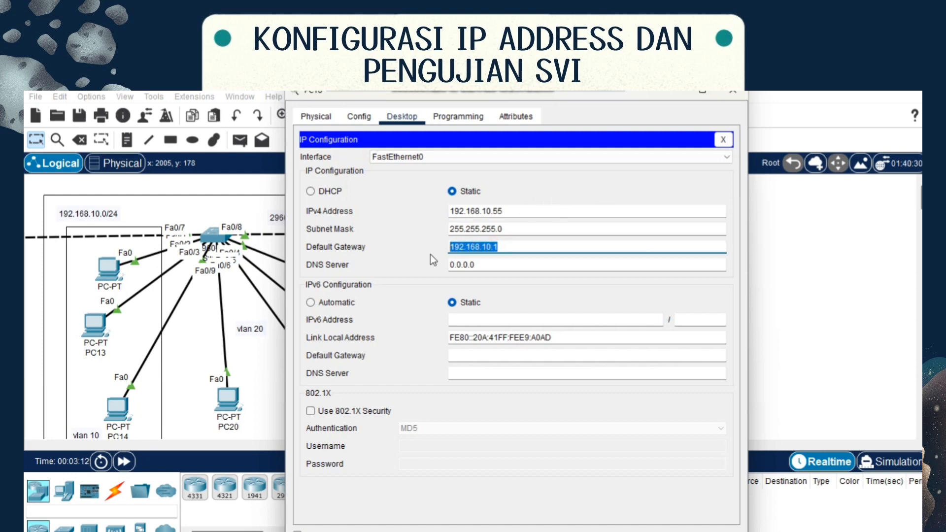
left_click(733, 91)
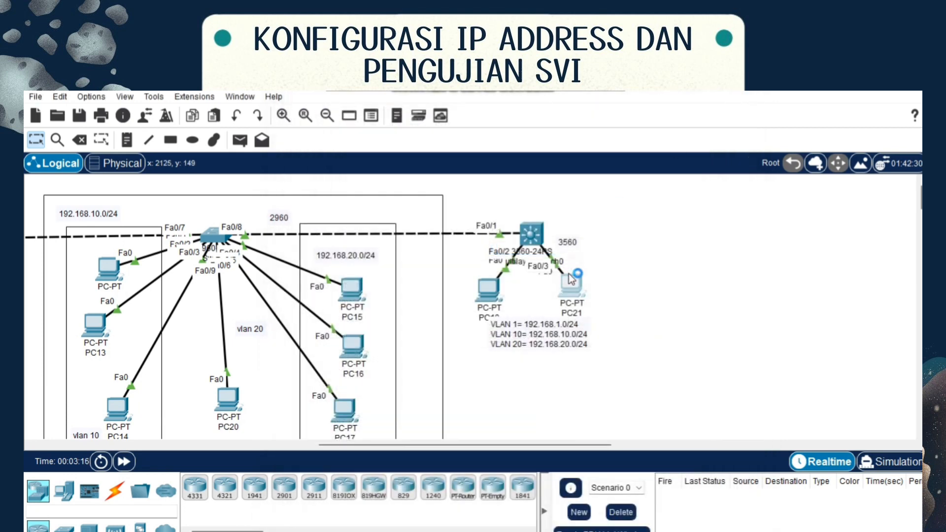
Set PC21's IPv4 default gateway to 192.168.20.1 in its IP configuration
left_click(570, 279)
left_click(398, 119)
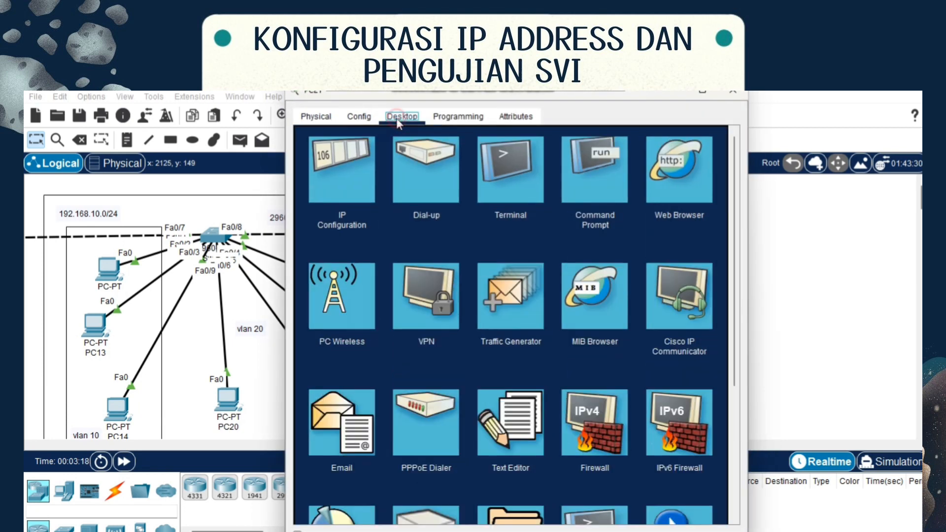
left_click(348, 166)
left_click_drag(479, 245, 444, 250)
type("192.168.10.1")
key("Left")
key("Left")
key("Left")
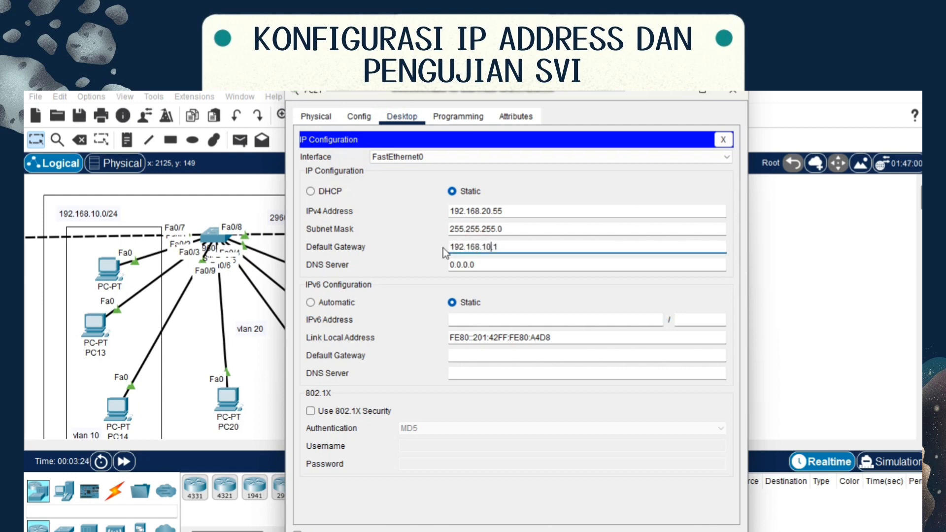
key("BackSpace")
type("2")
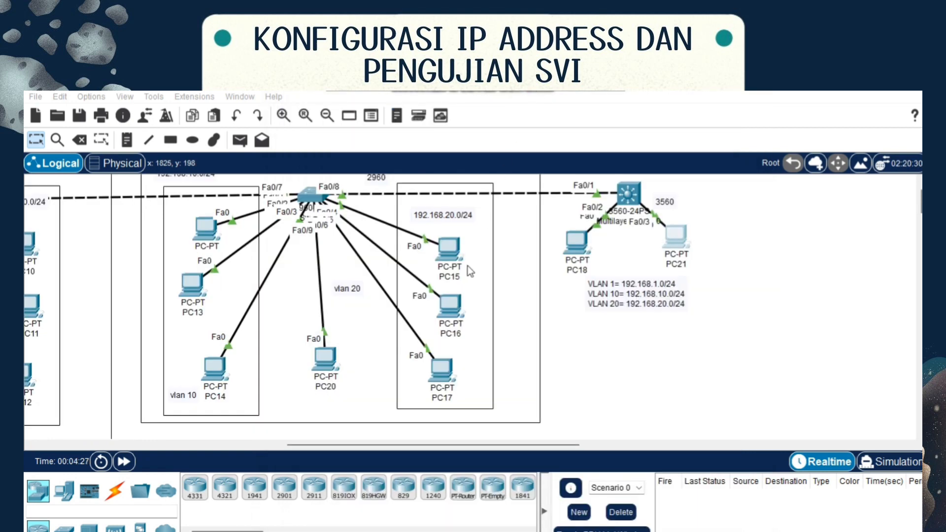
Set PC15's IPv4 default gateway to 192.168.20.1 and close its configuration window
scroll(468, 266, "up", 2)
left_click(449, 277)
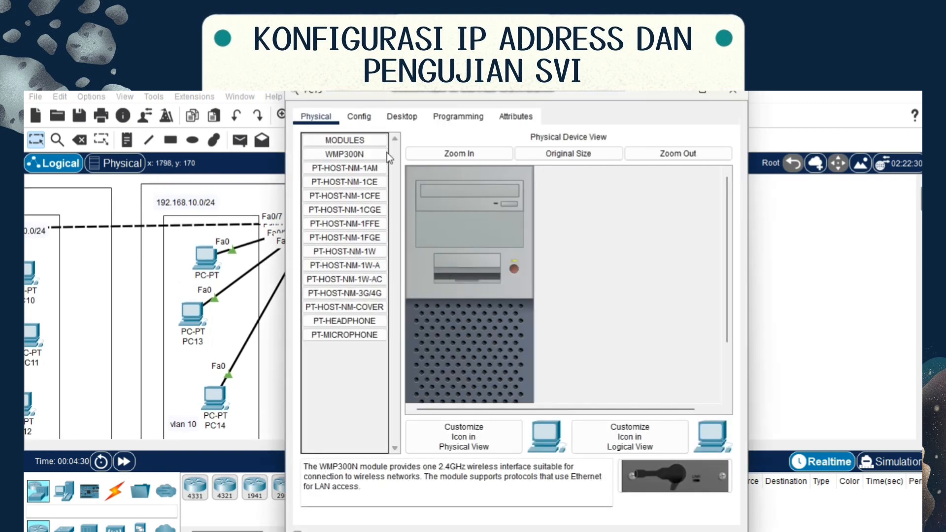
left_click(402, 116)
left_click(341, 192)
left_click(480, 247)
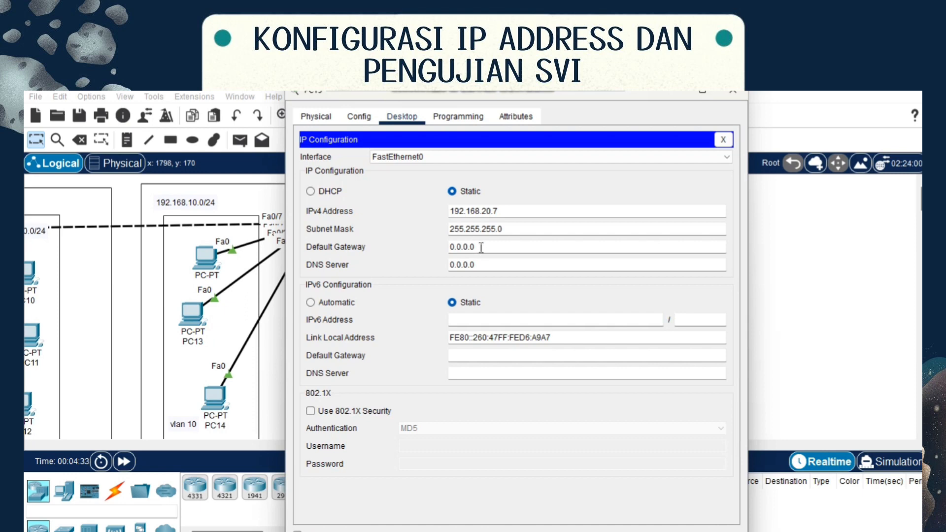
left_click_drag(464, 247, 442, 253)
key("BackSpace")
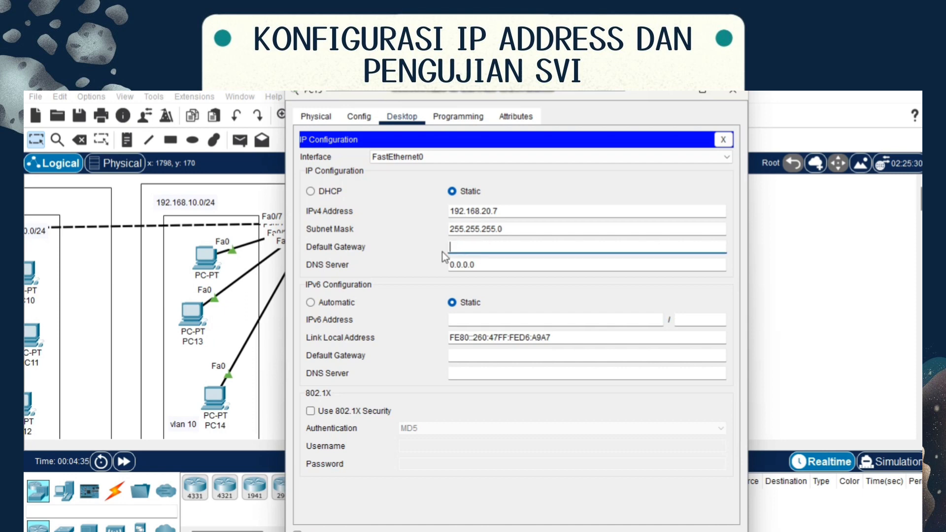
type("192.168.10.1")
key("Left")
key("Left")
key("Left")
key("BackSpace")
type("2")
key("Return")
left_click(733, 96)
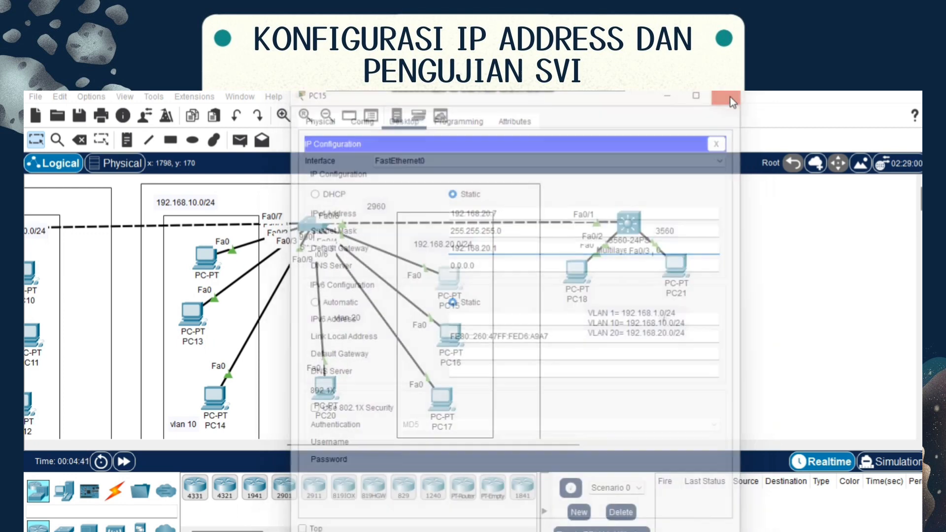
Set the default gateway of the VLAN 10 PC directly above PC13 to 192.168.10.1
scroll(305, 222, "left", 3)
left_click(268, 258)
left_click(398, 115)
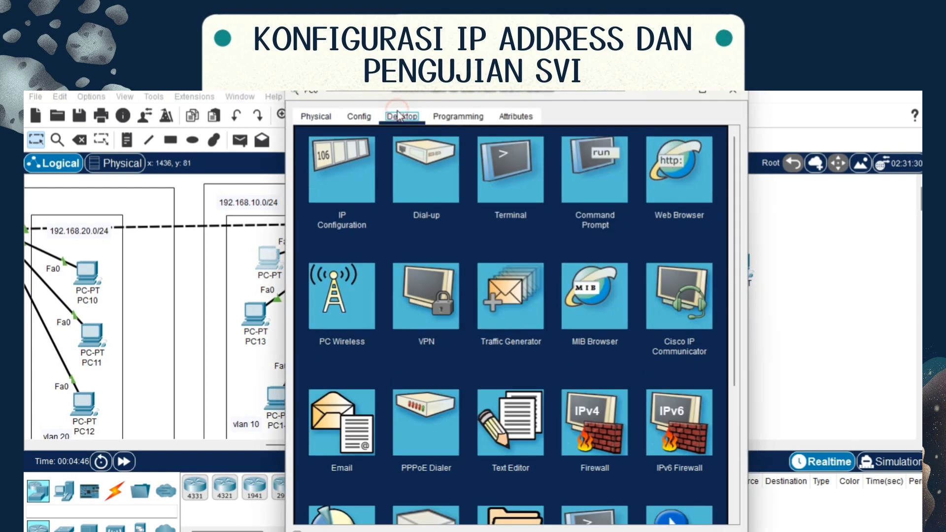
left_click(350, 168)
left_click_drag(501, 247, 422, 249)
type("192.168.10.1")
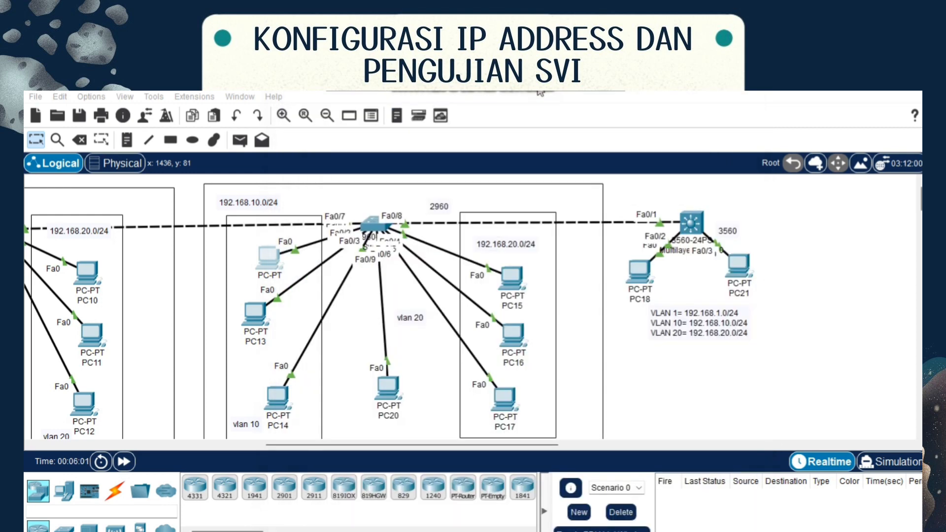
Send a simple PDU from PC18 to PC21 to test connectivity between VLAN 10 and VLAN 20
left_click(240, 141)
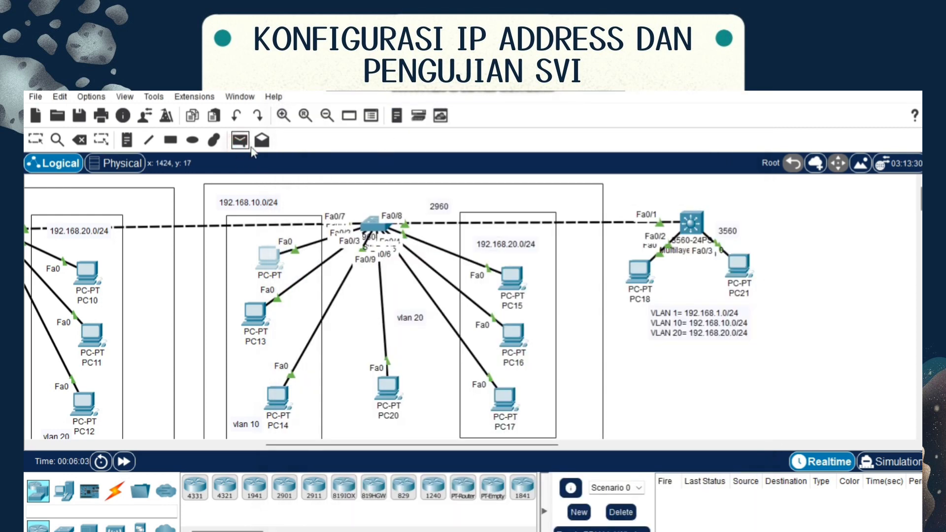
left_click(639, 272)
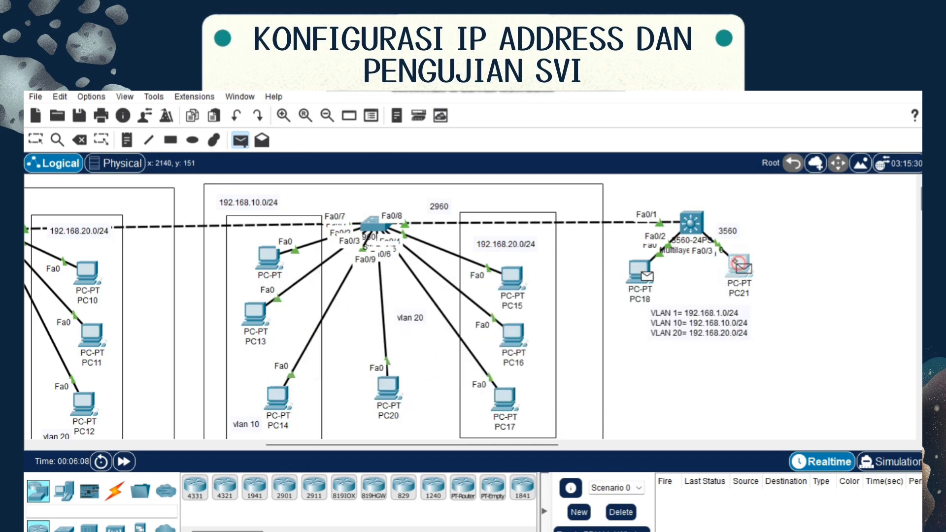
left_click(739, 266)
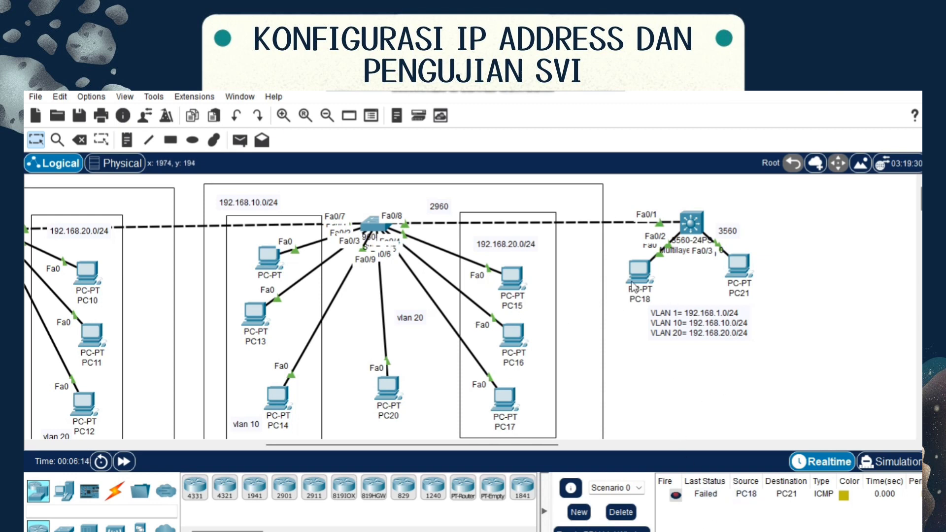
Open Multilayer Switch0's command line, enter privileged mode with en, and inspect the routing table with show ip route
left_click(688, 223)
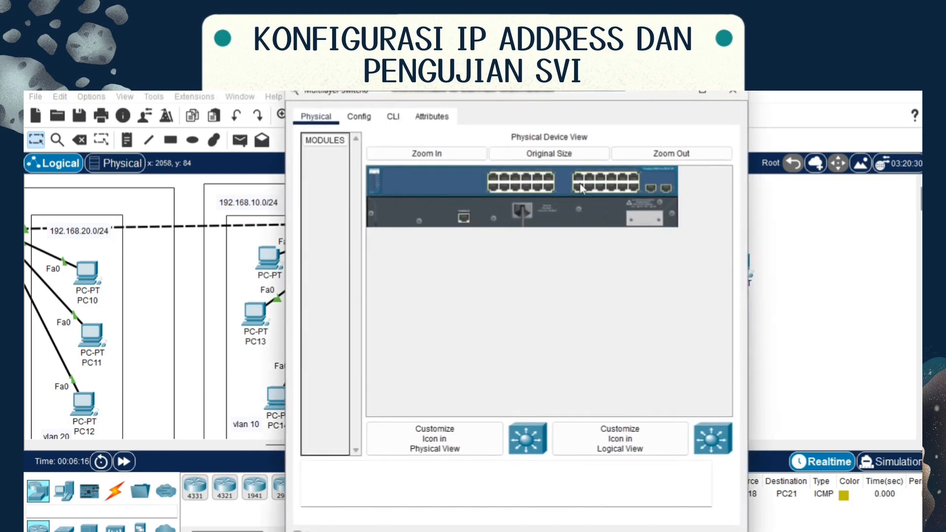
left_click(388, 118)
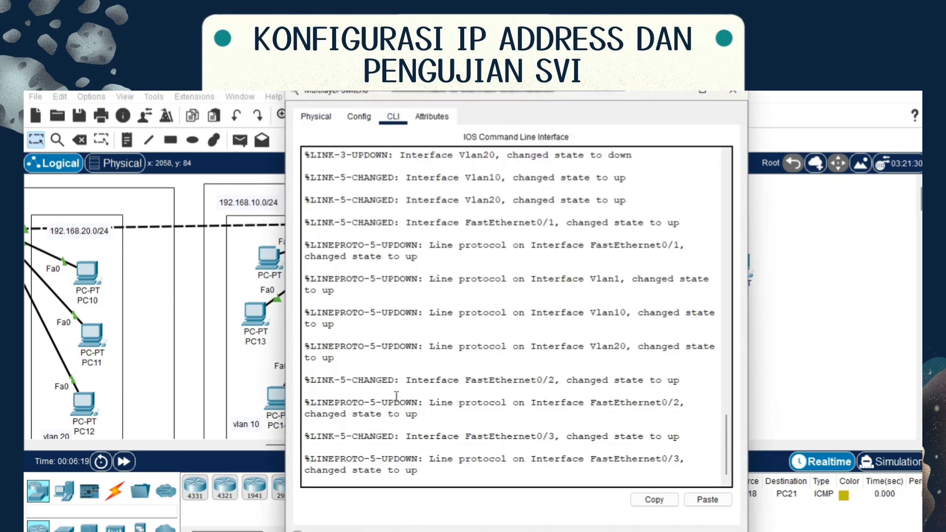
key("Return")
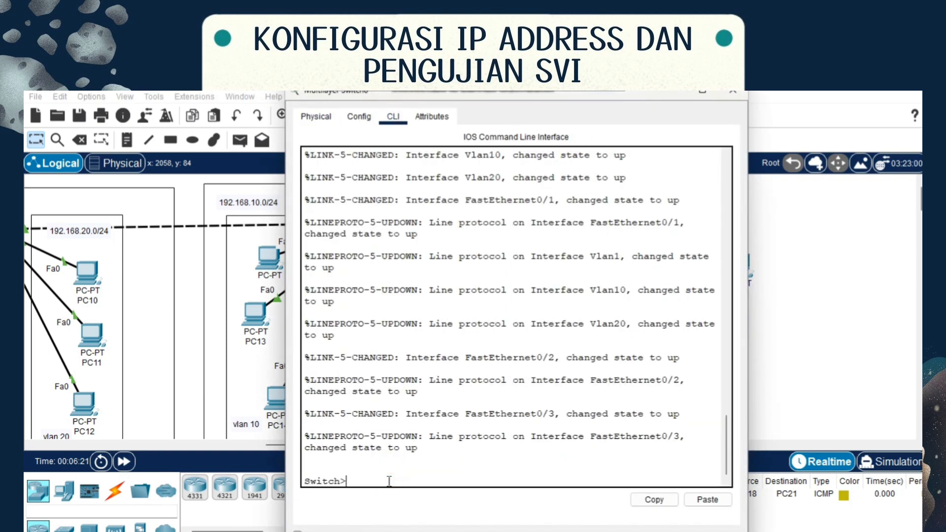
type("en")
key("Return")
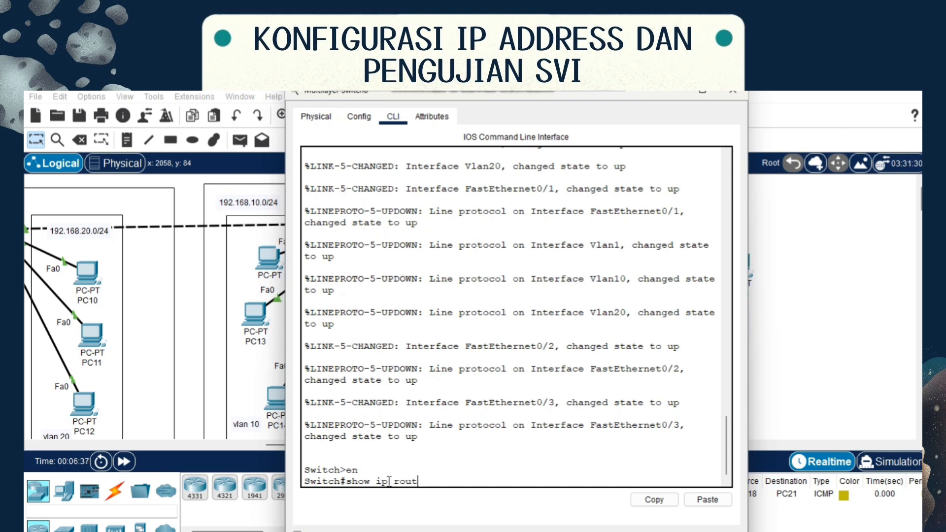
key("Return")
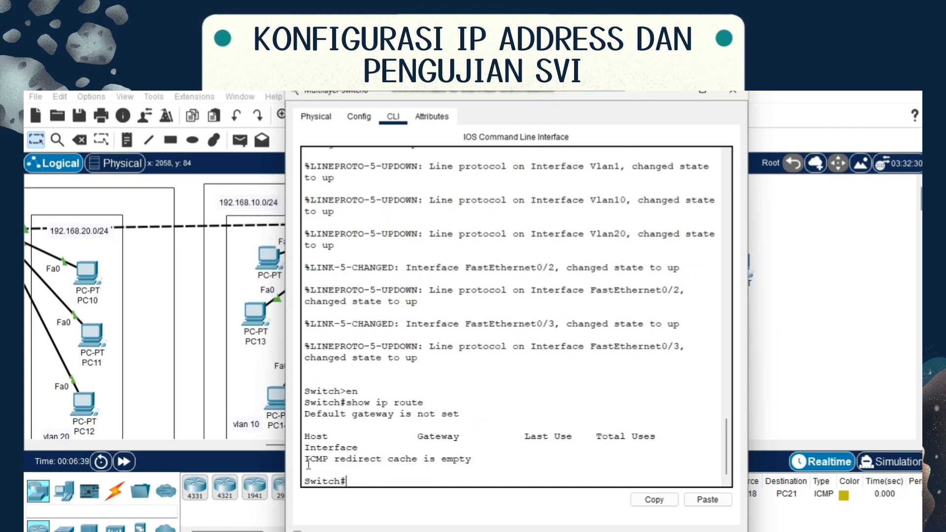
left_click_drag(307, 461, 356, 471)
left_click(356, 470)
Enter global configuration mode with conf t and enable Layer 3 routing with the ip routing command
type("conf t")
key("Return")
type("ip routing")
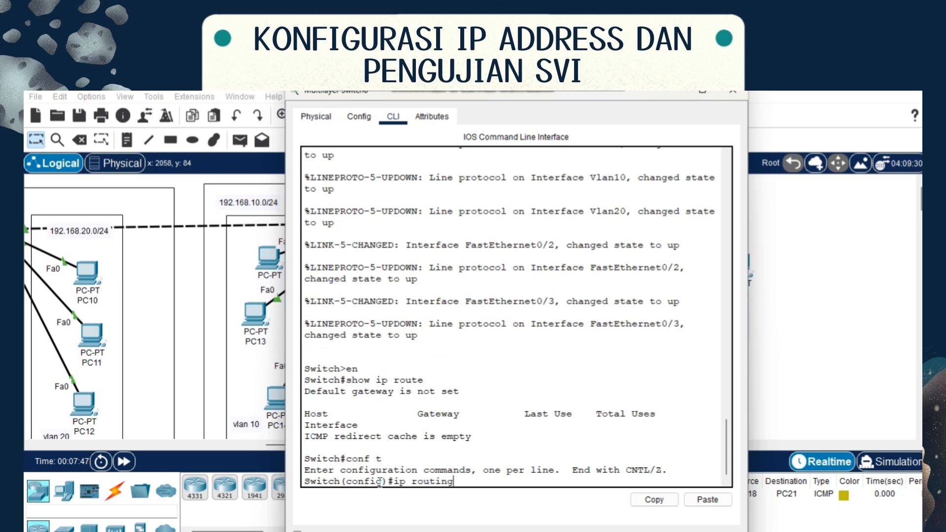
key("Return")
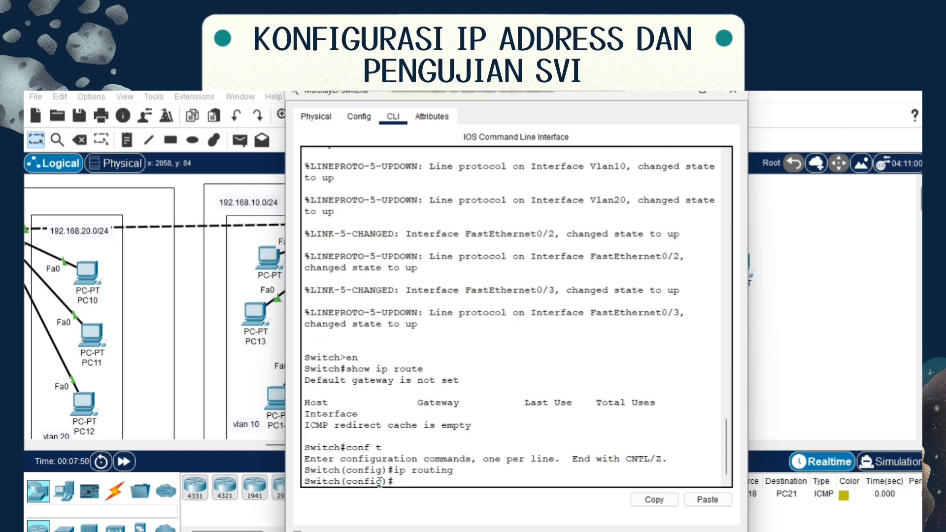
Check the multilayer switch's routing table from configuration mode with do show ip route, and close the switch window
type("do show ip")
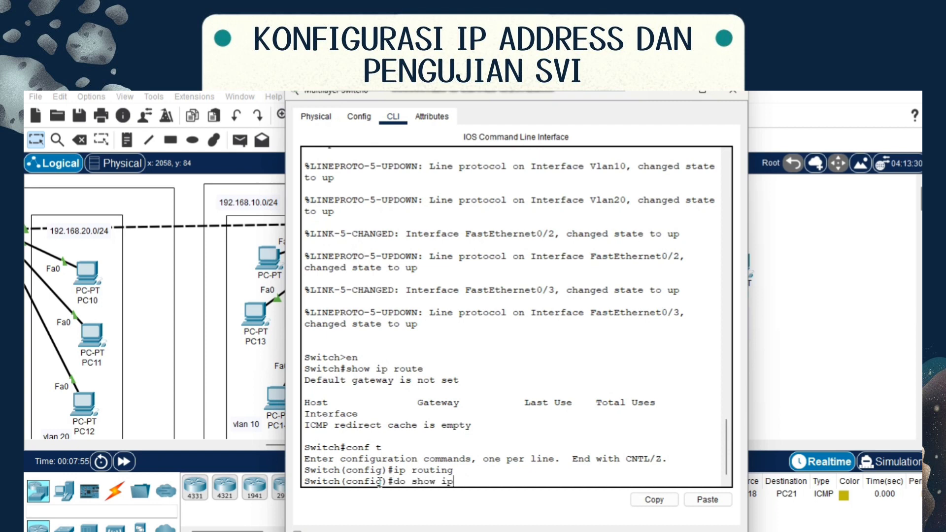
type(" rotute")
key("Return")
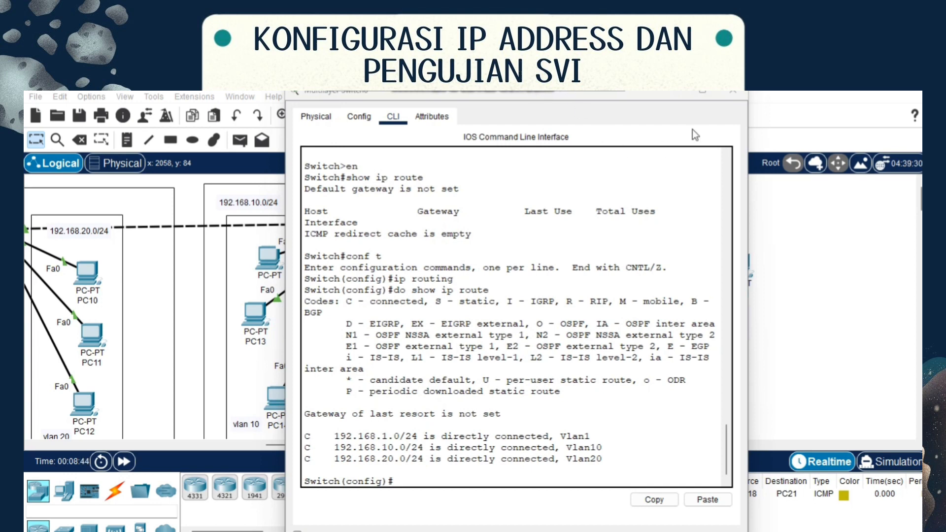
left_click(732, 93)
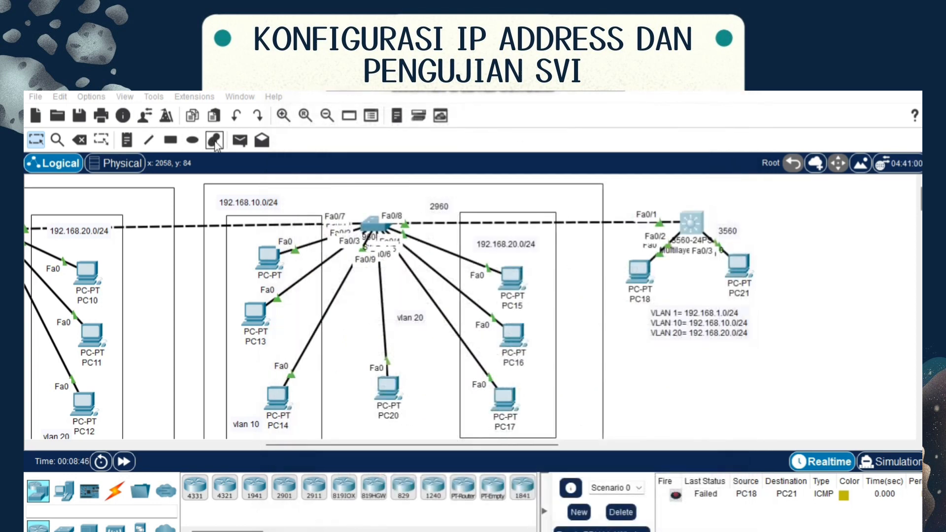
Send a simple PDU from PC18 to PC15 to test connectivity from VLAN 10 to VLAN 20
left_click(240, 140)
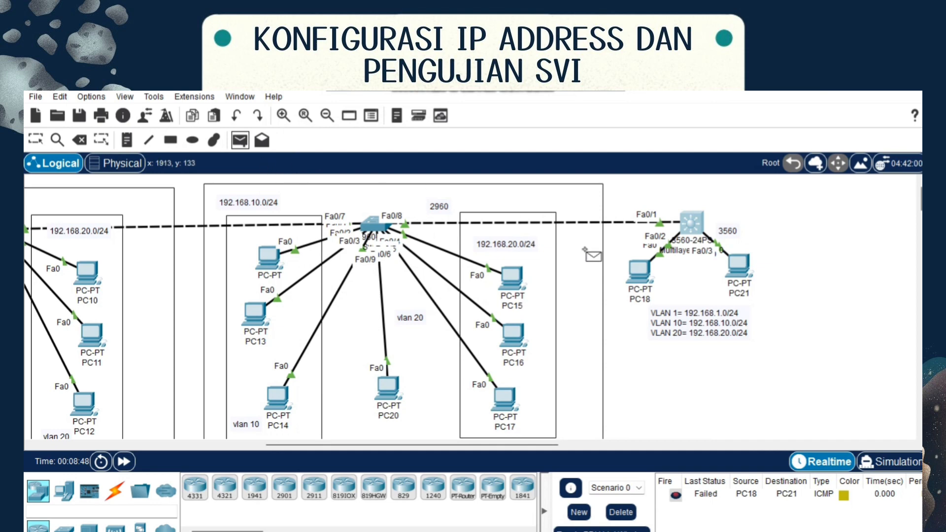
left_click(640, 274)
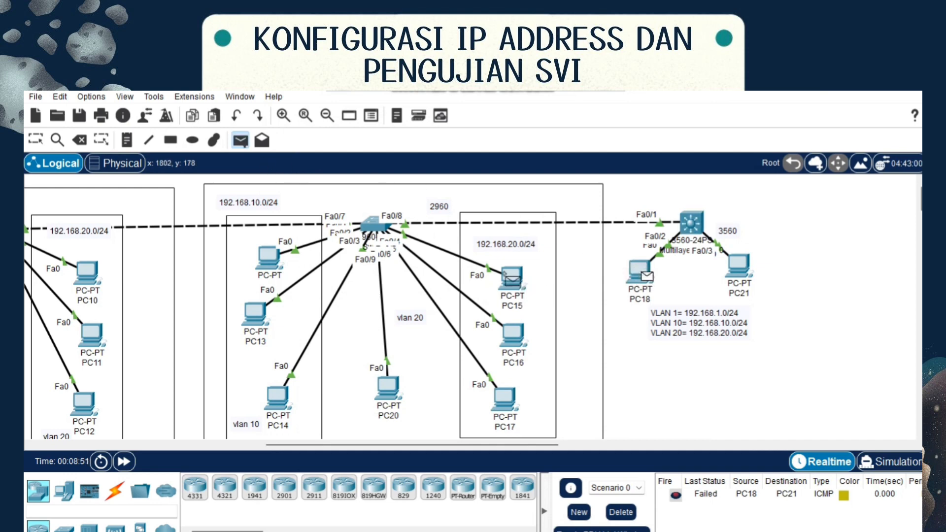
left_click(507, 279)
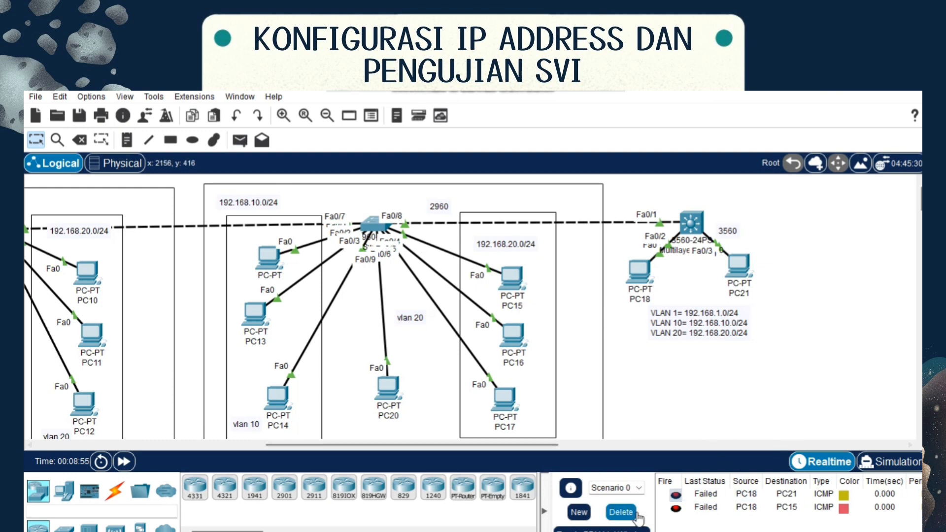
Delete the scenario's PDU entries and send a fresh simple PDU from PC18 to PC15
left_click(618, 512)
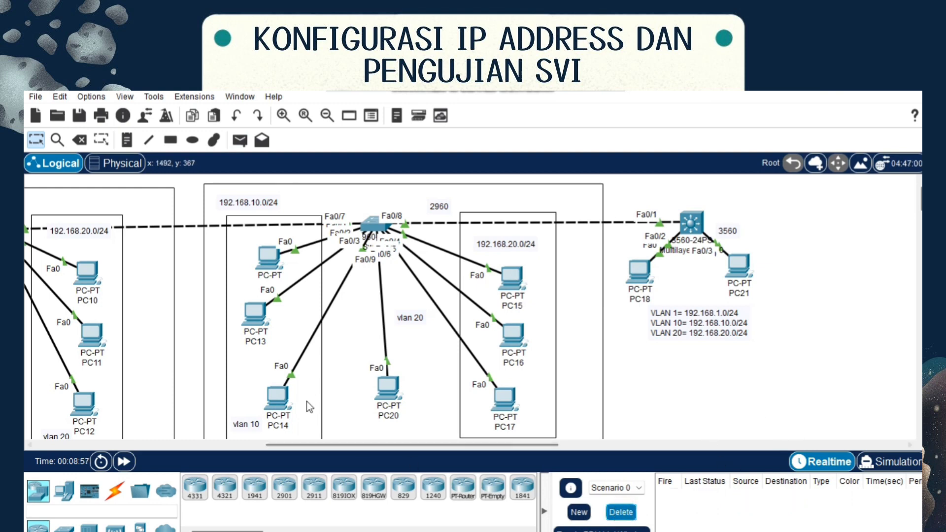
left_click(244, 140)
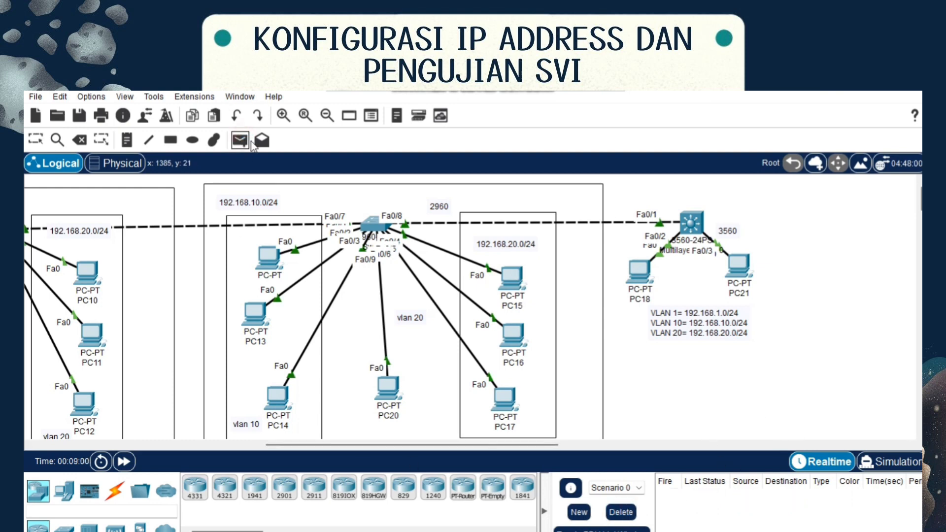
left_click(643, 269)
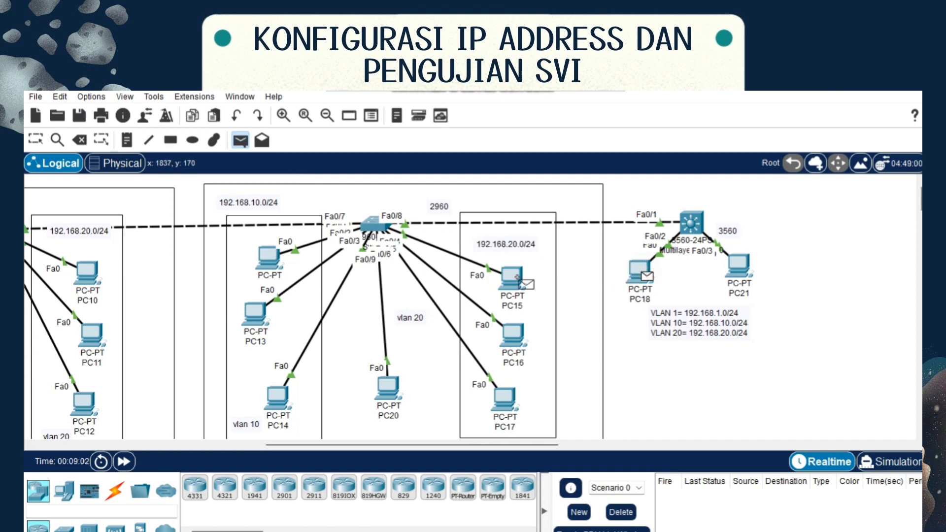
left_click(512, 278)
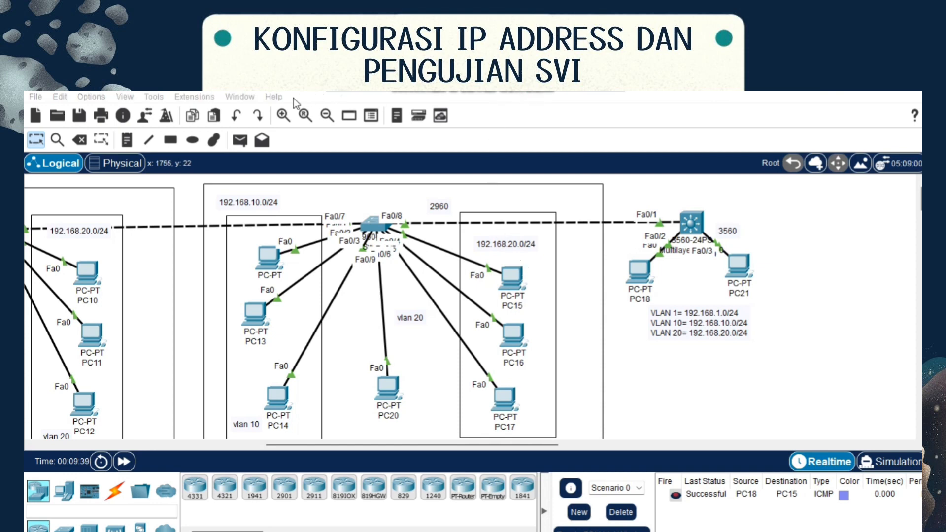
Send two simple PDUs from PC21 to PC0, the VLAN 10 PC above PC13, to test connectivity from VLAN 20
left_click(240, 140)
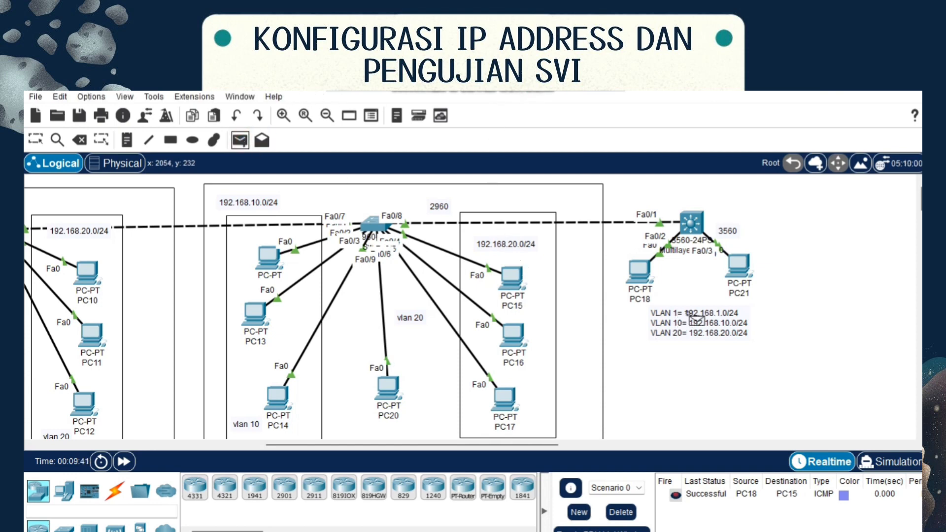
left_click(739, 268)
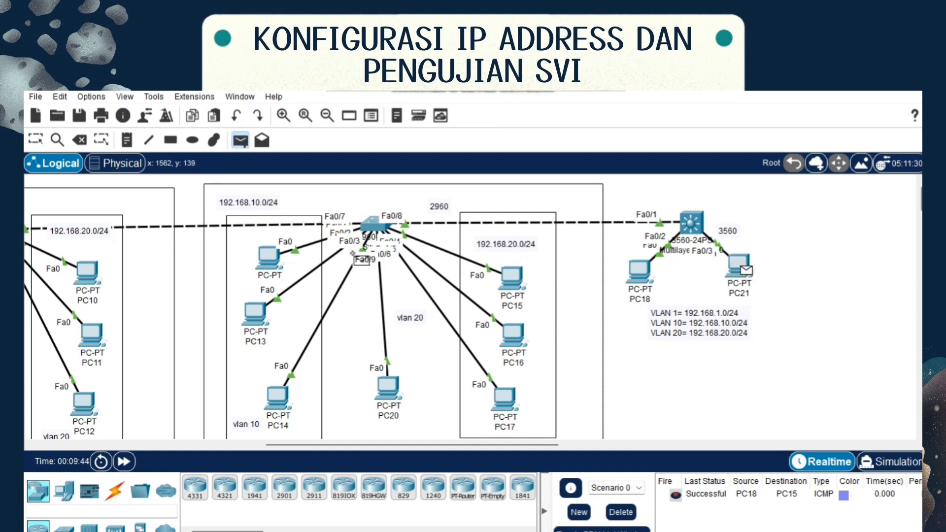
left_click(270, 261)
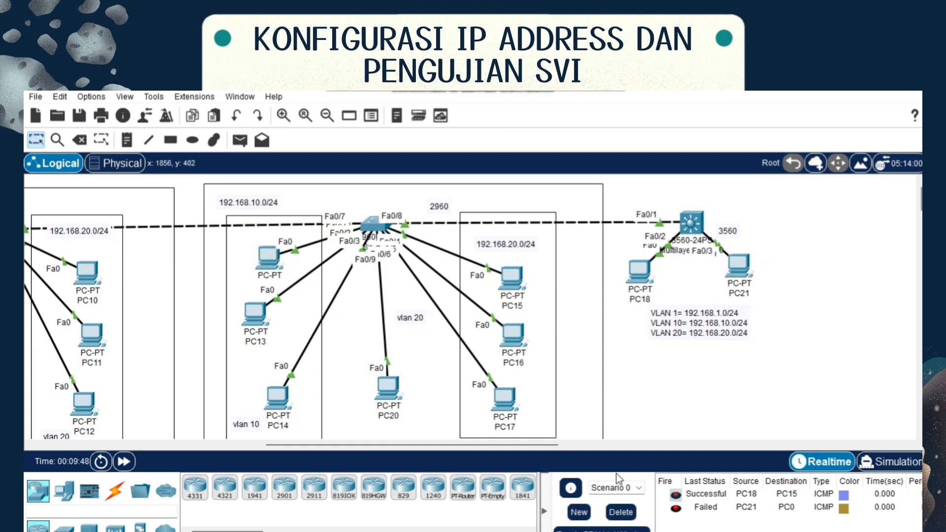
left_click(240, 142)
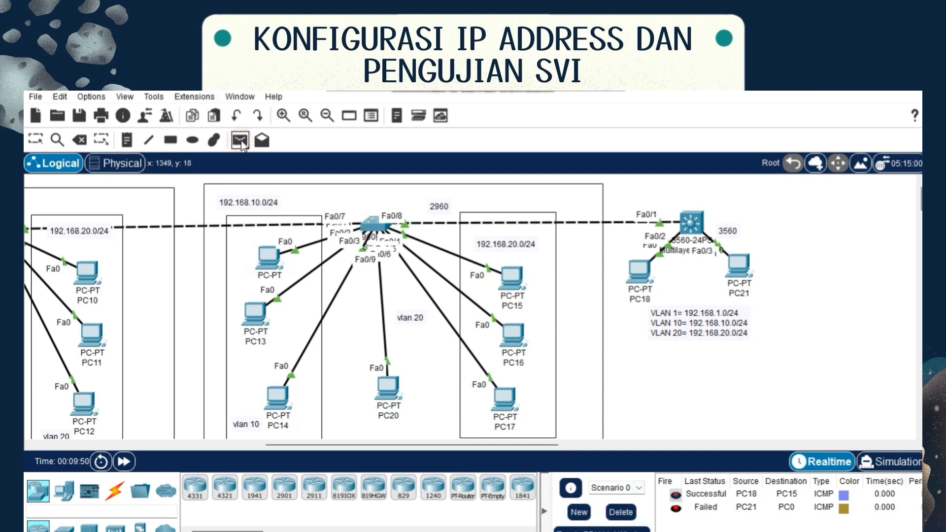
left_click(739, 266)
left_click(276, 246)
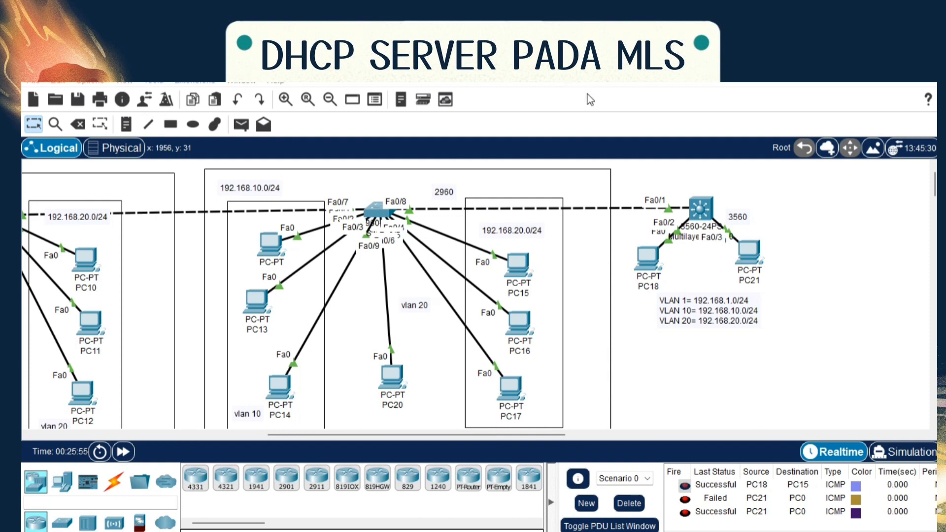
Open the 3560 multilayer switch's command line, enter privileged mode with en and global configuration mode with conf t
left_click(704, 206)
left_click(507, 440)
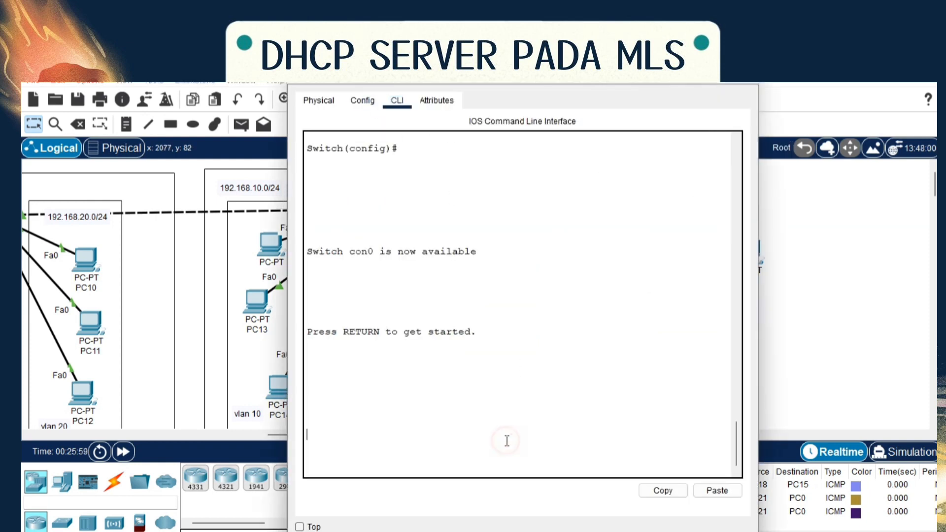
key("Return")
type("en")
key("Return")
type("co")
type("ng")
key("BackSpace")
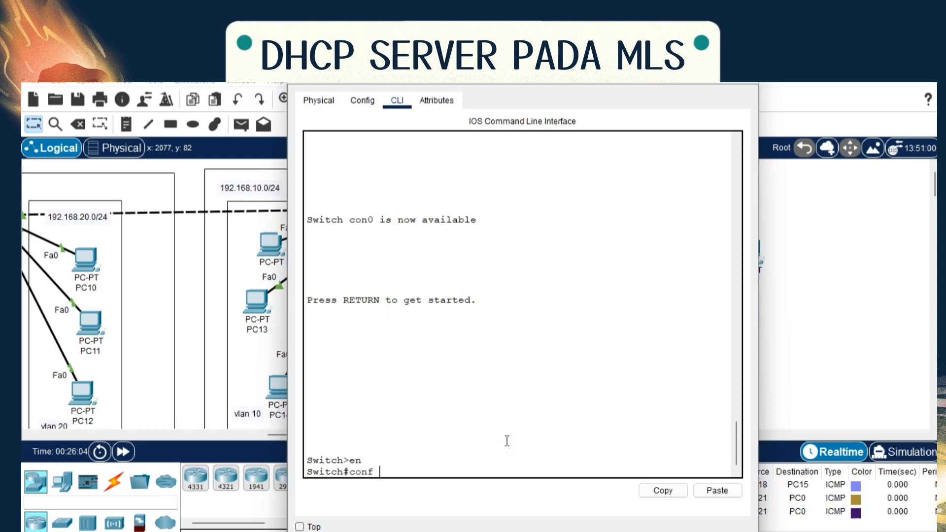
type("f t")
key("Return")
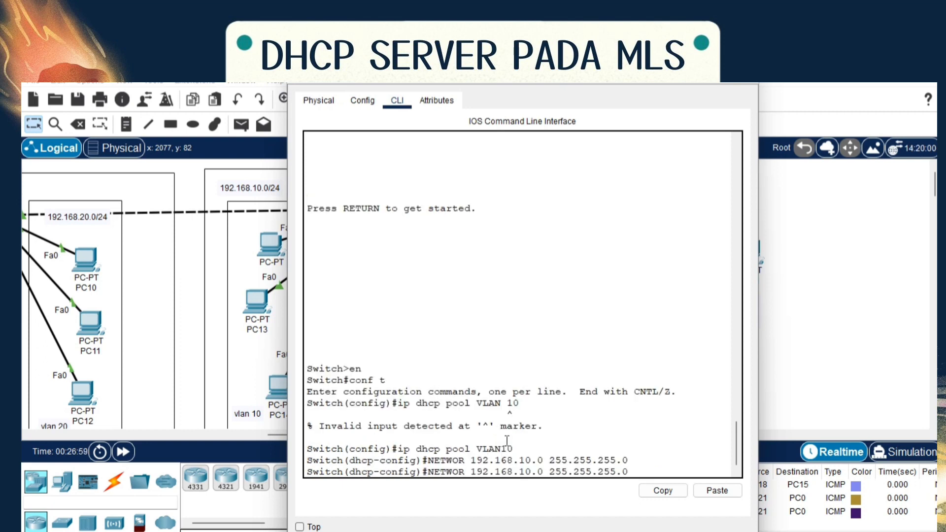
In the VLAN10 DHCP pool, correct NETWOR to network and submit network 192.168.10.0 255.255.255.0
key("Left")
key("Left")
key("Left")
key("Left")
key("Left")
key("Left")
key("Left")
key("Left")
key("Left")
key("Left")
key("Left")
key("Left")
key("Left")
key("Left")
key("Left")
key("Left")
key("Left")
key("Left")
key("Left")
key("Left")
key("BackSpace")
key("BackSpace")
key("BackSpace")
key("BackSpace")
key("BackSpace")
key("BackSpace")
type("network")
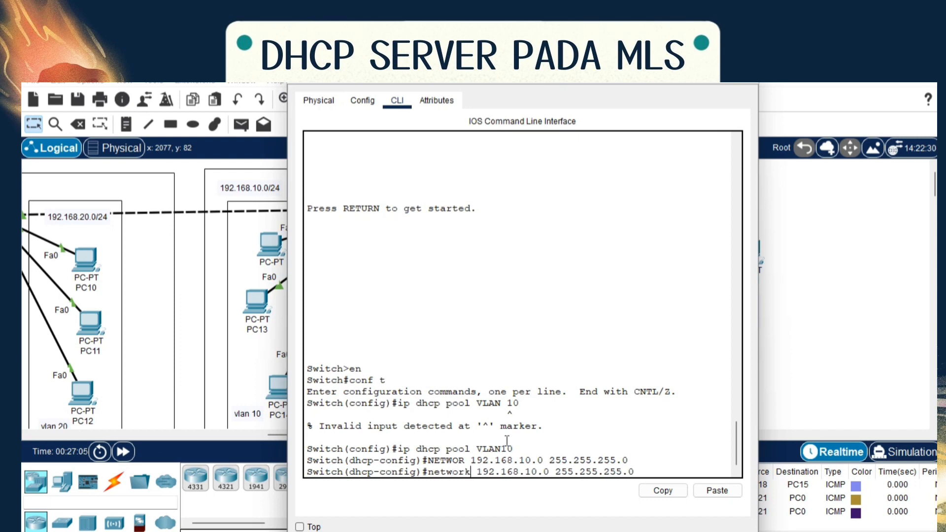
key("Return")
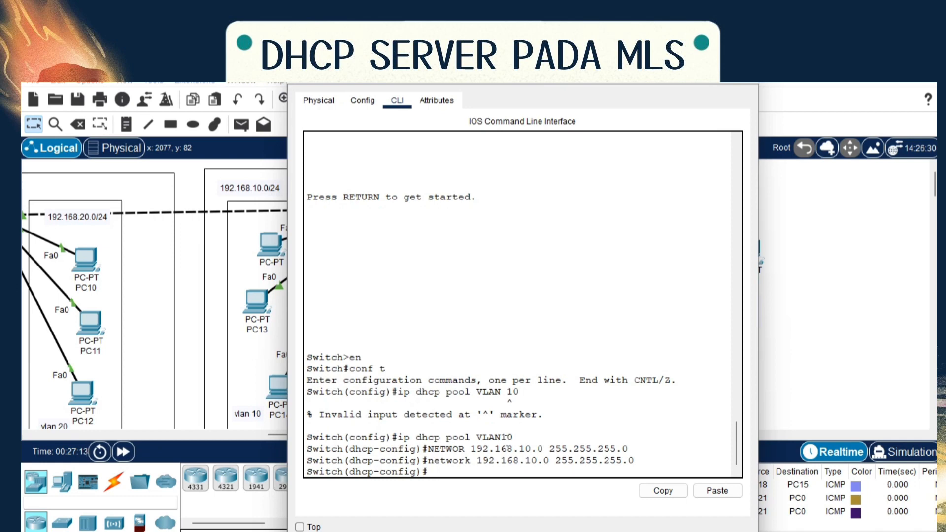
Set the VLAN10 DHCP pool's default-router to 192.168.10.1 and dns-server to 8.8.8.8, and exit the pool
type("default-router")
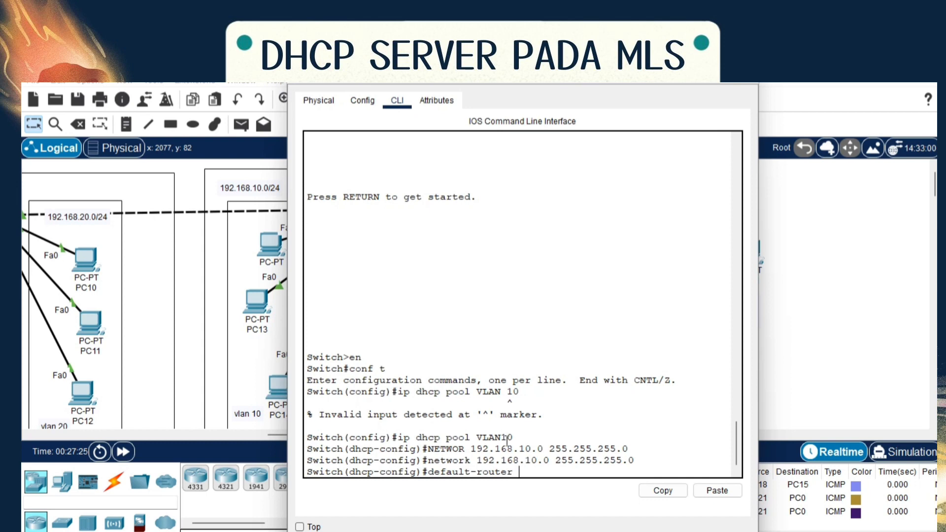
type(" 192.168.10.1")
key("Return")
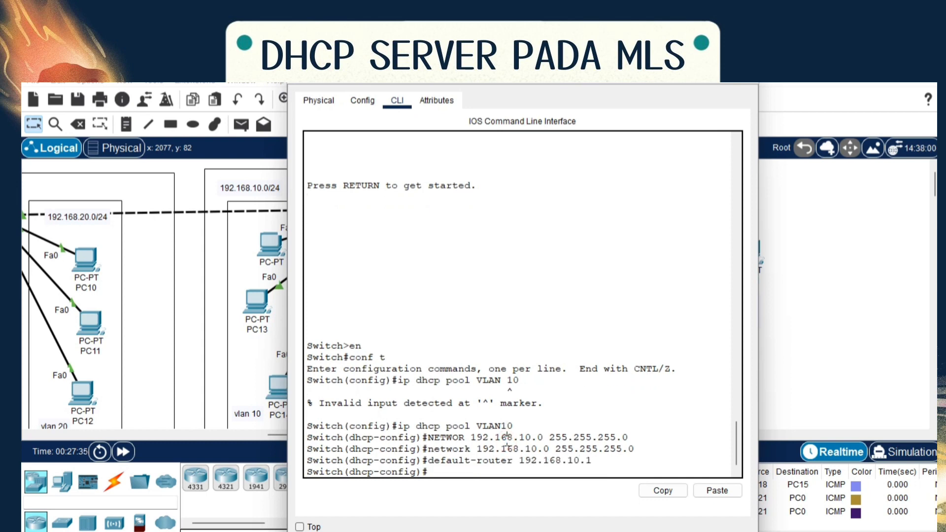
type("dns-server 8.8.8.8")
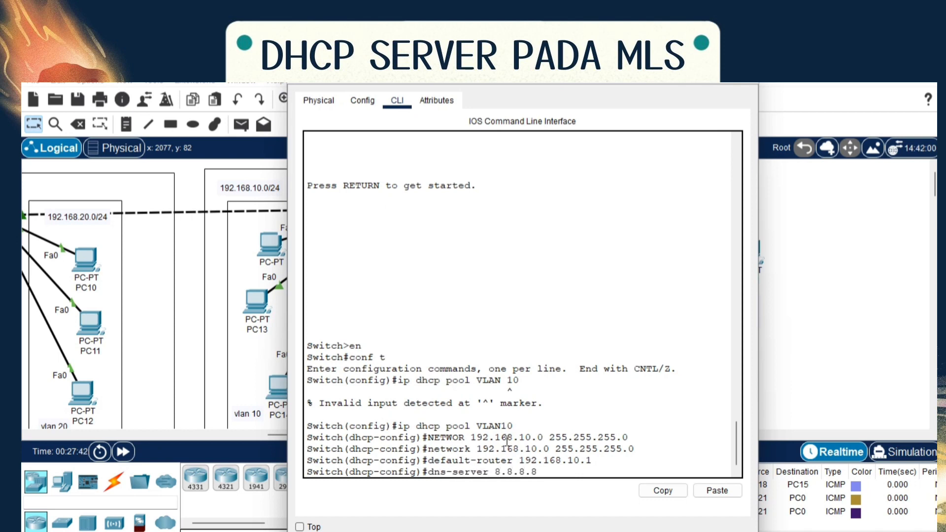
key("Return")
type("exit")
key("Return")
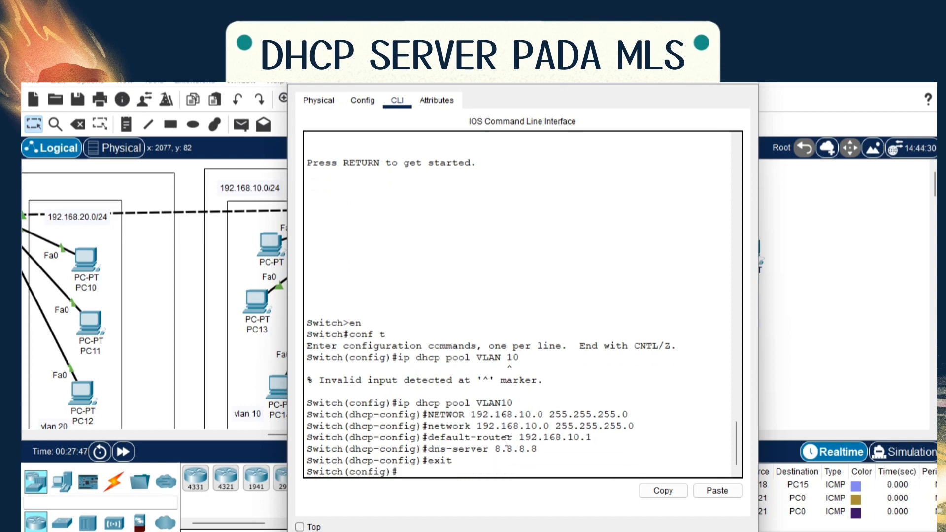
Create a second DHCP pool with ip dhcp pool VLAN20, reusing the earlier pool command
key("Up")
key("Up")
key("Up")
key("Up")
key("Up")
key("Up")
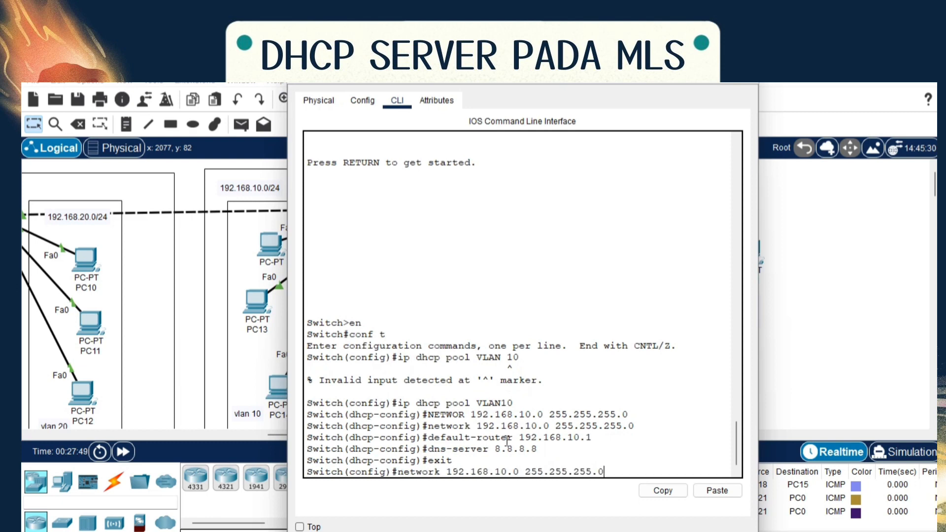
key("Up")
key("Down")
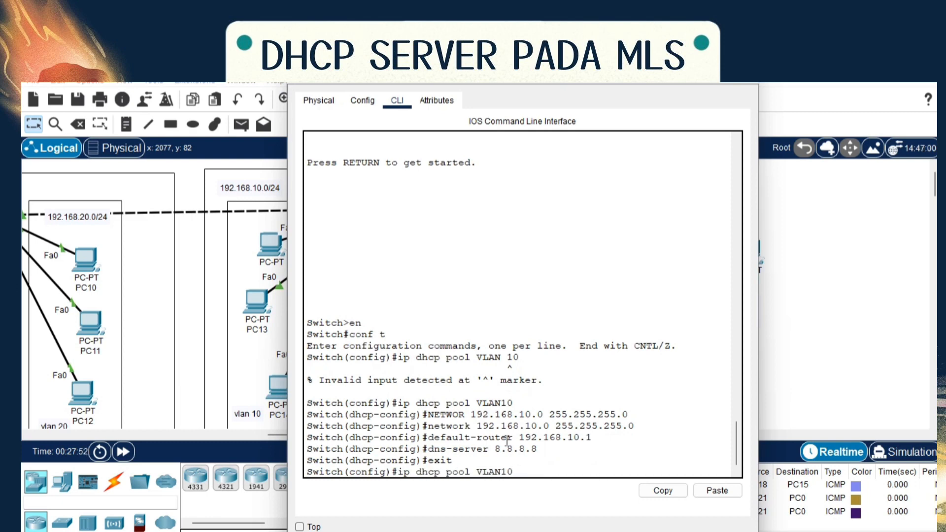
key("BackSpace")
key("BackSpace")
type("20")
key("Return")
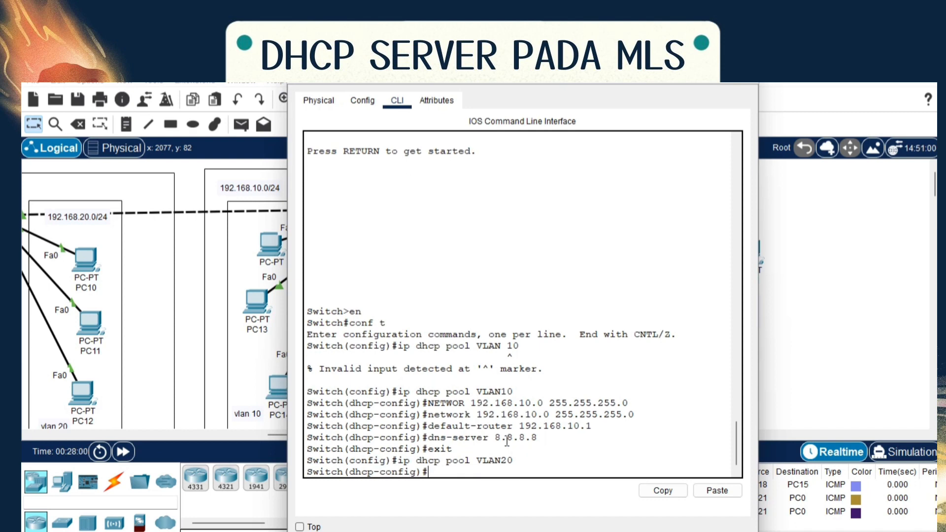
Set the VLAN20 DHCP pool's network to 192.168.20.0 with mask 255.255.255.0, adapting the earlier network command
key("Up")
key("Up")
key("Up")
key("Up")
key("Up")
key("Up")
key("Down")
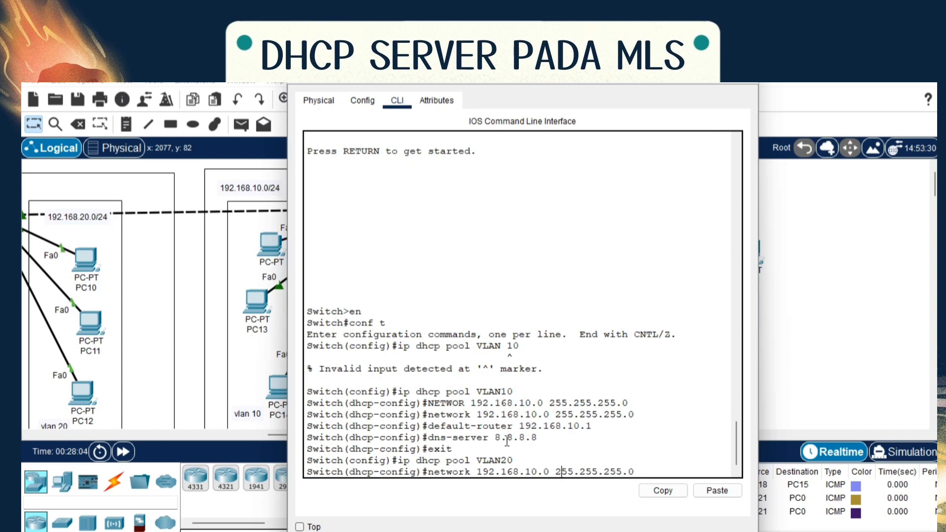
key("Left")
key("Left")
key("Left")
key("Left")
key("Left")
key("Left")
key("Left")
key("Left")
key("Left")
key("Left")
key("Left")
key("Left")
key("Left")
key("Left")
key("Left")
key("Left")
key("Left")
key("BackSpace")
type("2")
key("Return")
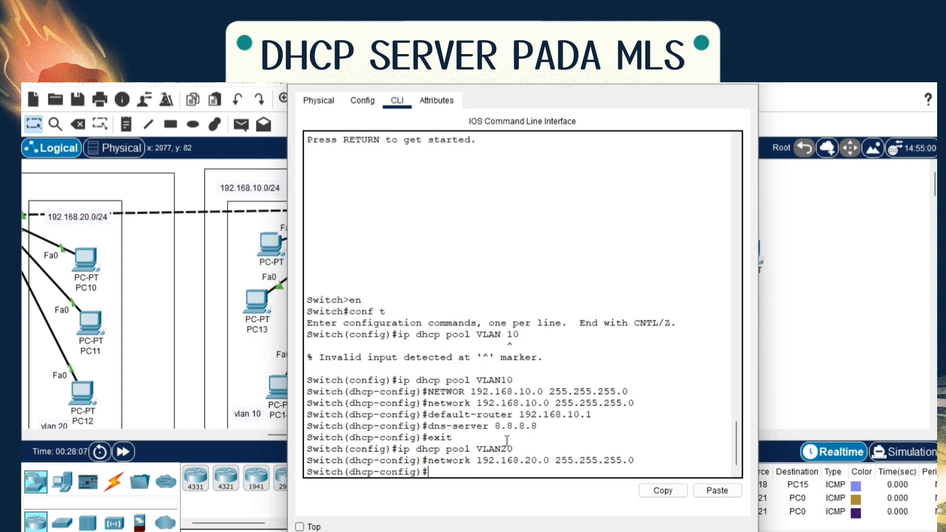
Set the VLAN20 DHCP pool's default-router to 192.168.20.1, adapting the earlier default-router command
key("Up")
key("Up")
key("Up")
key("Up")
key("Up")
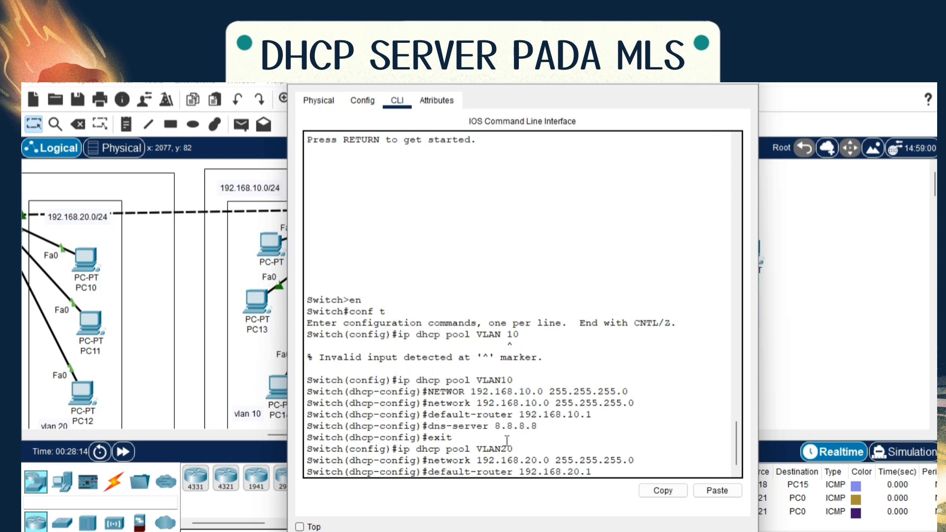
key("Return")
Set the VLAN20 DHCP pool's dns-server to 8.8.8.8 and exit the pool
key("Up")
key("Up")
key("Up")
key("Up")
key("Up")
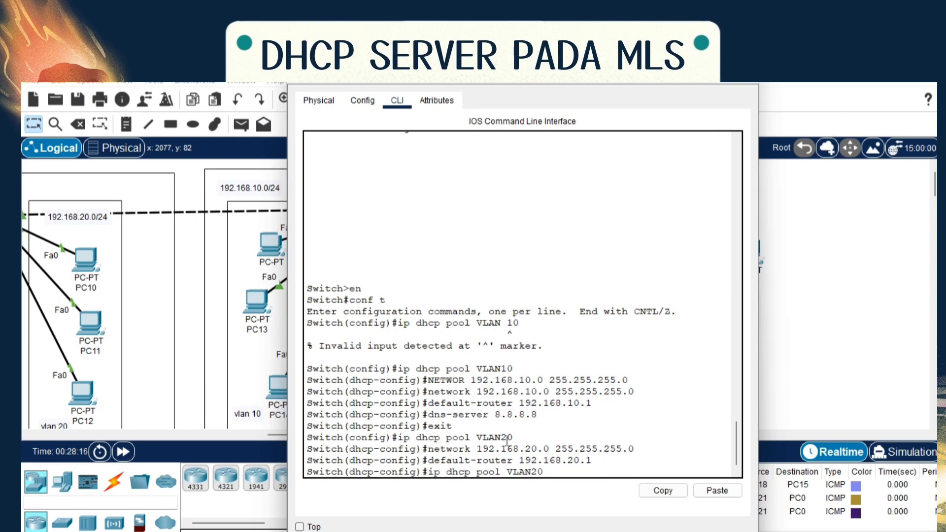
key("Return")
key("Up")
key("Up")
key("Down")
key("Down")
type("exit")
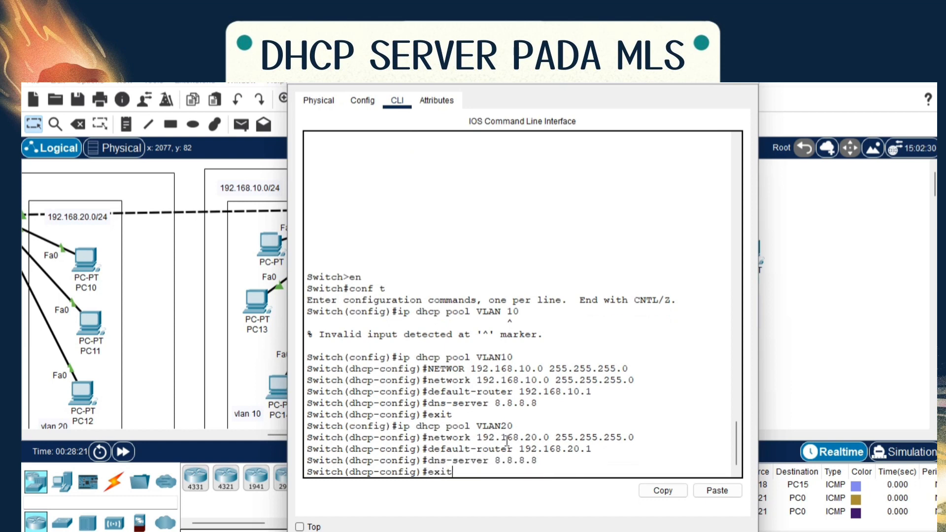
key("Return")
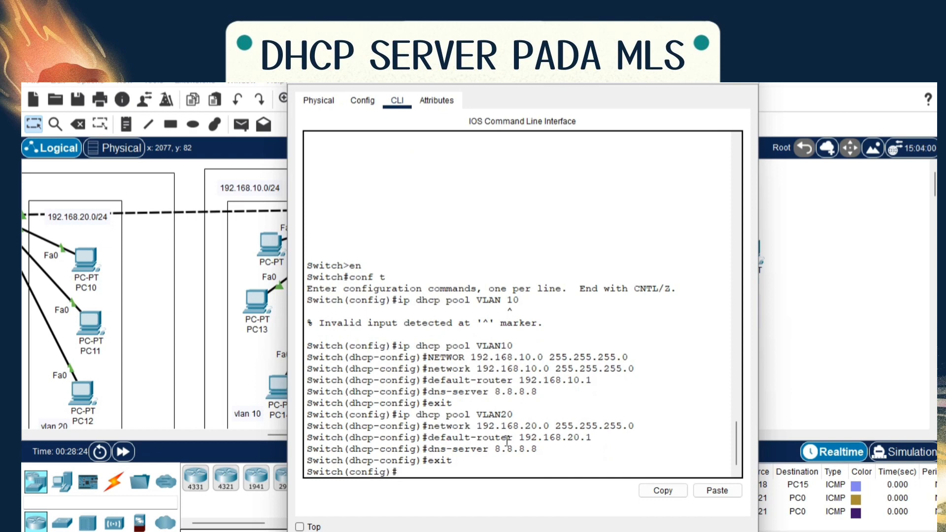
Create a third DHCP pool with ip dhcp pool VLAN1, adapting the earlier pool command
key("Up")
key("Up")
key("Up")
key("Down")
key("Down")
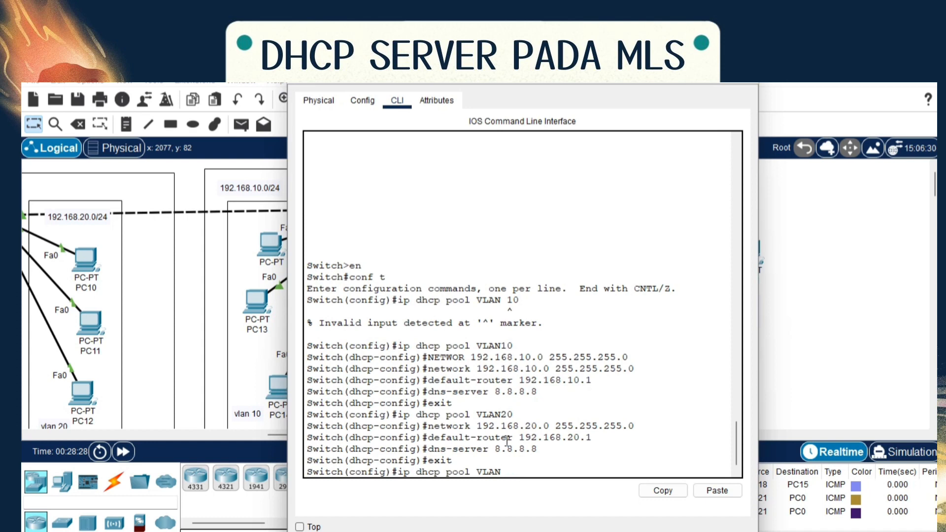
key("Return")
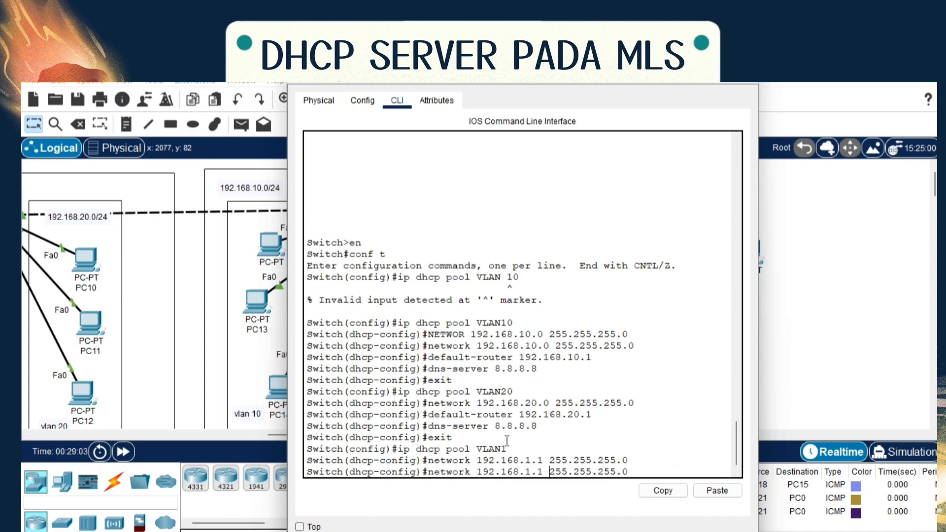
Correct the VLAN1 DHCP pool's network to 192.168.1.0 with mask 255.255.255.0
key("BackSpace")
type("0")
key("Return")
Set the VLAN1 DHCP pool's default-router to 192.168.1.1, adapting the earlier network command
key("Up")
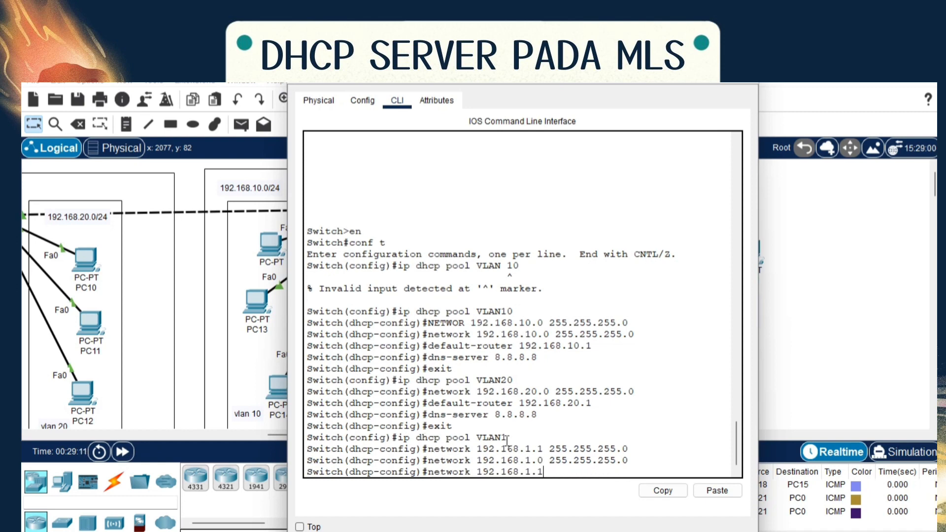
key("Delete")
key("BackSpace")
key("BackSpace")
key("BackSpace")
key("BackSpace")
key("BackSpace")
key("BackSpace")
type("defa")
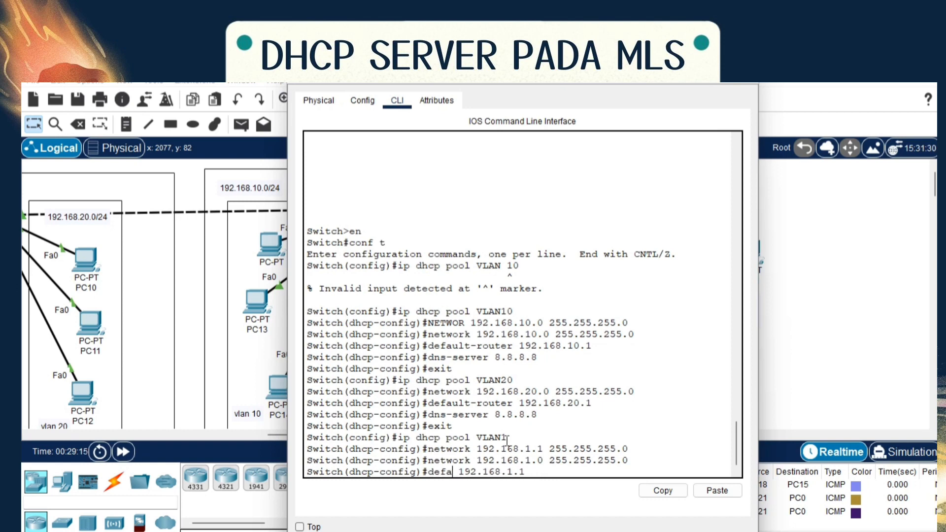
type("ut")
key("BackSpace")
type("lt-r")
type("outer")
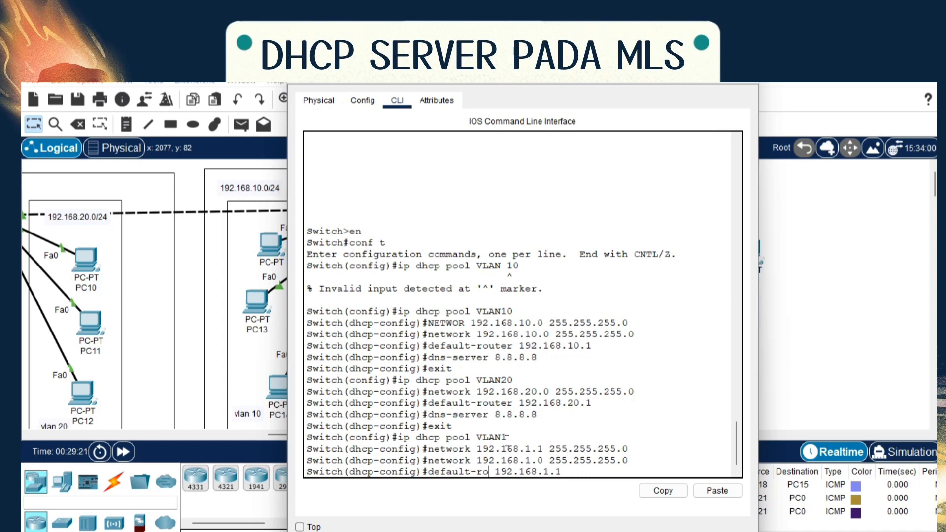
key("Return")
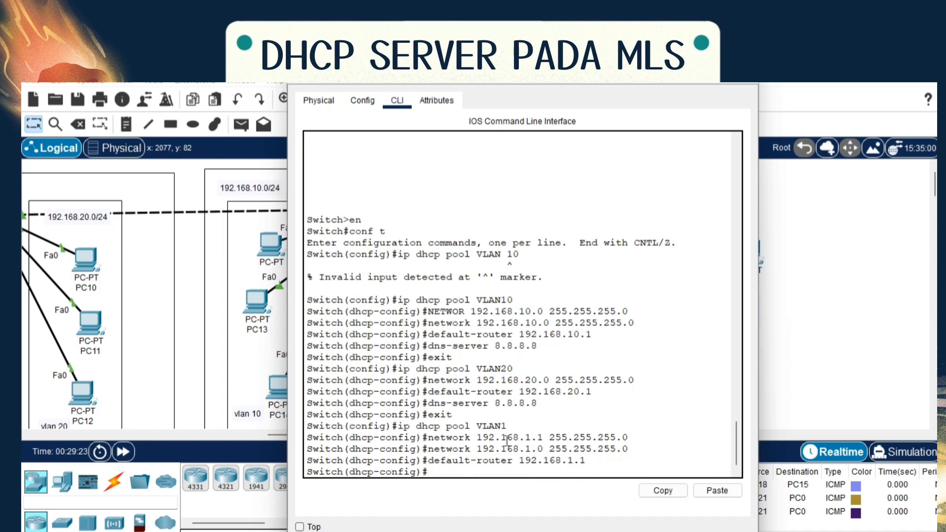
Set the VLAN1 DHCP pool's dns-server to 8.8.8.8 and exit the pool
type("dns-server 8.8.8.8")
key("Return")
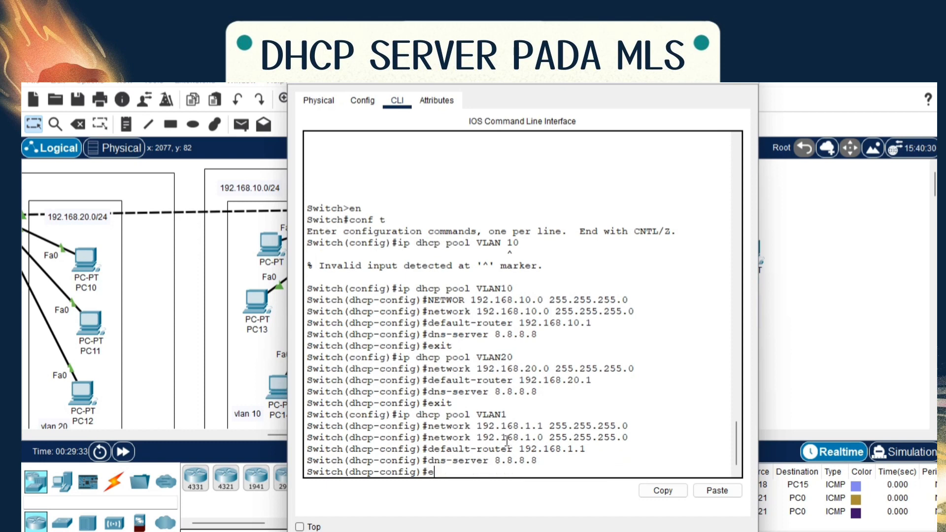
key("Return")
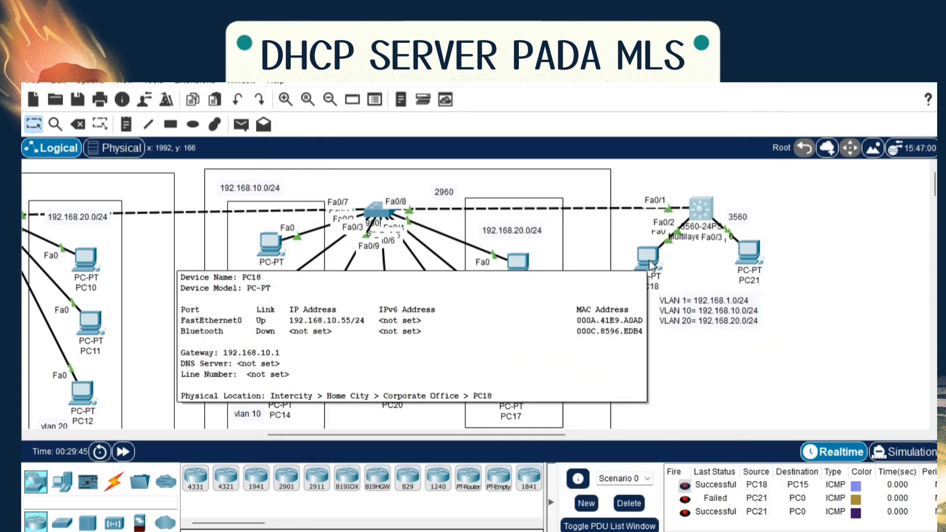
Switch the IPv4 configuration of a PC attached to the 3560 switch from static to DHCP and close its window
left_click(648, 260)
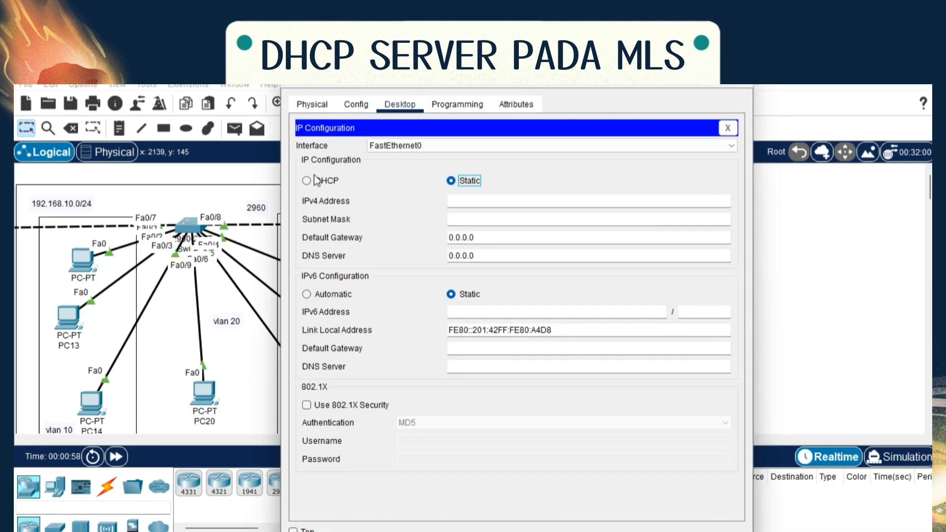
left_click(308, 181)
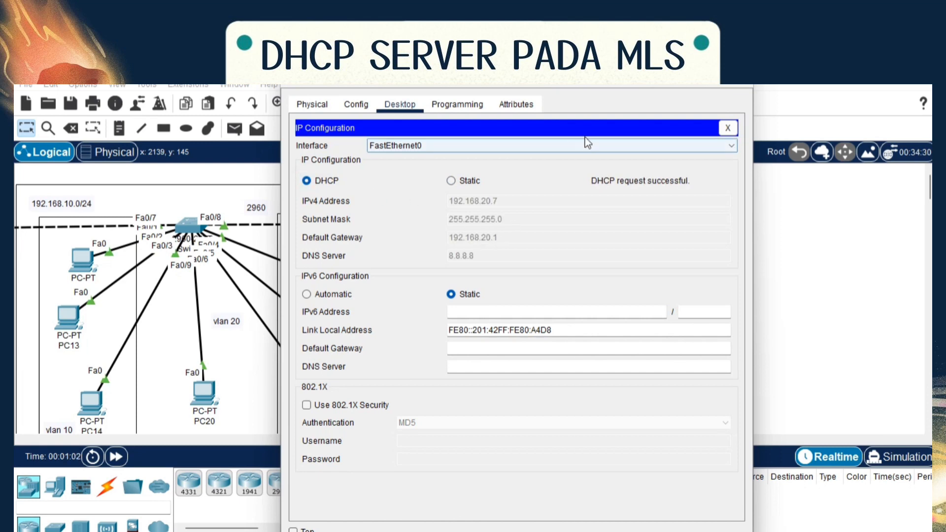
left_click(744, 93)
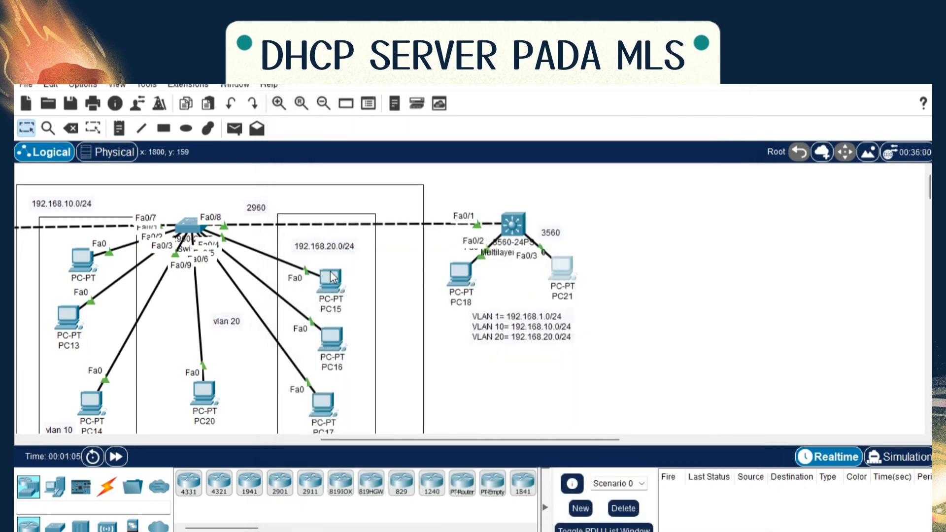
Open PC15's IP configuration and request its address again by switching to Static and back to DHCP
left_click(332, 276)
left_click(399, 105)
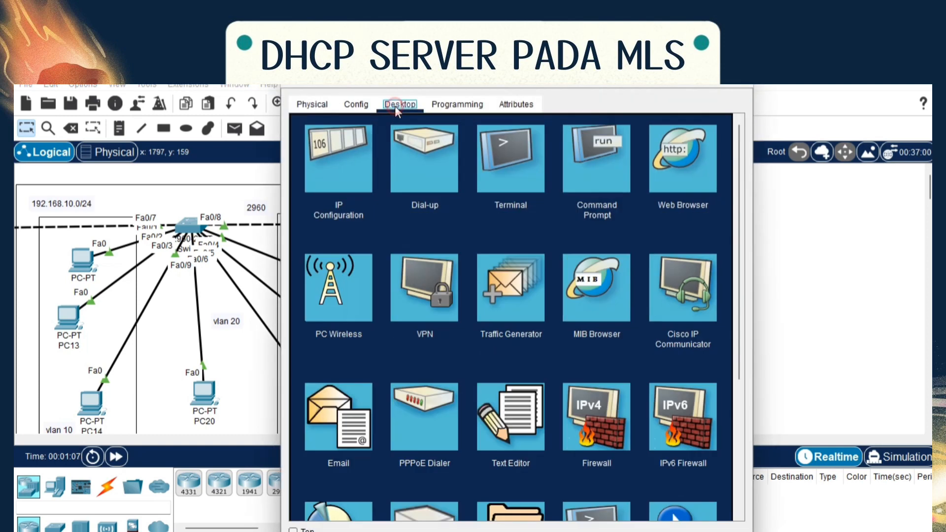
left_click(360, 151)
left_click(466, 182)
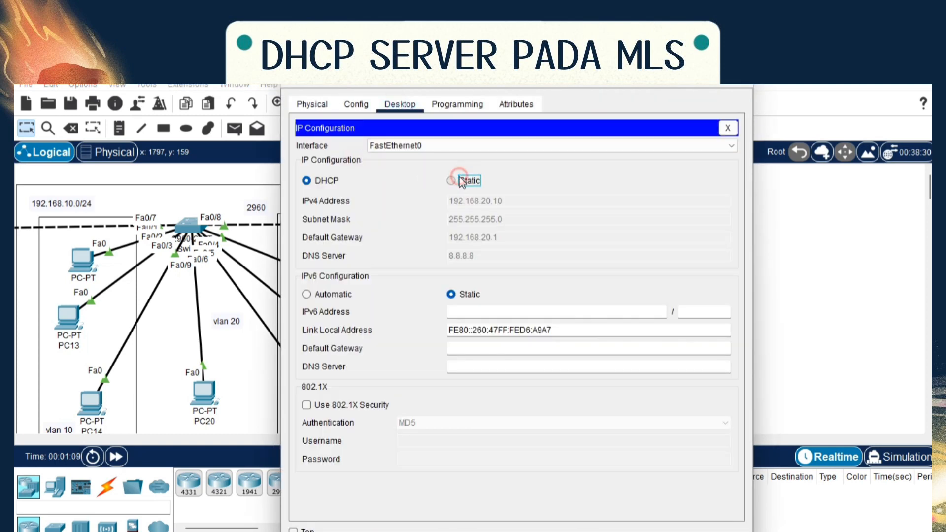
left_click(307, 181)
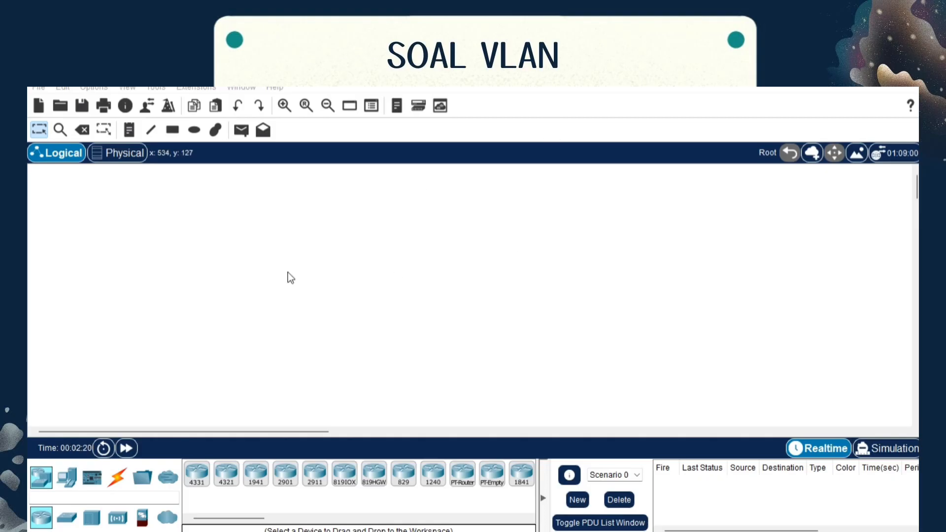
Place three 2960 switches in a row across the empty workspace
left_click(68, 524)
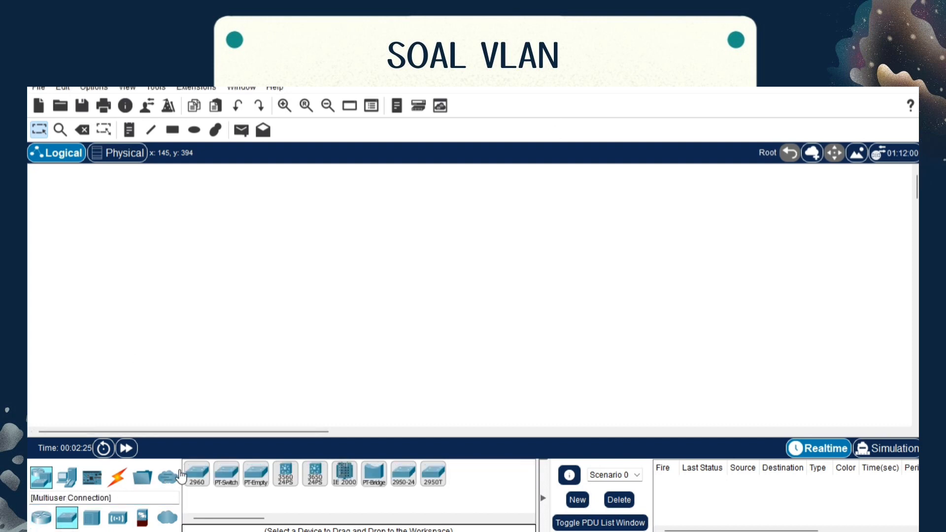
left_click(205, 480)
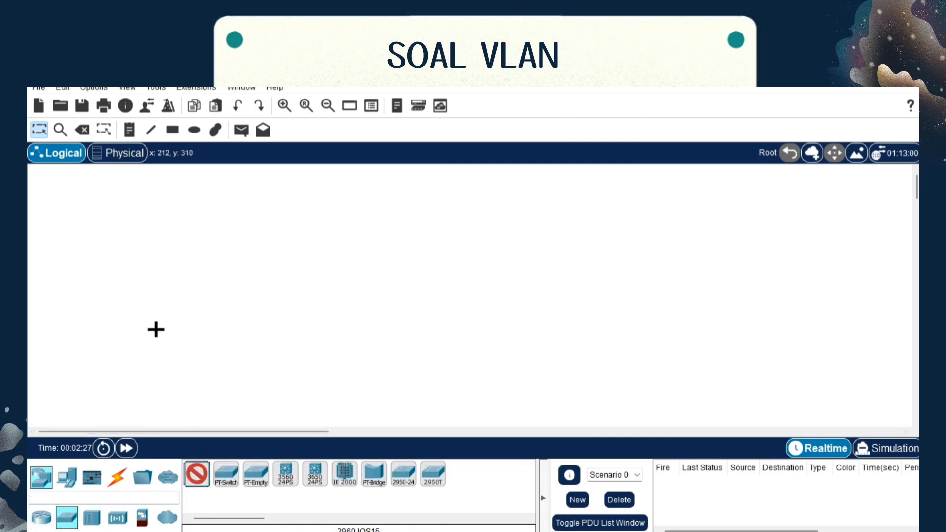
left_click(212, 279)
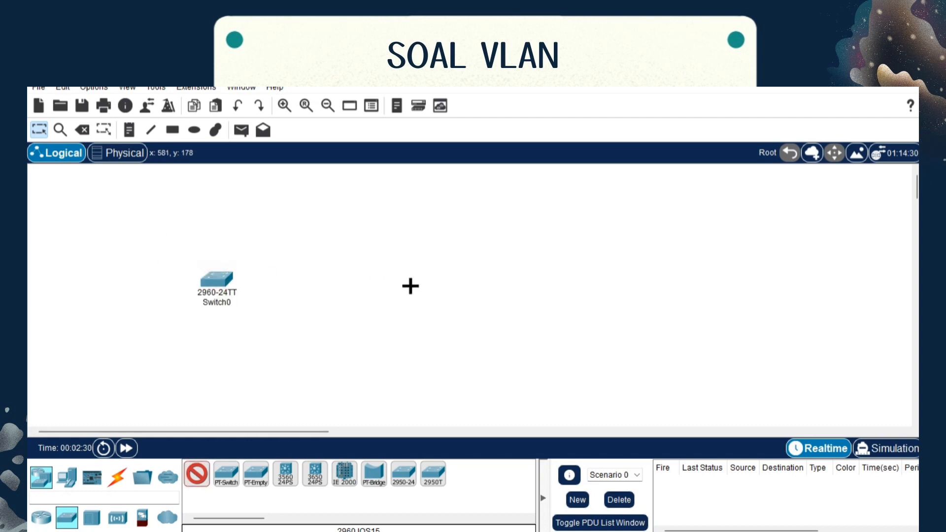
left_click(411, 284)
left_click(619, 275)
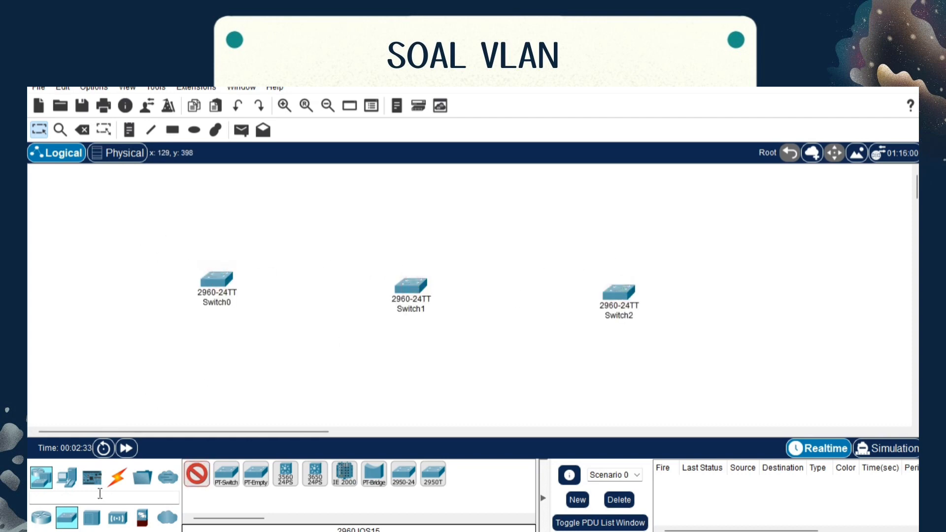
Place an ISR4331 router above the middle switch
left_click(40, 523)
left_click(196, 473)
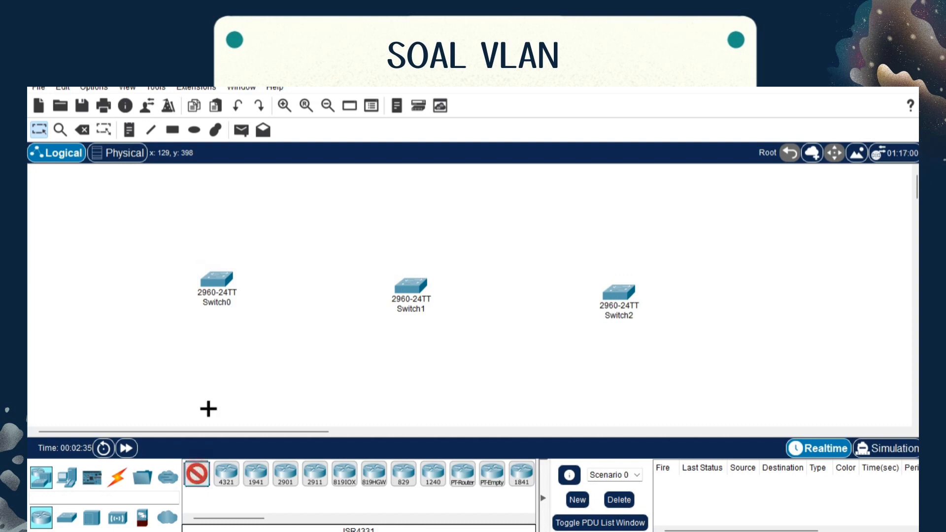
left_click(417, 182)
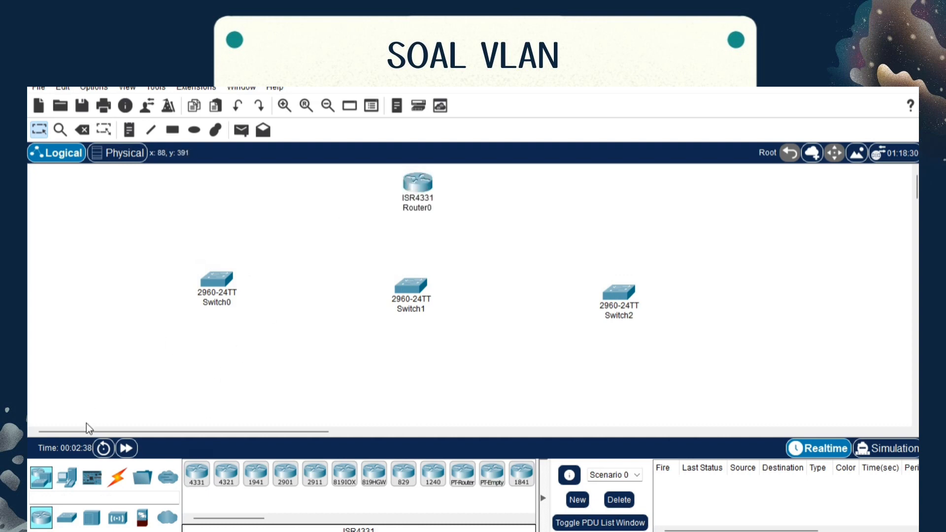
Place six PCs in pairs around Switch0: one pair beside it and two pairs in the row below
left_click(74, 478)
left_click(196, 473)
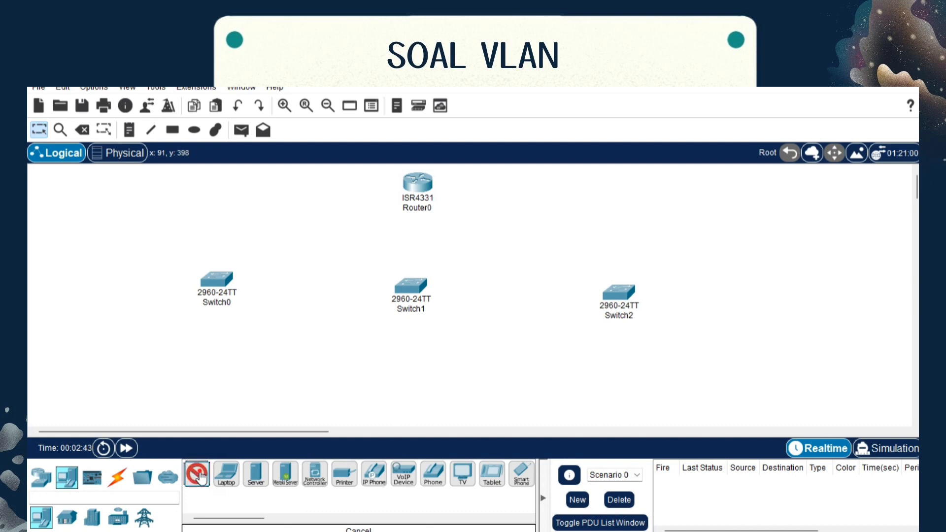
left_click(70, 289)
left_click(90, 292)
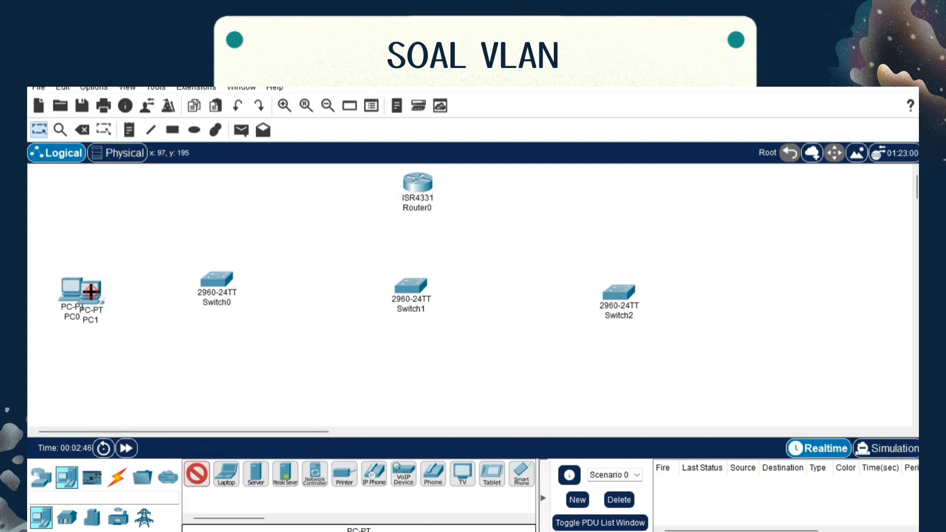
left_click(72, 361)
left_click(89, 365)
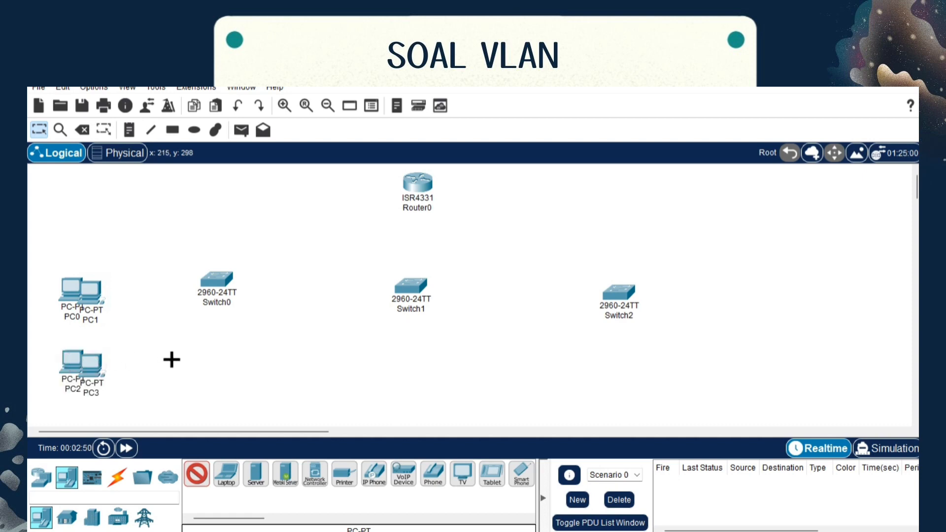
left_click(172, 363)
left_click(195, 367)
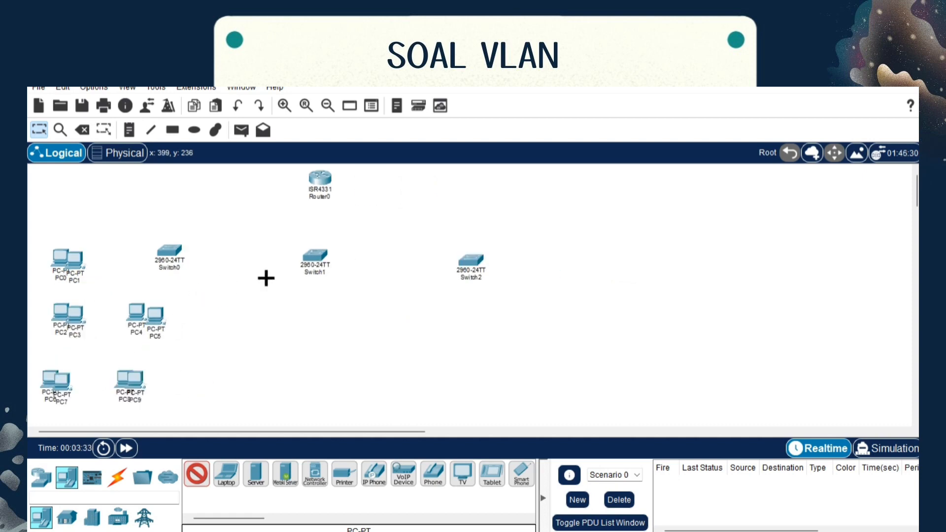
Place four PCs below Switch1 as two pairs, one above the other
left_click(274, 314)
left_click(285, 315)
left_click(283, 370)
left_click(304, 369)
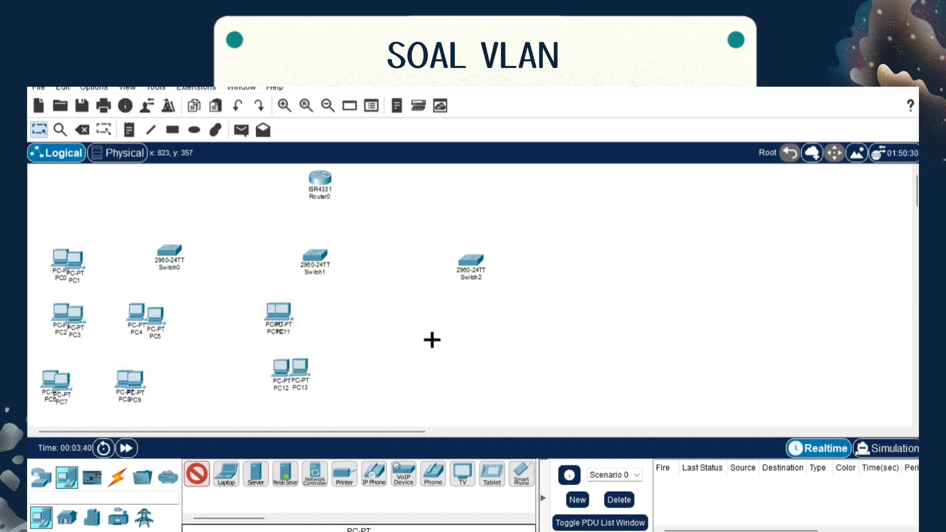
Place ten PCs in pairs around Switch2, one pair beside it and four pairs below, and finish placing PCs
left_click(567, 257)
left_click(592, 258)
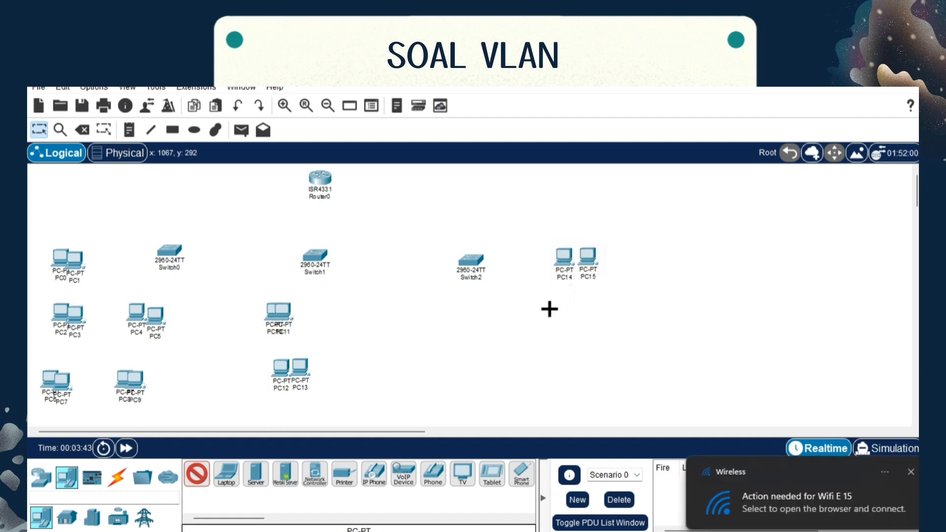
left_click(494, 321)
left_click(507, 323)
left_click(563, 320)
left_click(581, 322)
left_click(502, 380)
left_click(518, 380)
left_click(566, 381)
left_click(580, 382)
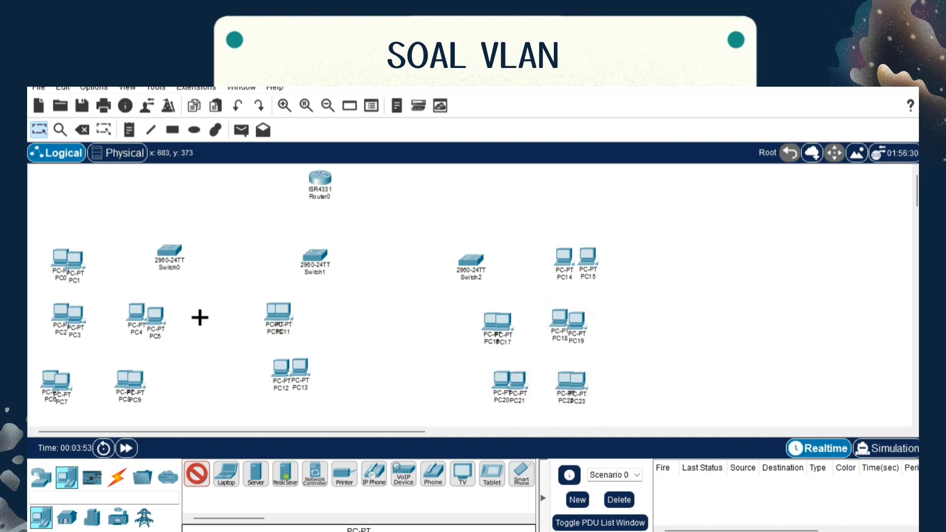
left_click(197, 475)
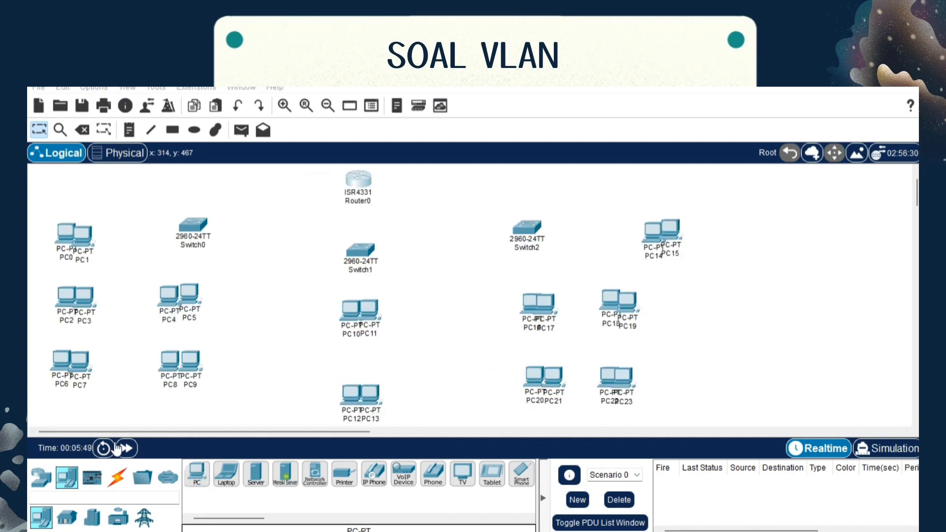
Connect Switch1 to Router0, Switch0 and Switch2 using the automatically chosen connection type
left_click(117, 476)
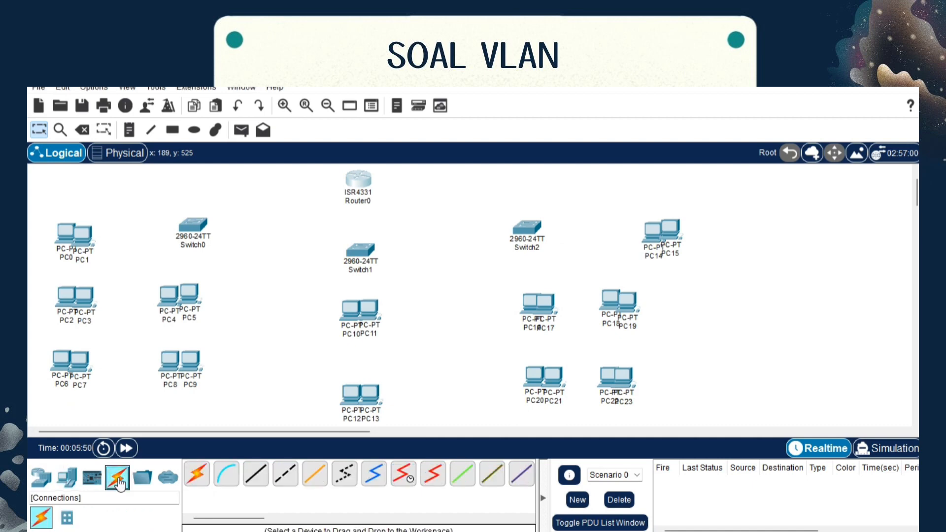
left_click(193, 481)
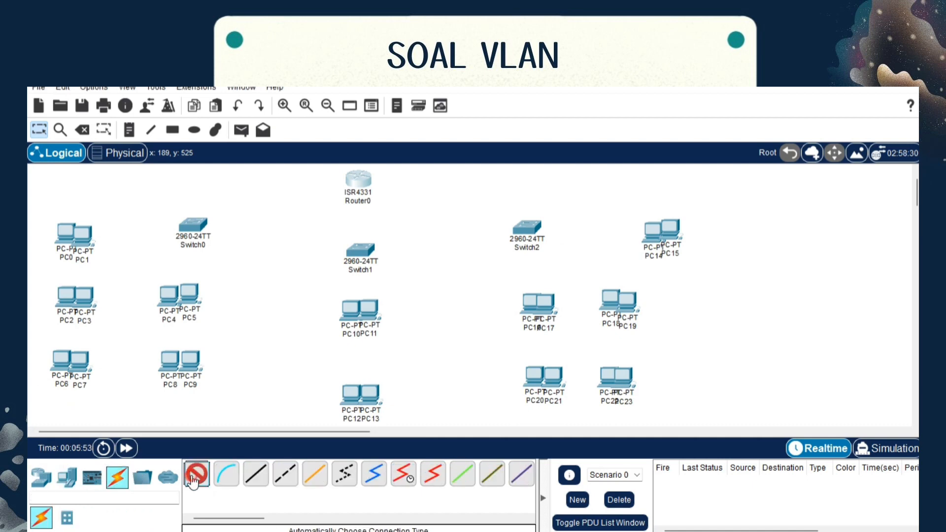
left_click(360, 252)
left_click(359, 180)
left_click(192, 225)
left_click(357, 250)
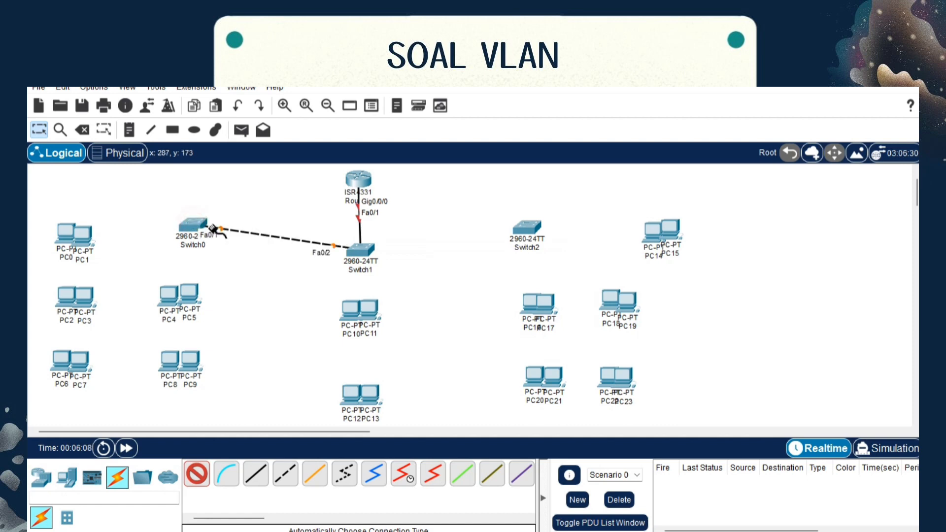
left_click(364, 253)
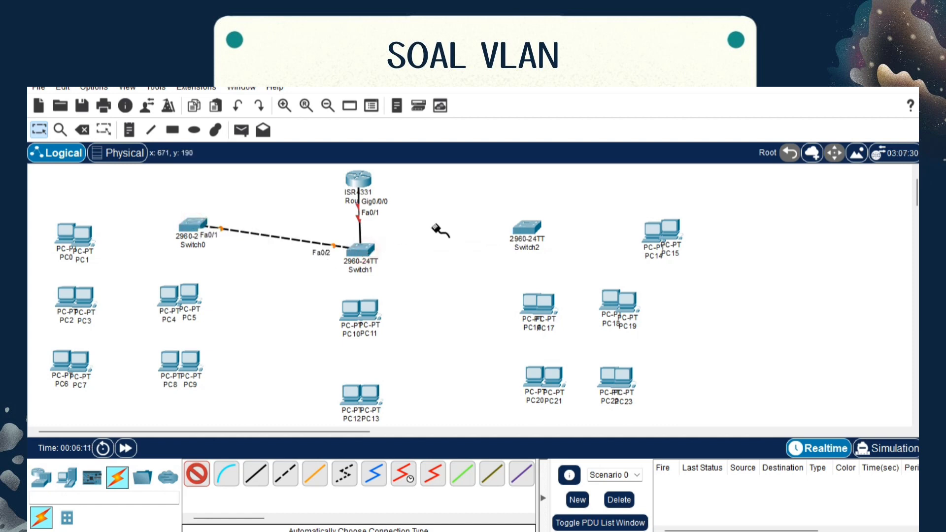
left_click(533, 232)
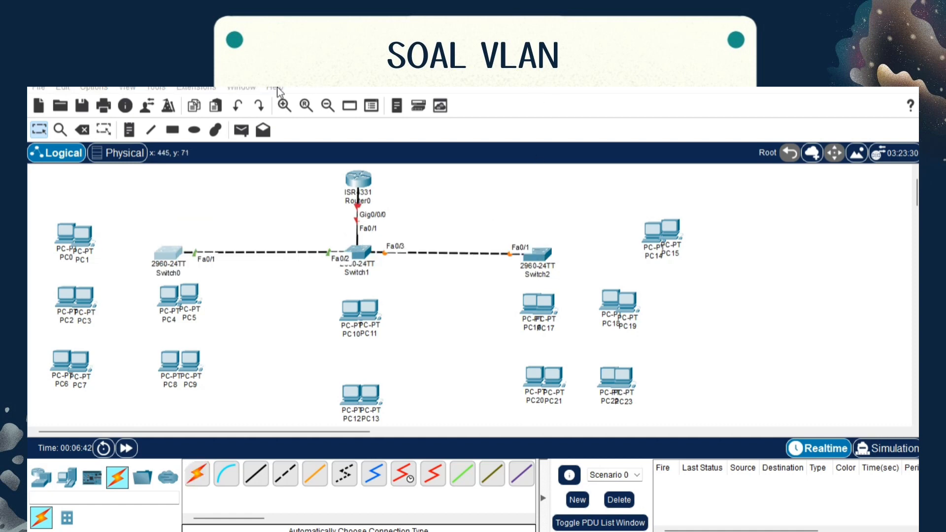
Draw three unfilled outline rectangles enclosing PC0–PC1, PC2–PC5 and PC6–PC9
left_click(172, 130)
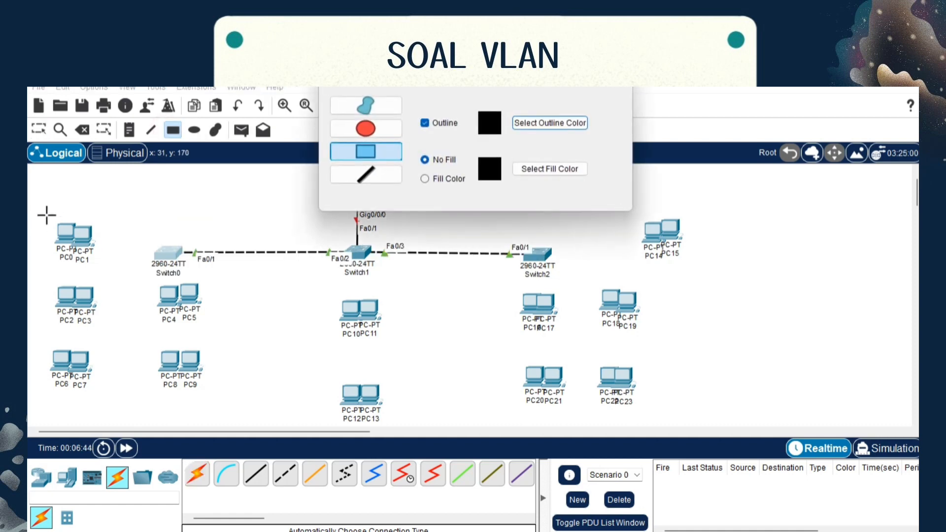
left_click_drag(42, 207, 119, 268)
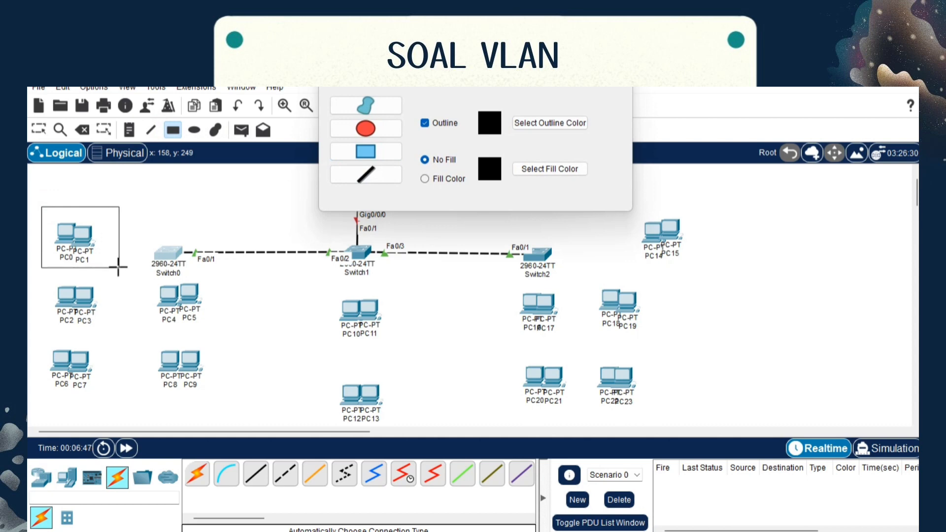
left_click_drag(37, 279, 208, 337)
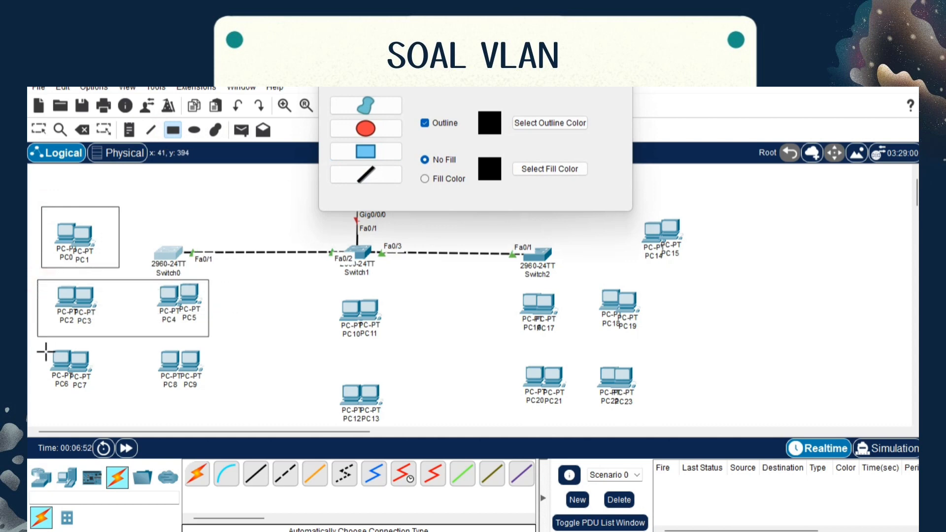
left_click_drag(38, 350, 211, 407)
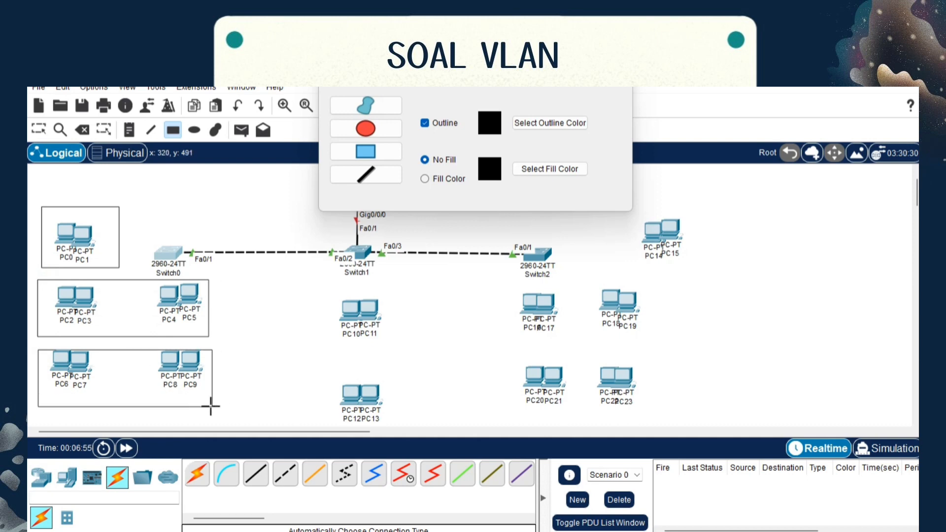
Draw outline rectangles enclosing PC10–PC11, PC12–PC13, PC14–PC15, PC16–PC19 and PC20–PC23
mouse_move(323, 283)
left_mouse_down()
mouse_move(382, 350)
mouse_move(408, 347)
left_mouse_up()
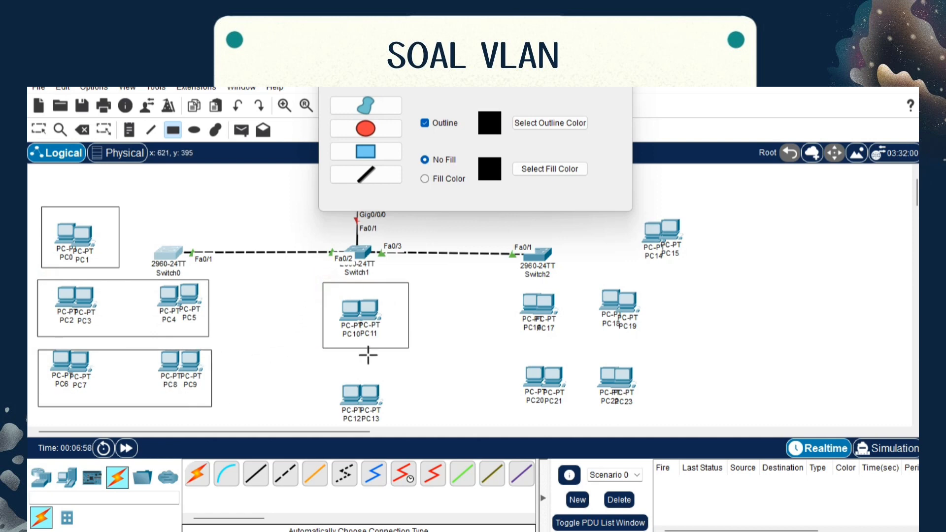
left_click_drag(327, 373, 412, 425)
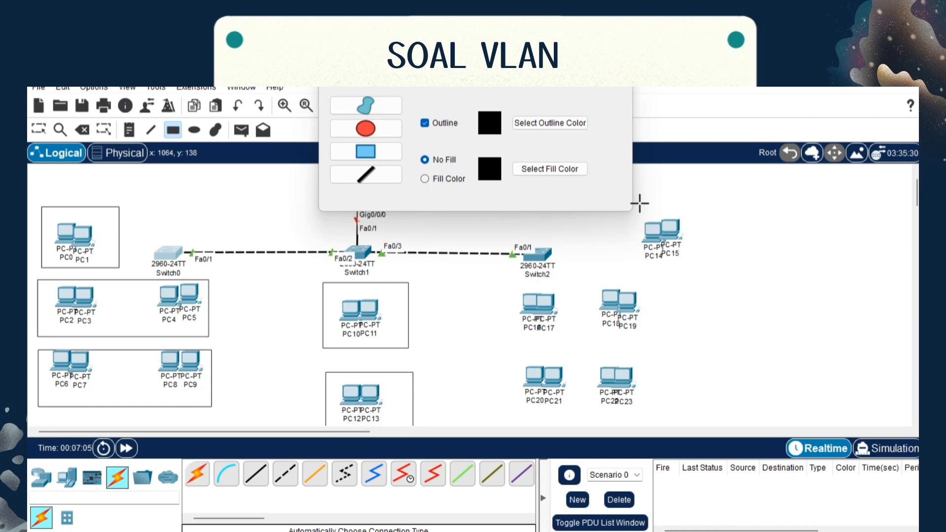
mouse_move(613, 223)
left_mouse_down()
mouse_move(696, 265)
mouse_move(653, 219)
mouse_move(628, 222)
left_mouse_up()
left_click_drag(703, 213, 620, 267)
left_click_drag(499, 285, 665, 348)
left_click_drag(501, 360, 667, 419)
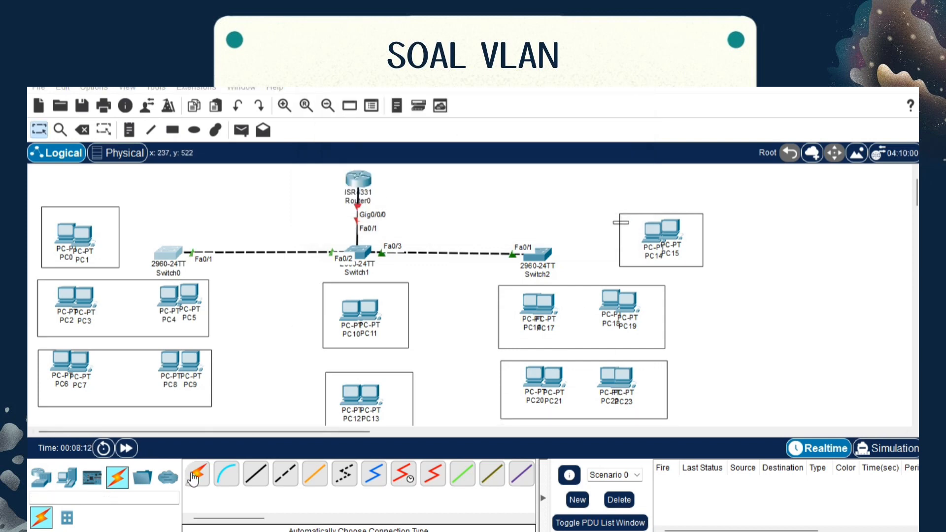
Connect PC1 and PC0 to Switch0 and PC23 to Switch2 using the automatically chosen connection type
left_click(194, 476)
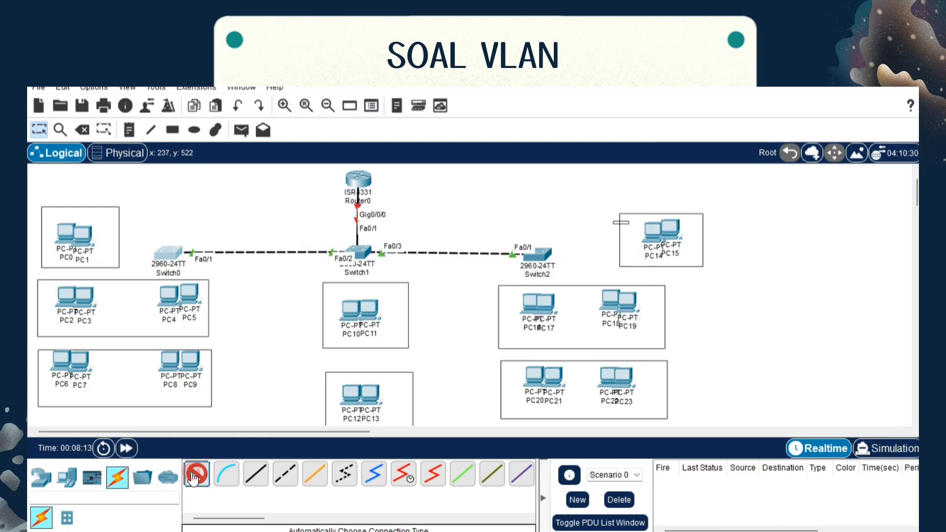
left_click(87, 240)
left_click(168, 253)
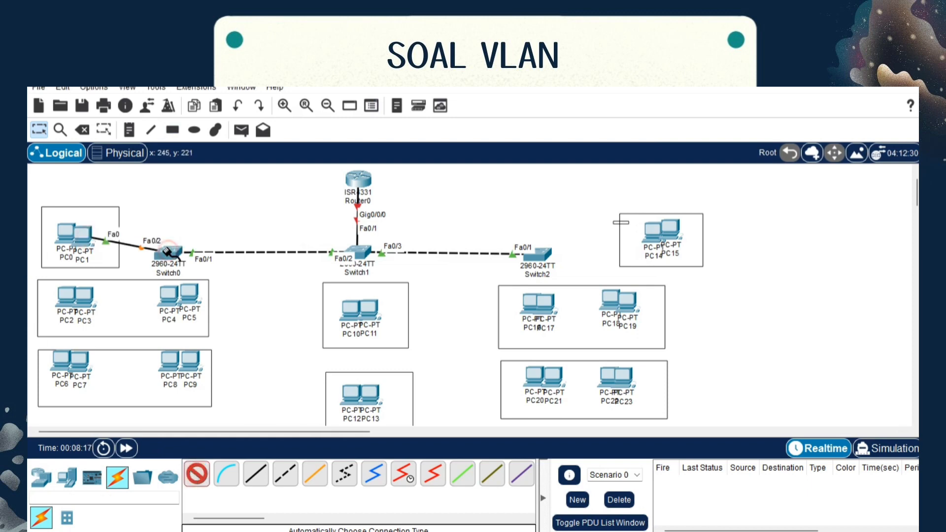
left_click(61, 232)
left_click(168, 253)
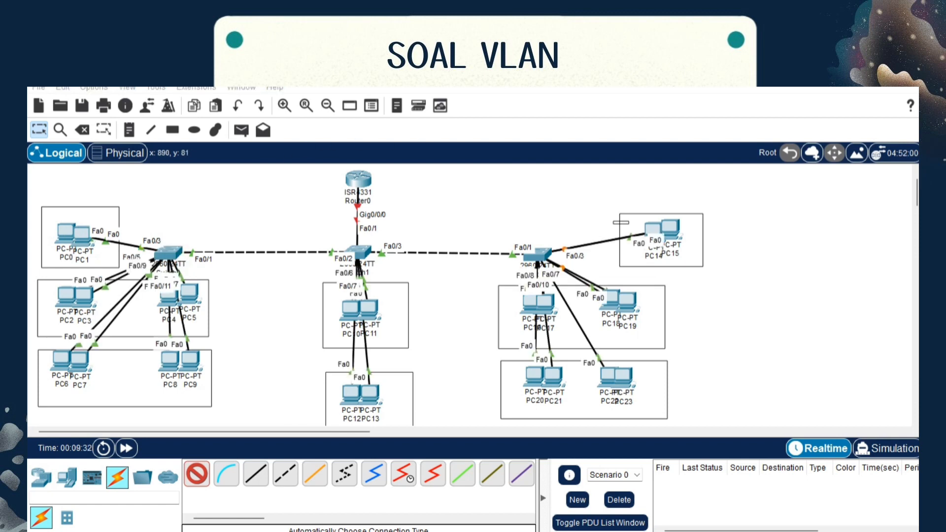
left_click(621, 370)
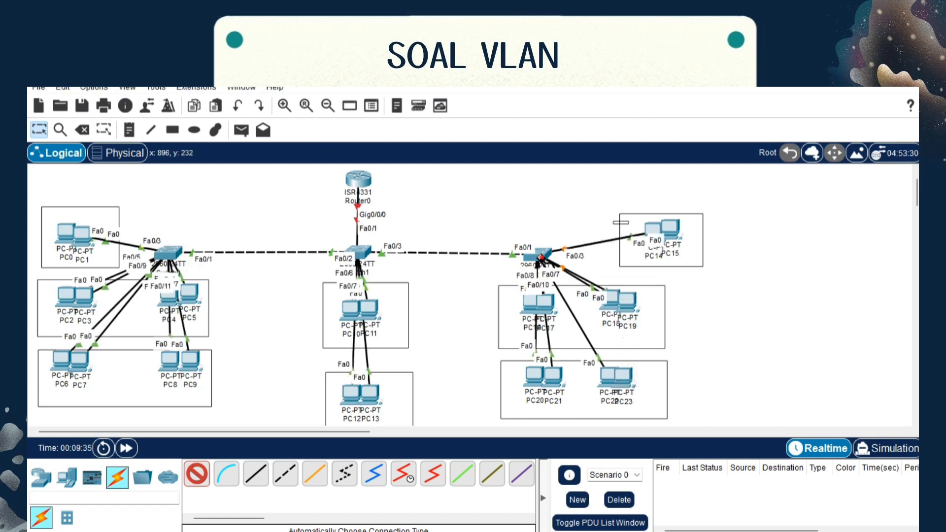
left_click(544, 256)
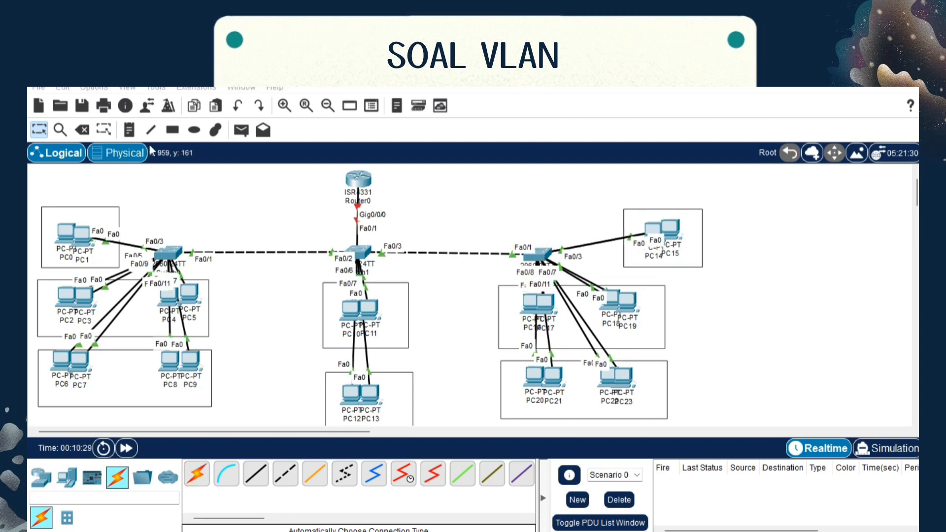
Add the notes VLAN 10, VLAN 20 and VLAN 30 beside the three PC groups around Switch0
left_click(128, 130)
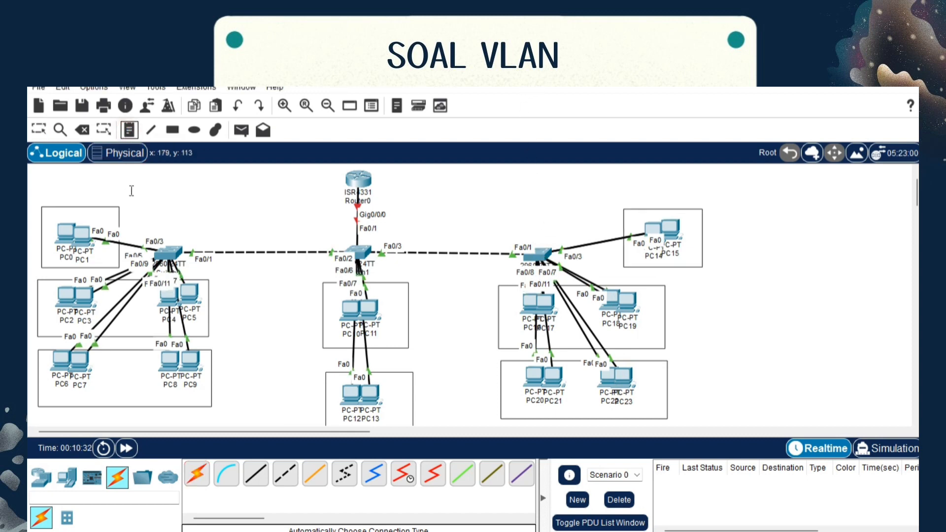
left_click(69, 197)
type("VLAN 10")
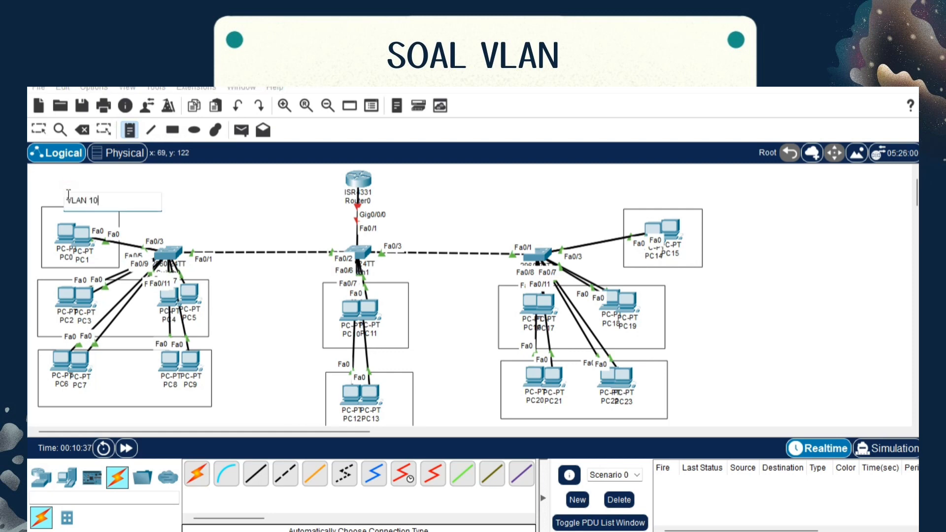
left_click(230, 307)
type("VLAN 20")
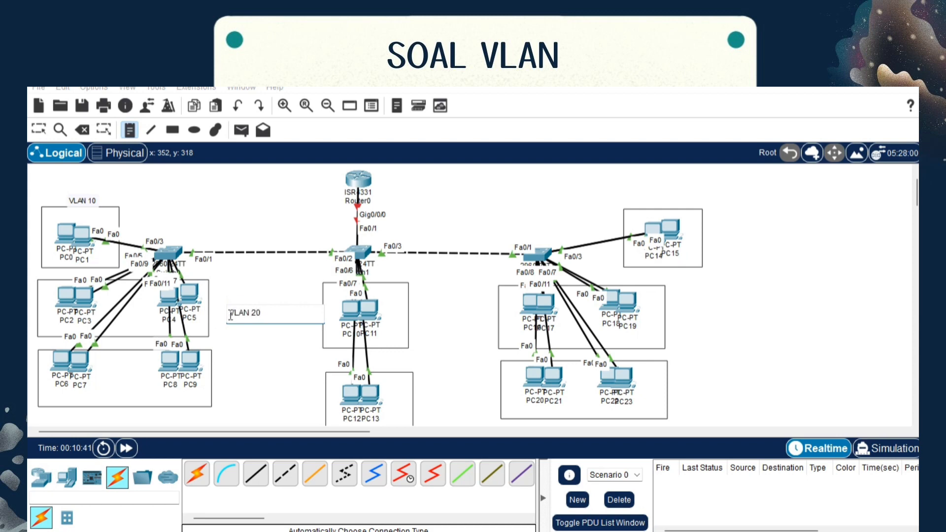
left_click(225, 391)
type("V")
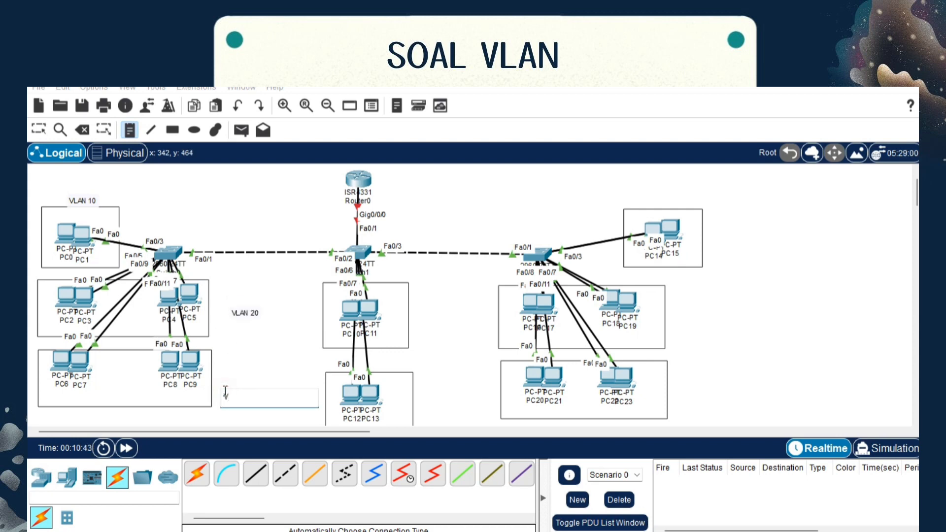
type("LAN 30")
Label the three PC groups around Switch2 with the notes VLAN 10, VLAN 20 and VLAN 30
left_click(715, 231)
type("V")
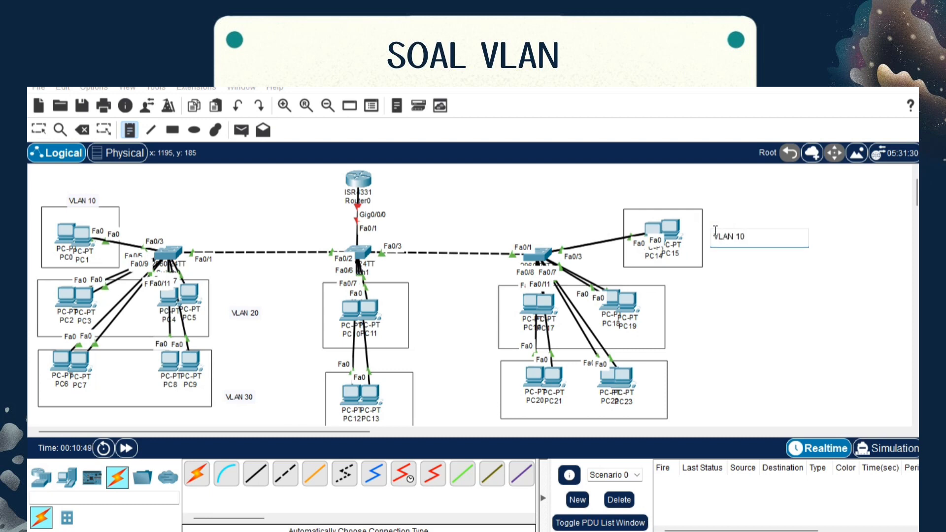
left_click(693, 327)
type("VLAN 20")
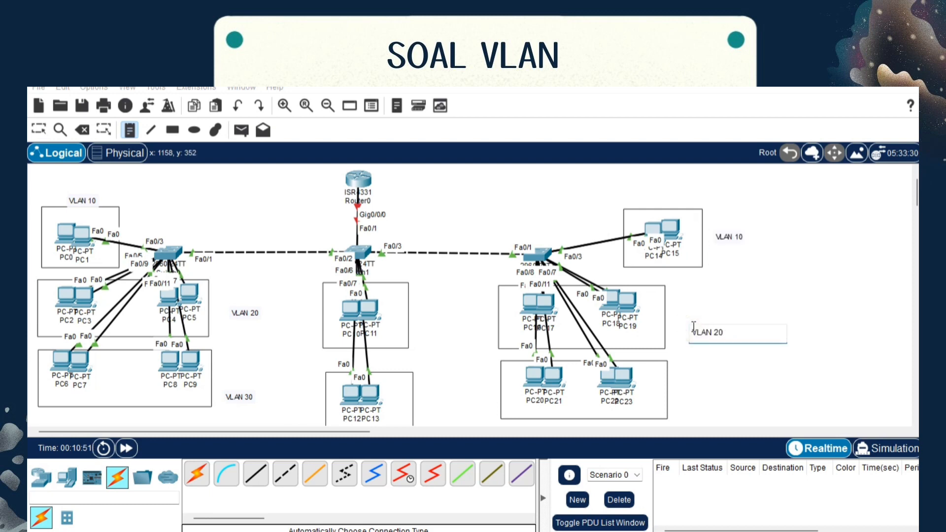
left_click(688, 387)
type("VLAN 30")
Add the note VLAN 40 beside the PC10–PC11 group and VLAN 50 beside the PC12–PC13 group
left_click(417, 309)
type("VLAN 4")
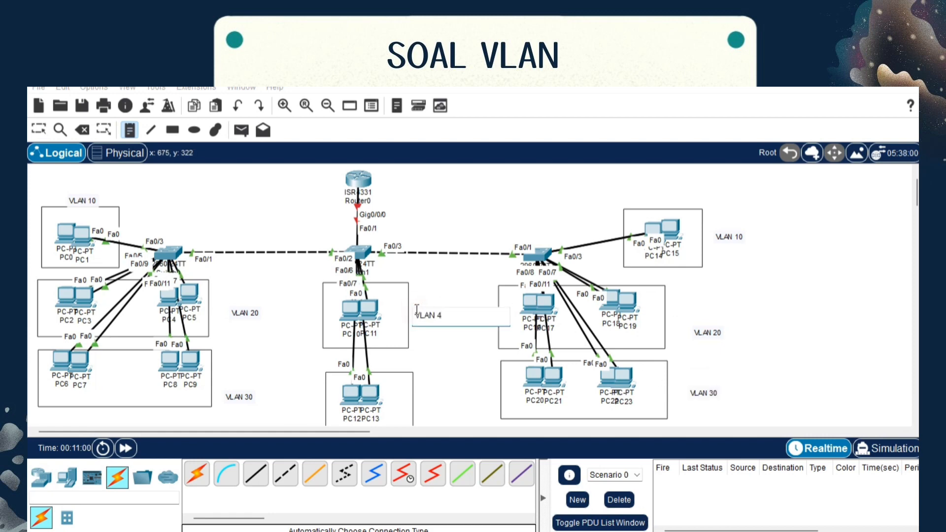
left_click(422, 403)
type("VK")
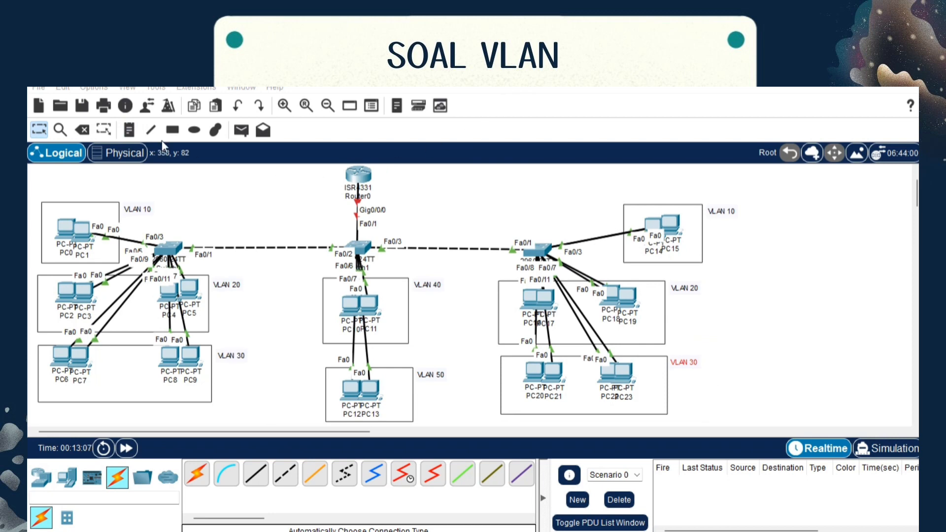
Place a note beside Router0 listing VLAN 10= 10.10.10.0/24 and VLAN 20= 20.20.20.0/24
left_click(131, 132)
left_click(414, 183)
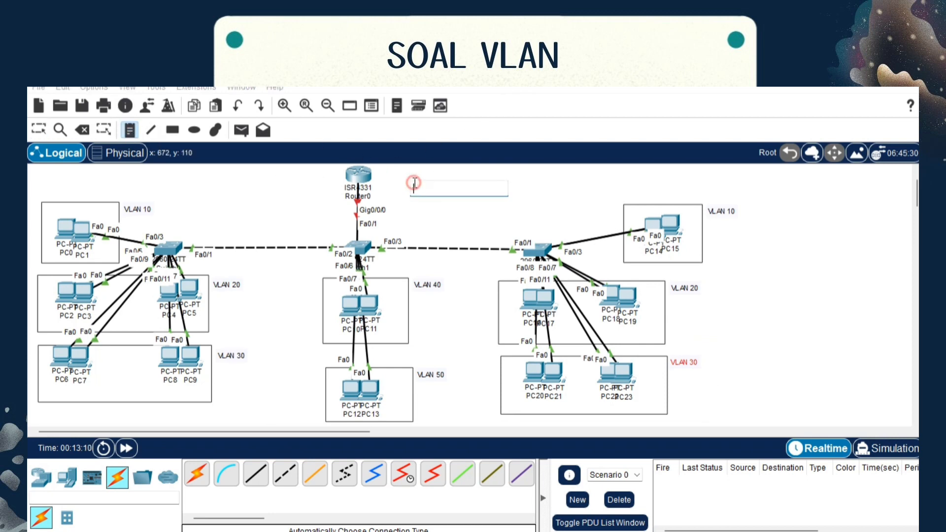
type("VLAN 10= 10.10.10.0")
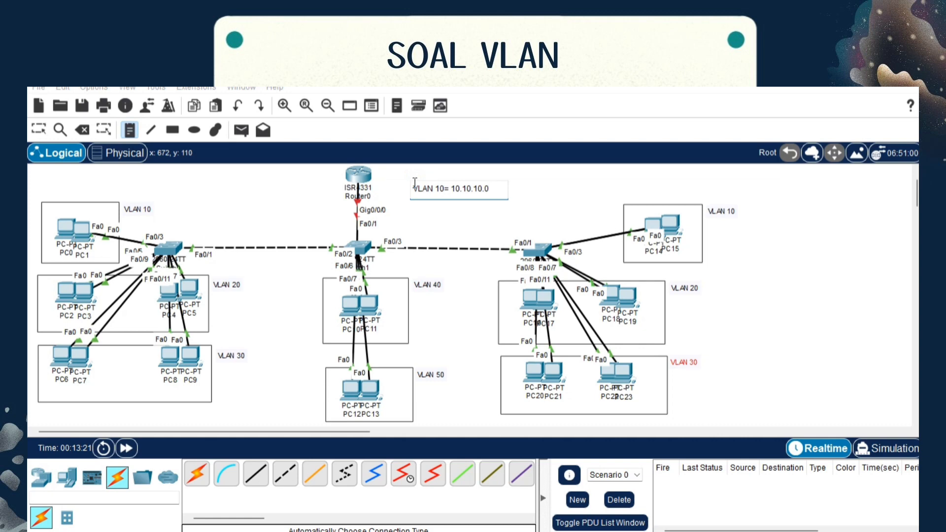
type("/24")
key("Return")
type("VLAN 30=")
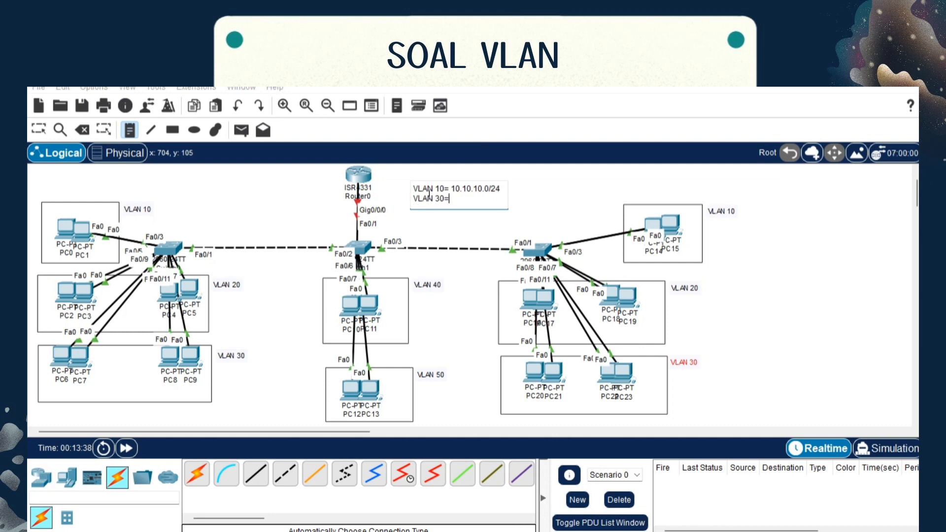
key("BackSpace")
key("BackSpace")
key("BackSpace")
type("20= 20.20.20.0/24")
Extend the addressing note with VLAN 30 as 30.30.30.0/24, VLAN 40 as 40.40.40.0/24 and VLAN 50 as 50.50.50.0/24
key("Return")
type("VLAN 30 ")
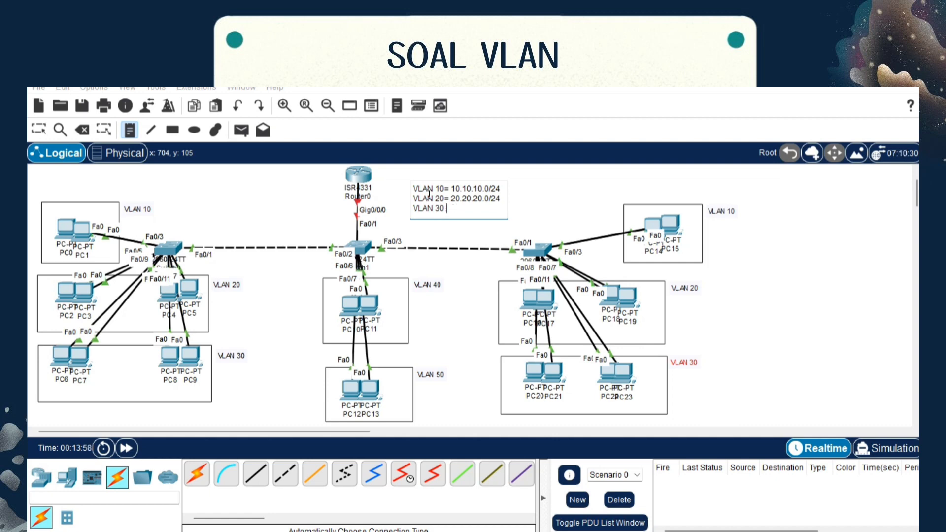
type("=30.30.30.0/24")
key("Return")
type("VLAN 40=")
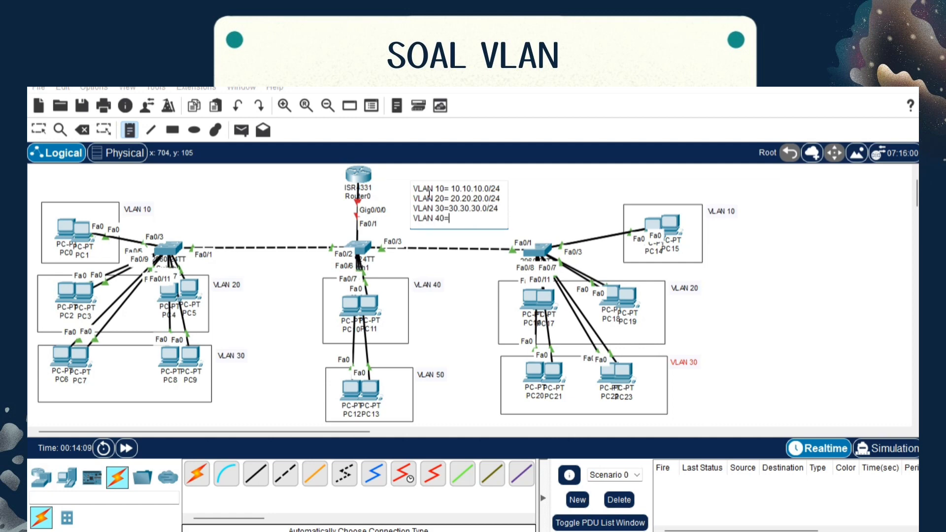
type(" 40.40.40.0/24")
key("Return")
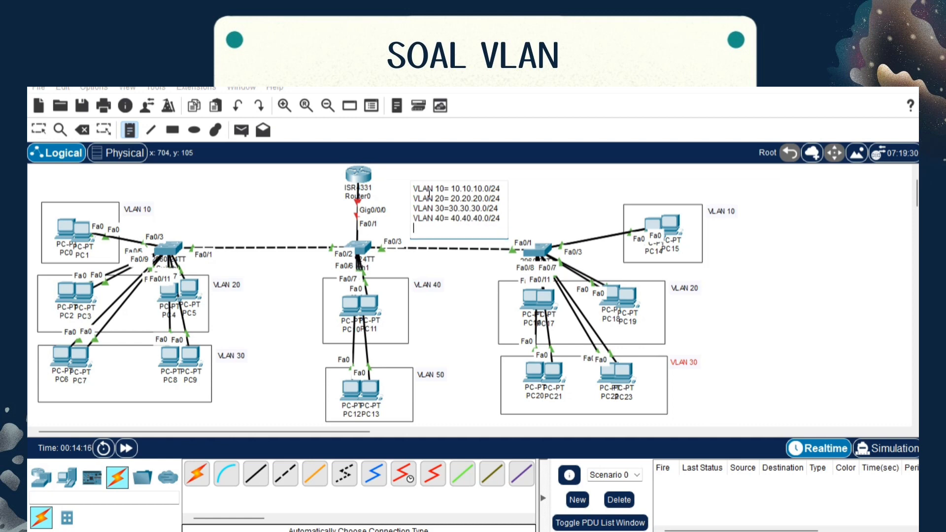
type("VLAN 50= 50.50.50")
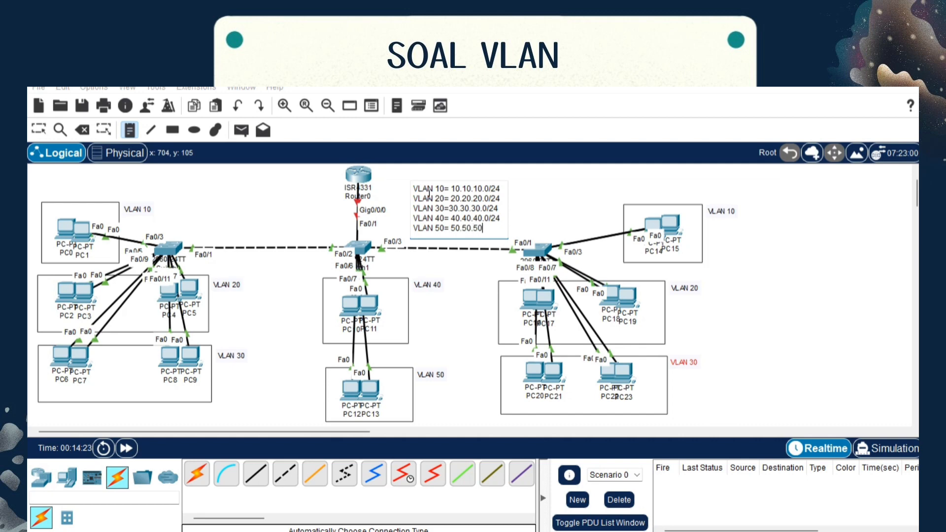
type(".50.50")
key("BackSpace")
key("BackSpace")
type("0/24")
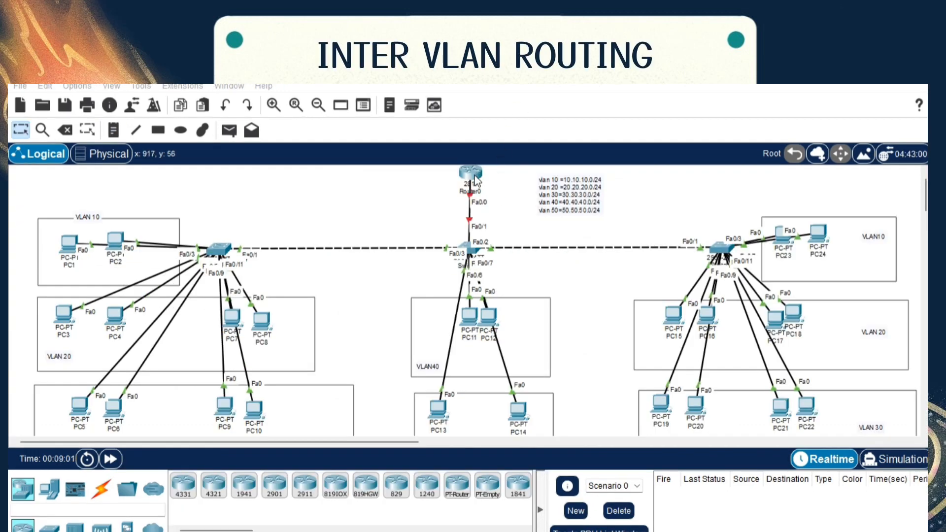
Open Router0's command line and enter global configuration mode with en and conf t
left_click(475, 179)
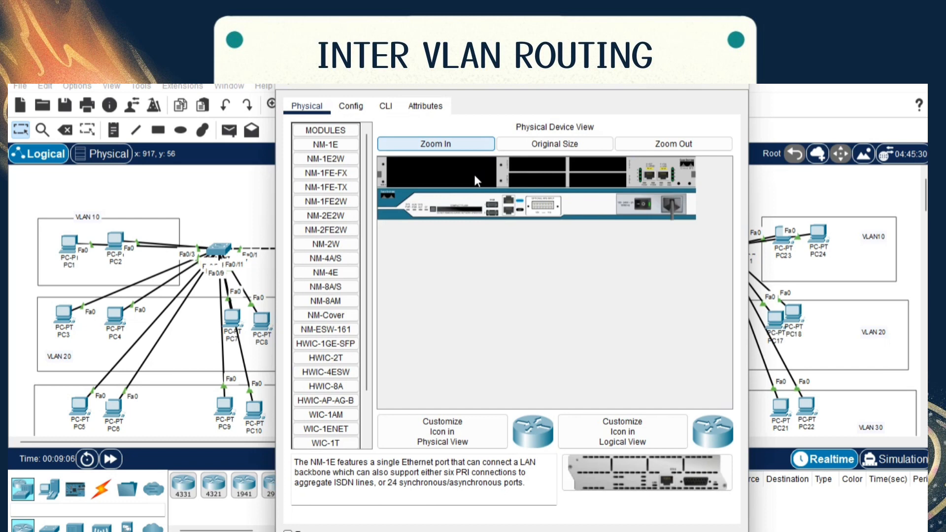
left_click(393, 108)
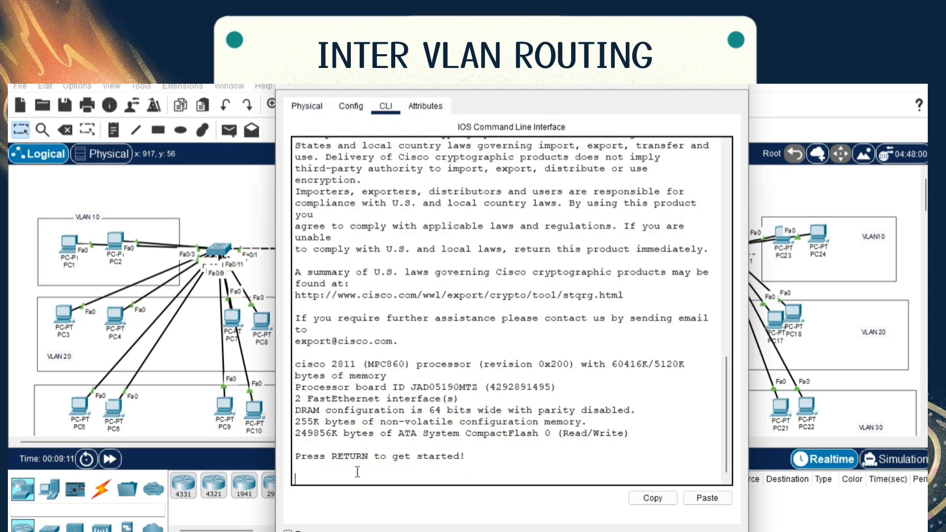
key("Return")
type("en")
key("Return")
type("conf t")
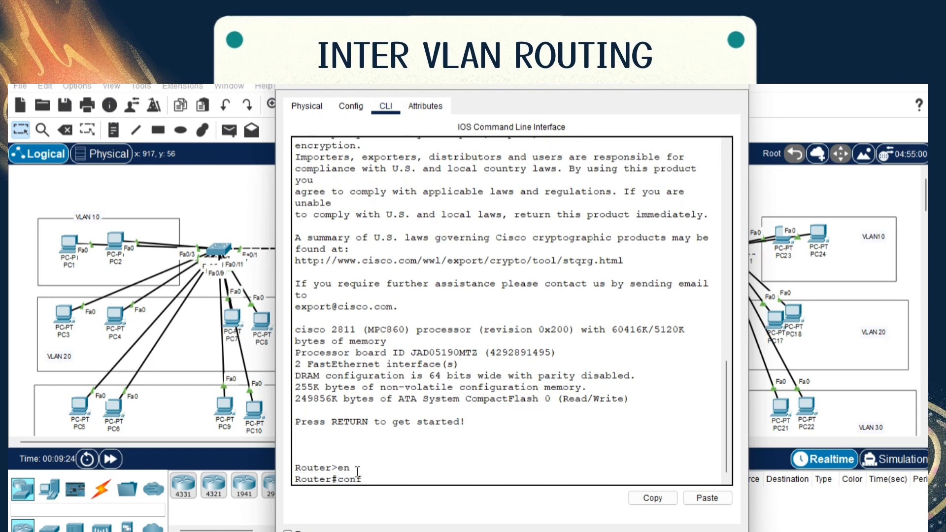
key("Return")
Enable Router0's interface fa0/0 with no shutdown and return to global configuration mode
type("int fa0/0")
key("Return")
type("no shutdown")
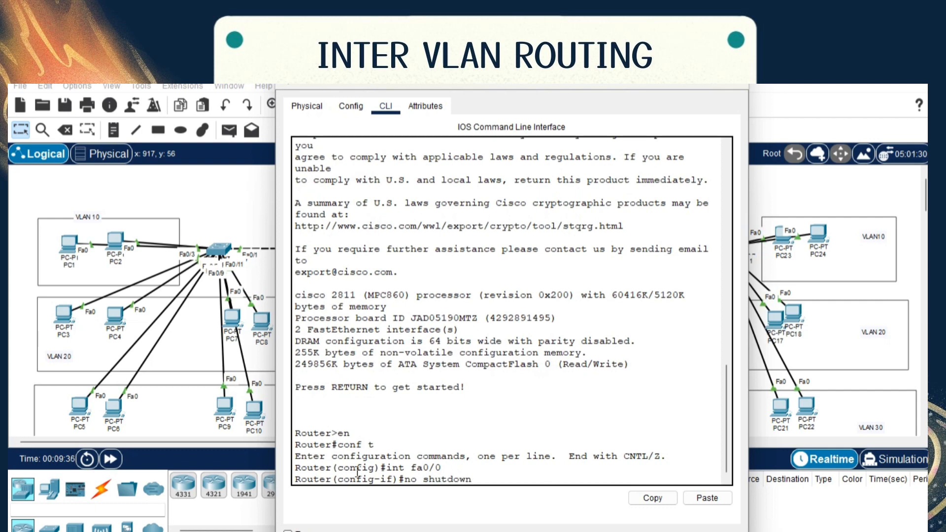
key("Return")
type("exit")
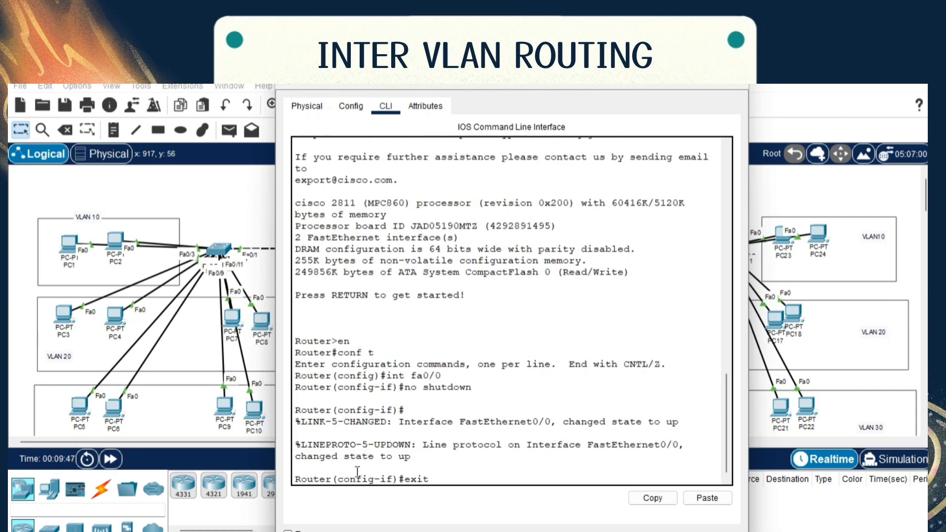
key("Return")
Create the subinterface fa0/0.10 on Router0's fa0/0 interface
type("int fa0/0")
key("Return")
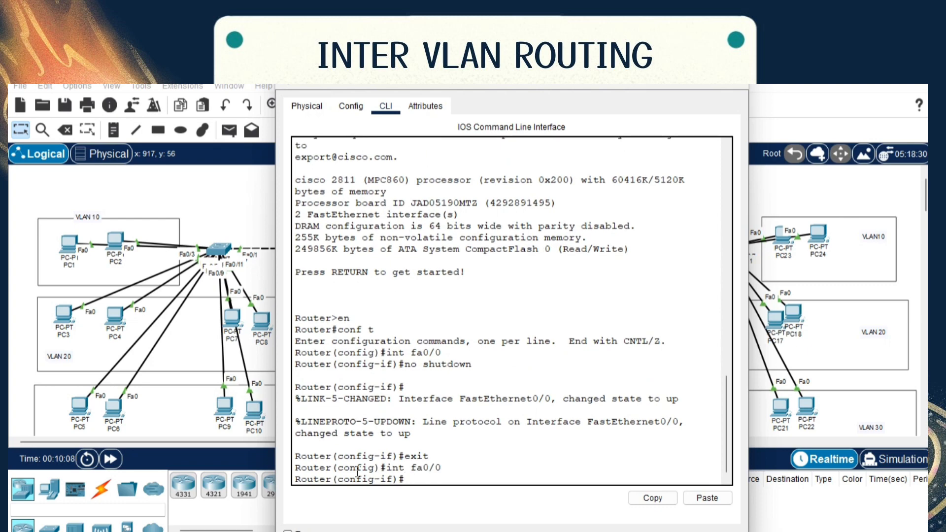
type("int fa0/0.10")
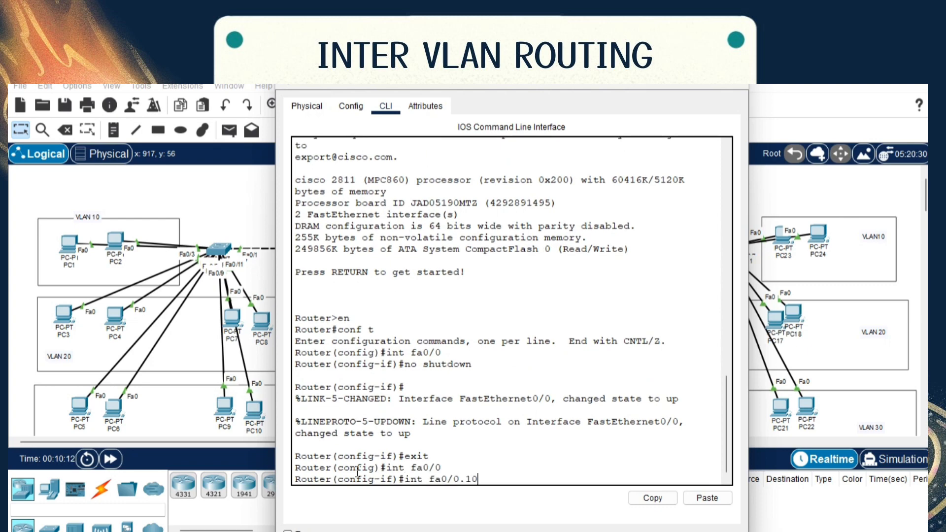
key("Return")
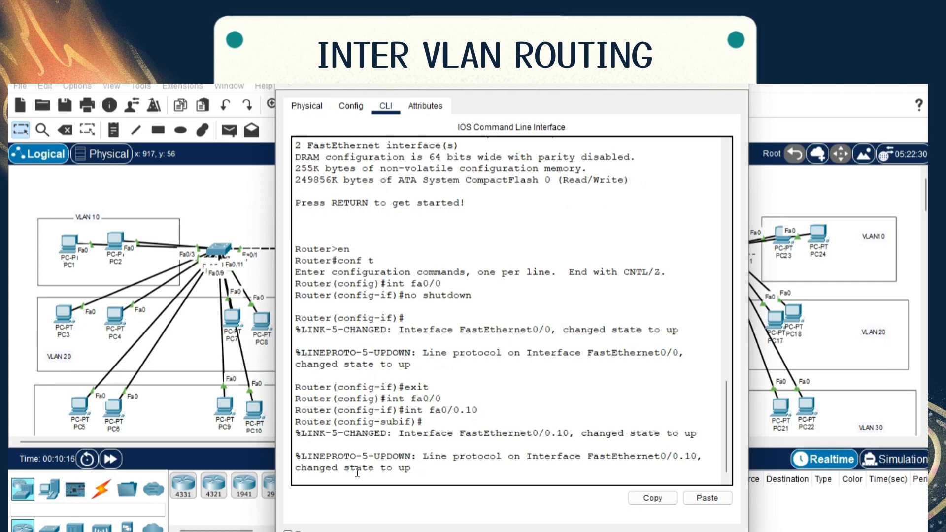
key("Return")
Set dot1Q encapsulation for VLAN 10 on subinterface fa0/0.10 and assign it the IP address 10.10.10.1 255.255.255.0
type("encapsulation dot")
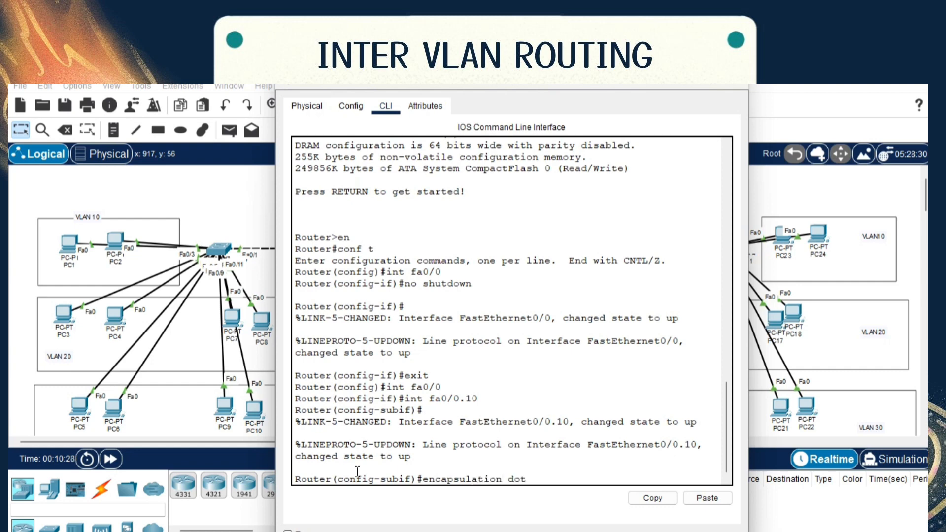
type("1Q 10")
key("Return")
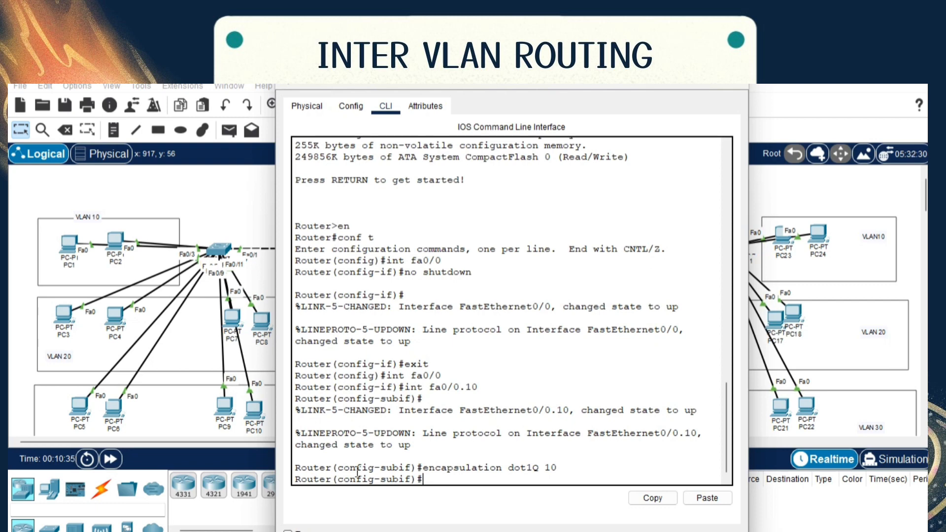
type("ip address 10.10.10.1")
key("Return")
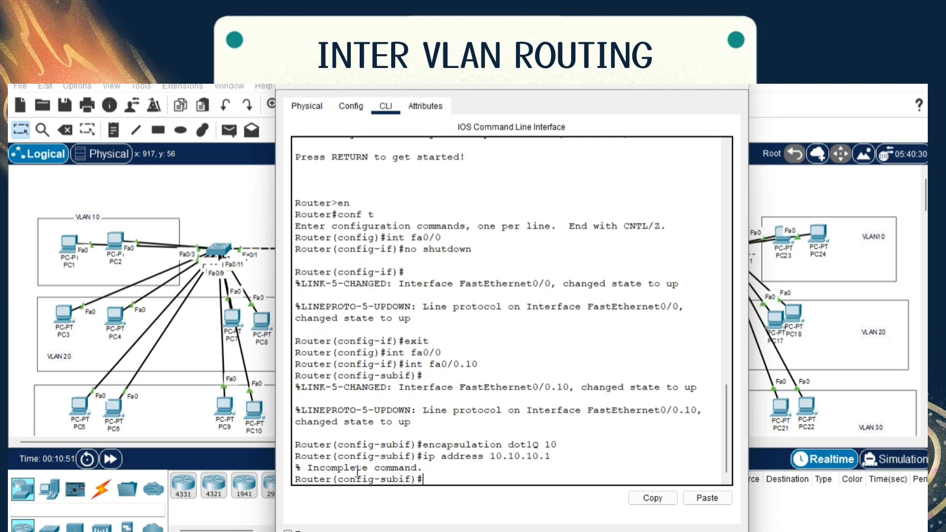
key("Up")
type("255.255.255.2")
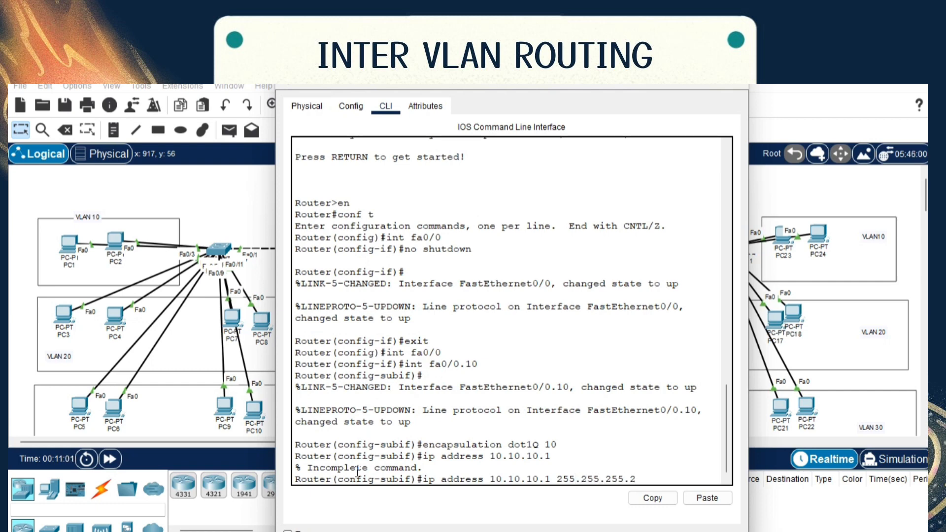
key("BackSpace")
type("0")
key("Return")
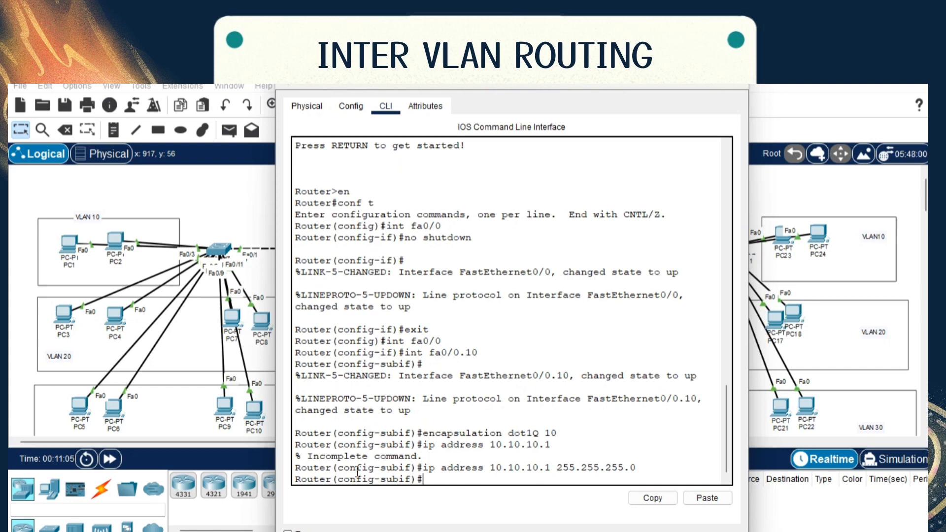
Create the subinterface fa0/0.20 on Router0
type("int fa0/0.")
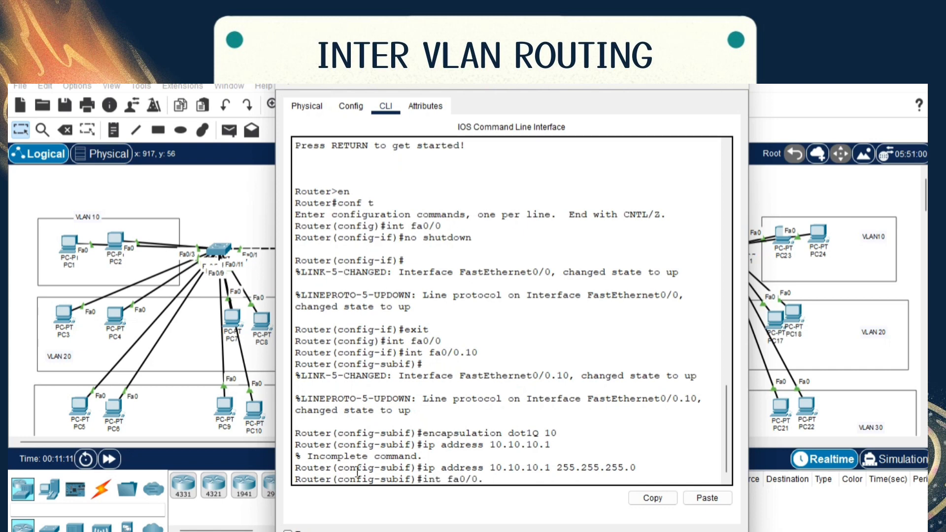
type("20")
key("Return")
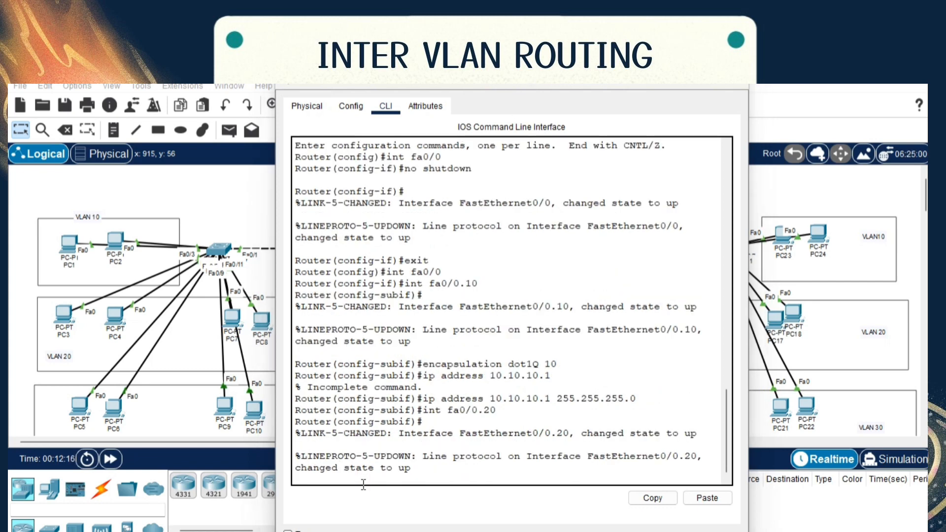
key("Return")
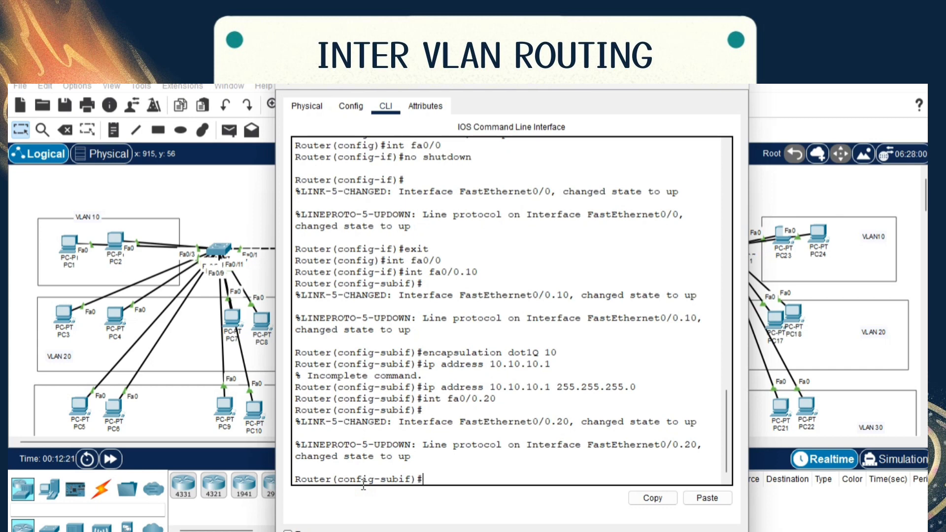
Set dot1q encapsulation for VLAN 20 on fa0/0.20 and assign it the IP address 20.20.20.1 255.255.255.0
type("encapsulatin")
key("BackSpace")
type("on dot1q 20")
key("Return")
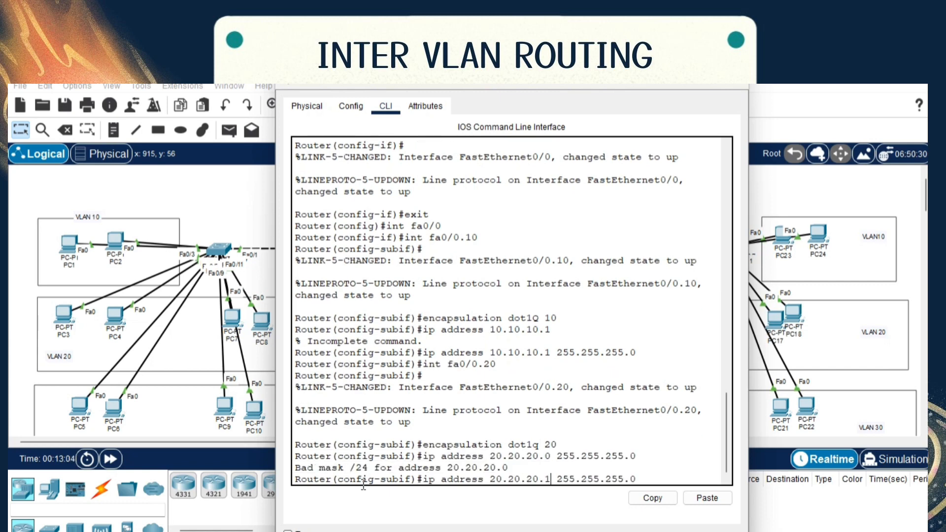
key("Return")
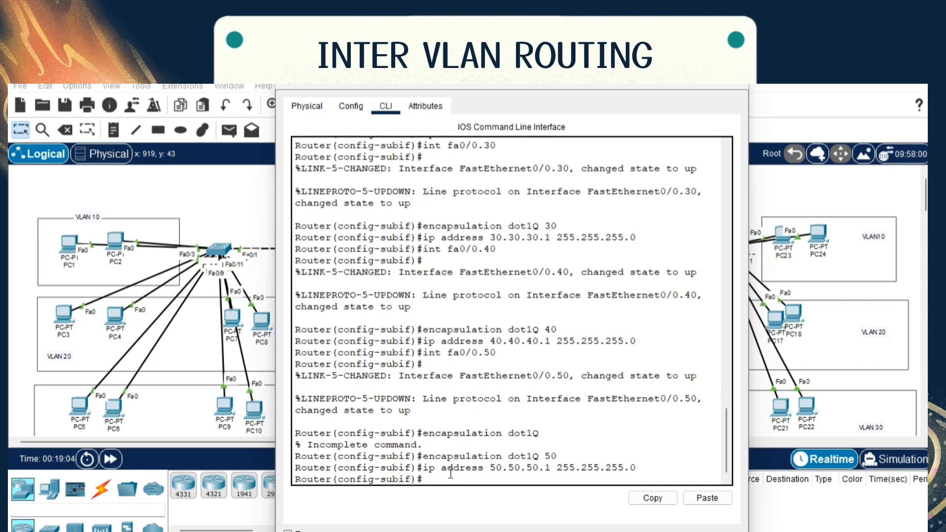
Show Router0's brief IP interface list with do show ip int brief and check the subinterface addresses and status
type("do show  ip int brief")
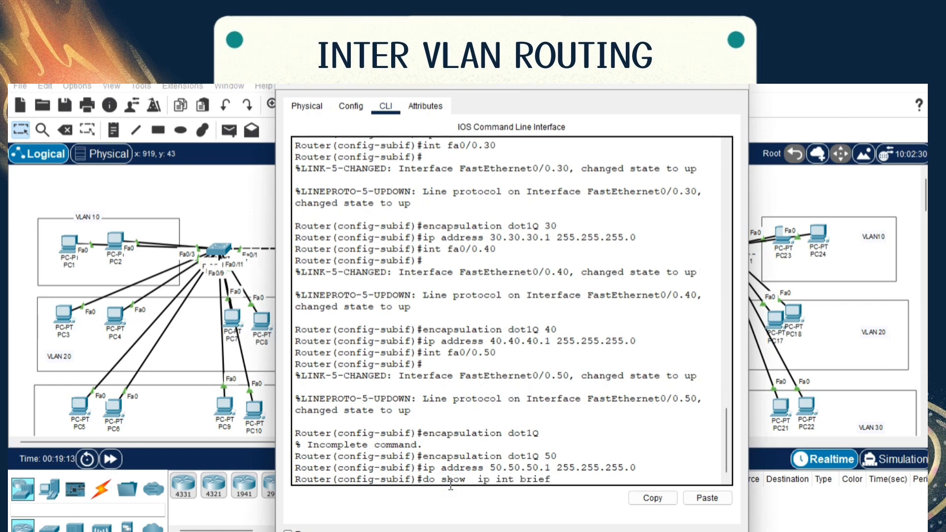
key("Return")
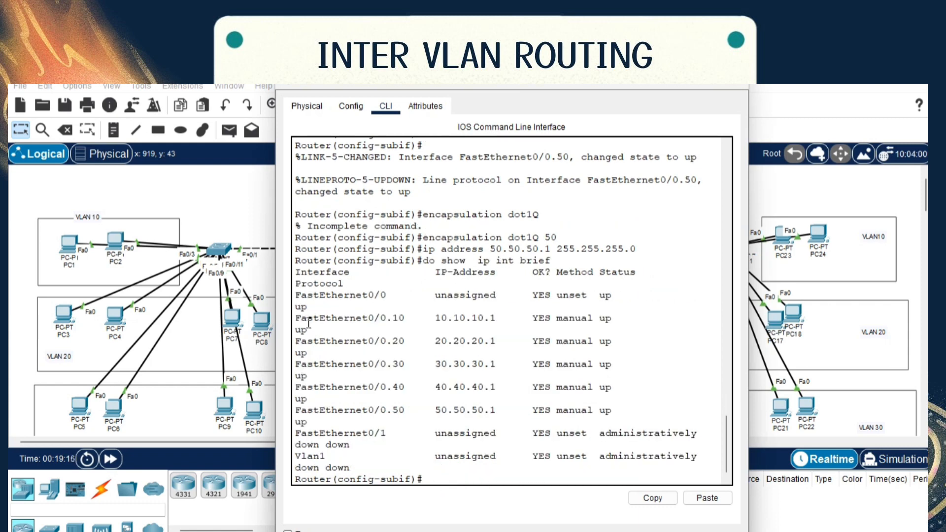
left_click_drag(294, 318, 612, 319)
left_click_drag(337, 294, 429, 296)
left_click(511, 302)
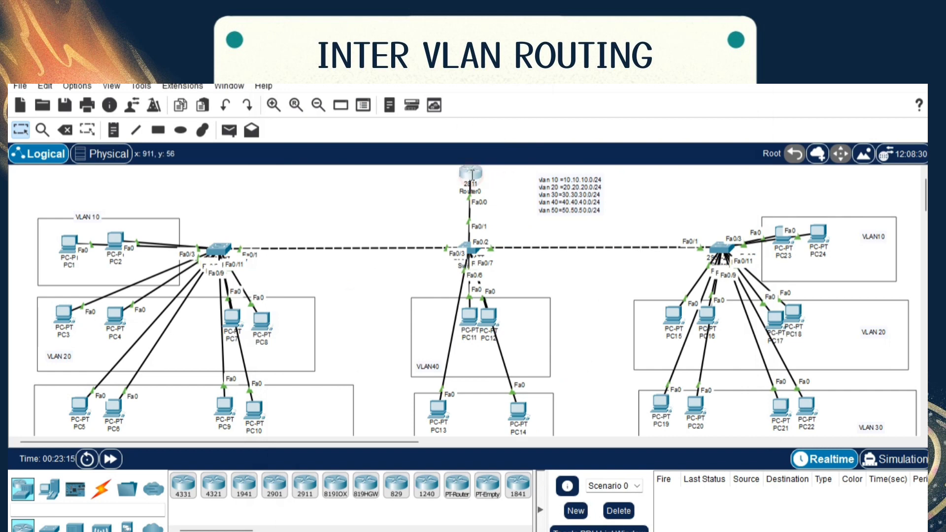
Return to global configuration mode in Router0's command line and create the DHCP pool VLAN10
left_click(472, 177)
left_click(436, 483)
type("exit")
key("Return")
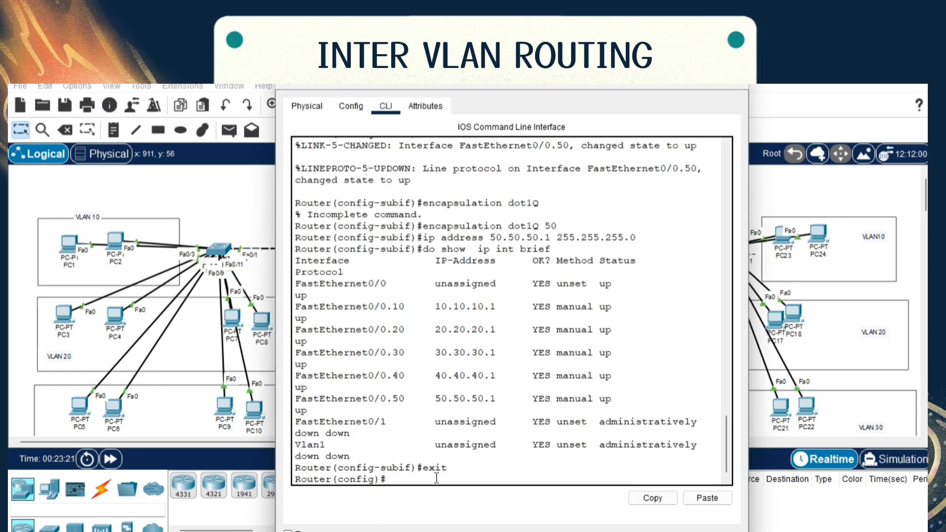
type("ip dchcp pool VLAN10")
key("Return")
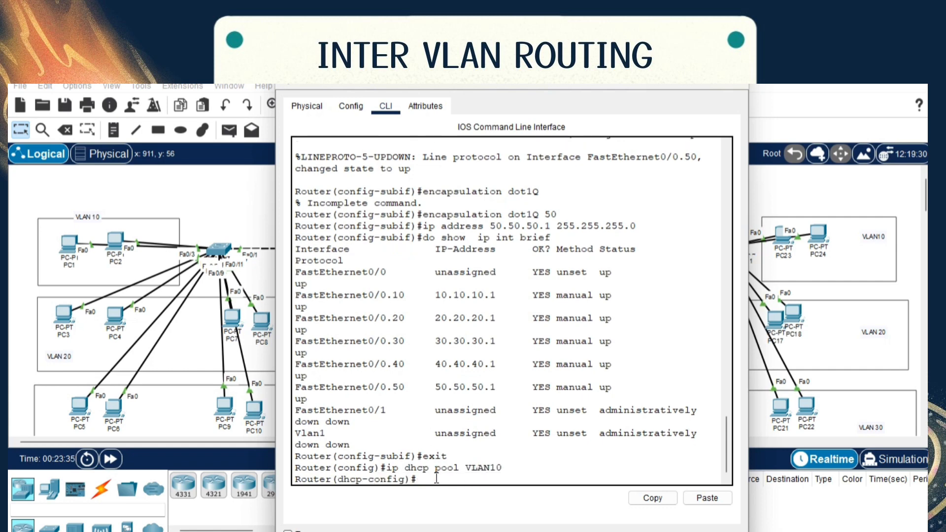
Give the VLAN10 pool network 10.10.10.0 255.255.255.0, default router 10.10.10.1 and DNS server 8.8.8.8, and exit the pool
type("network 10.10.10.0 255.255.255.0")
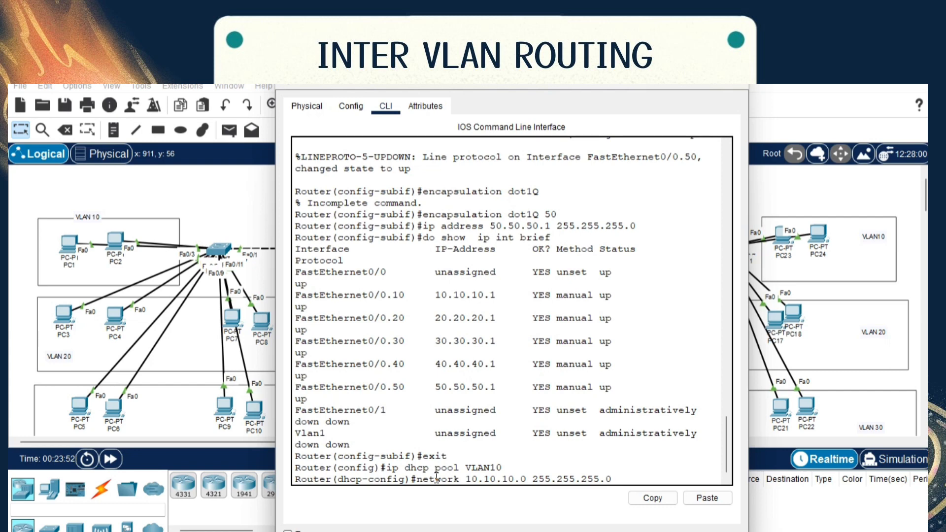
key("Return")
type("defaul")
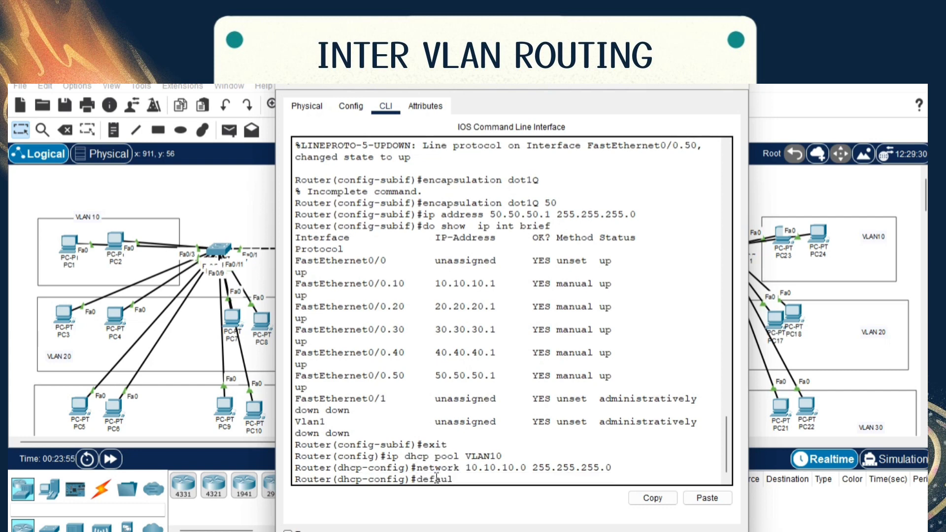
type("t-router 10.10.10.1")
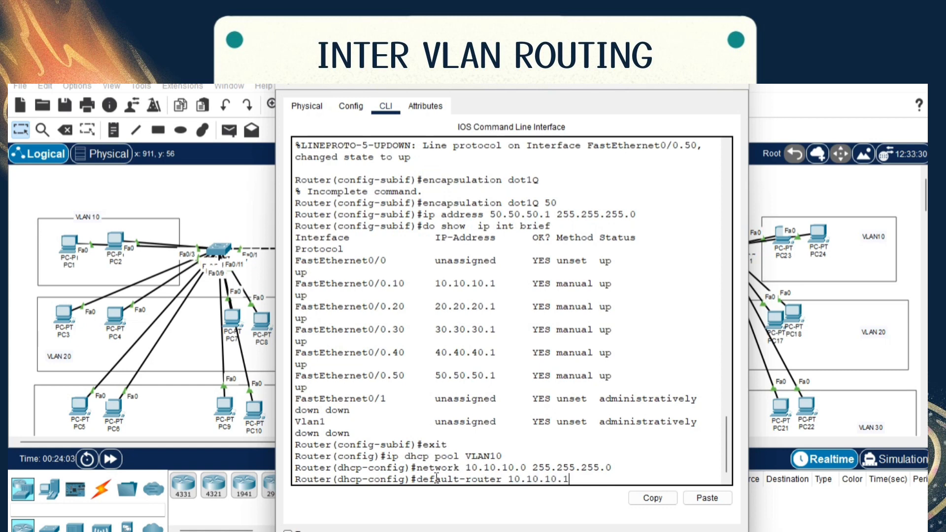
key("Return")
type("dns-server")
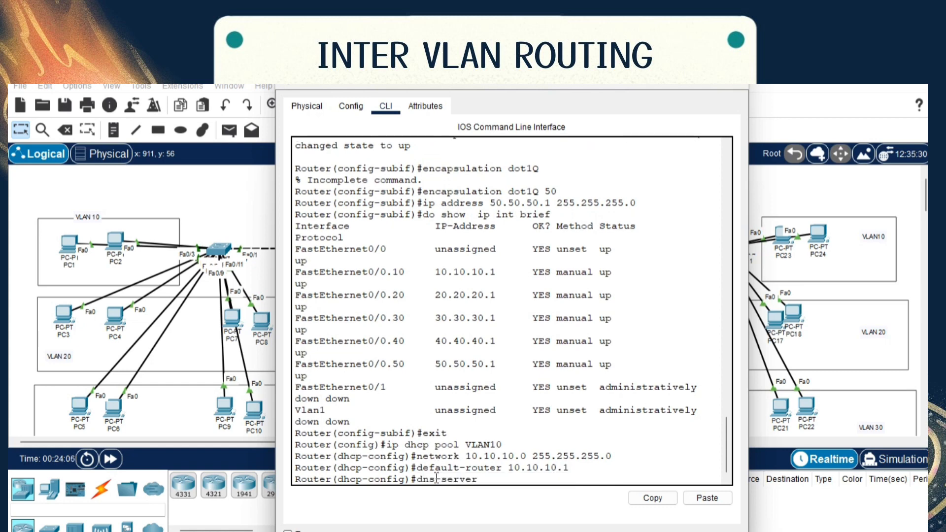
type(" 8.8.8.8")
key("Return")
type("e")
key("Return")
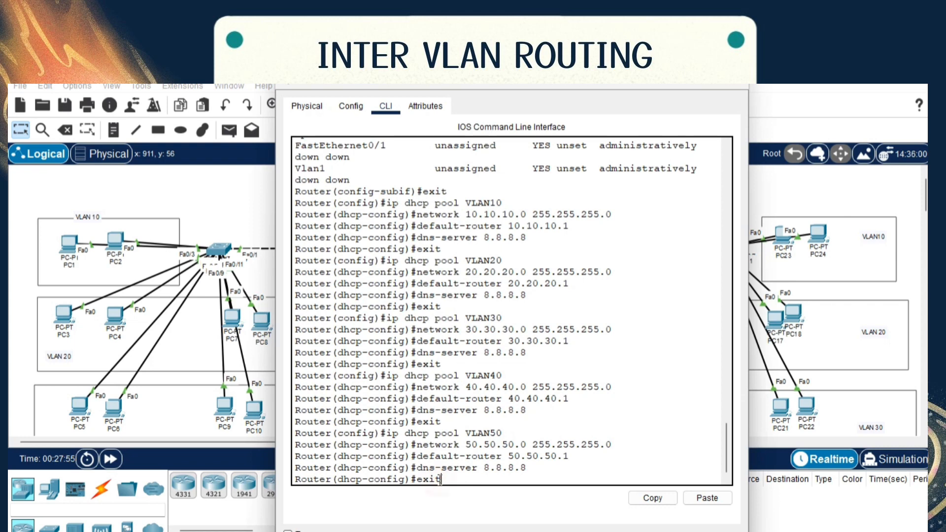
Exit the VLAN50 DHCP pool configuration and close Router0's window
key("Return")
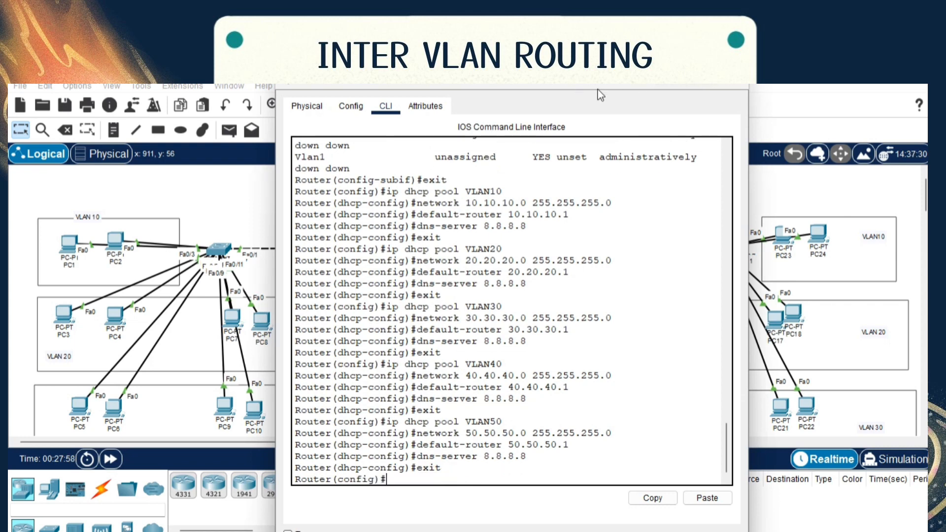
left_click(675, 84)
left_click_drag(185, 197, 245, 195)
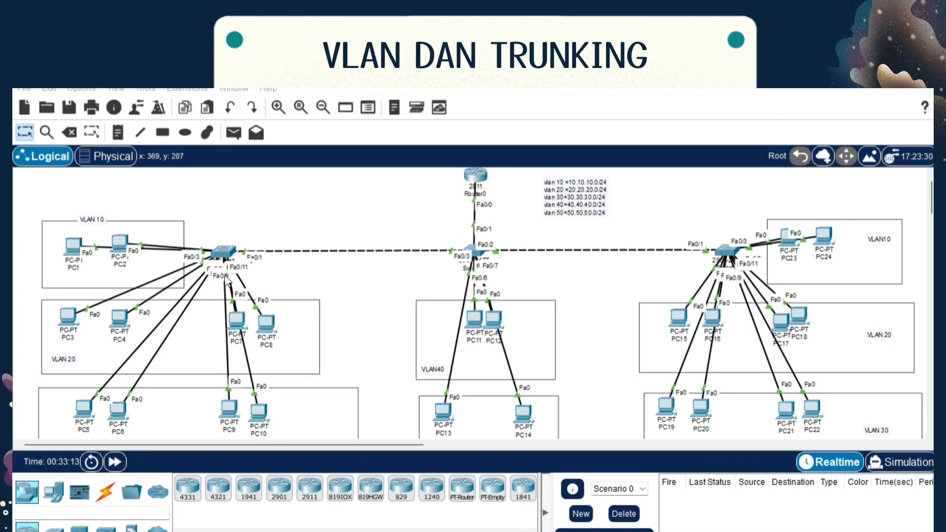
Open the command line of the switch connected to PC1 through PC10 and enter global configuration mode with en and conf t
left_click(227, 256)
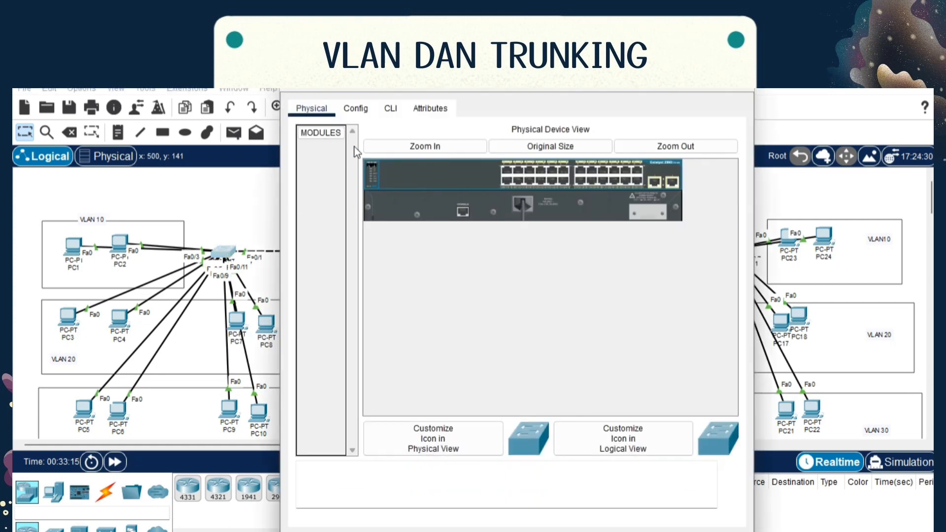
left_click(355, 108)
left_click(391, 109)
key("Return")
type("en")
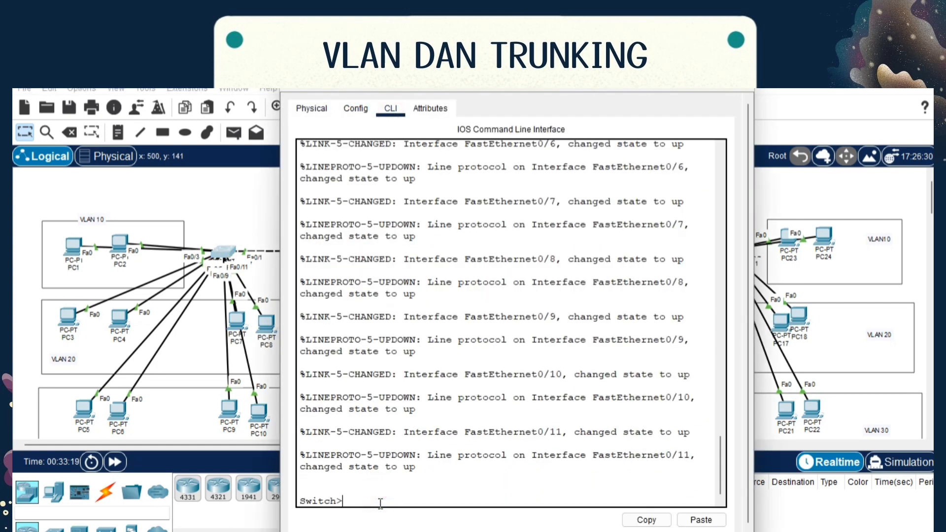
key("Return")
type("con")
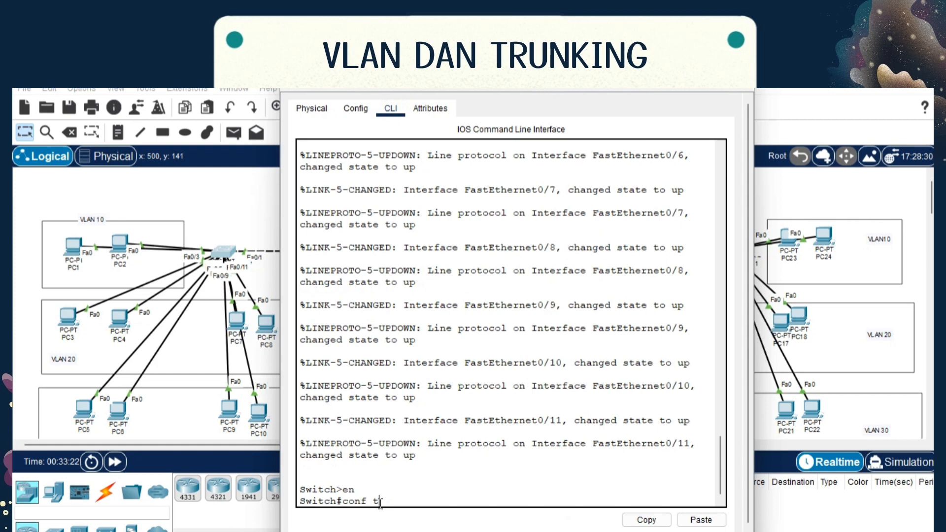
type("f t")
key("Return")
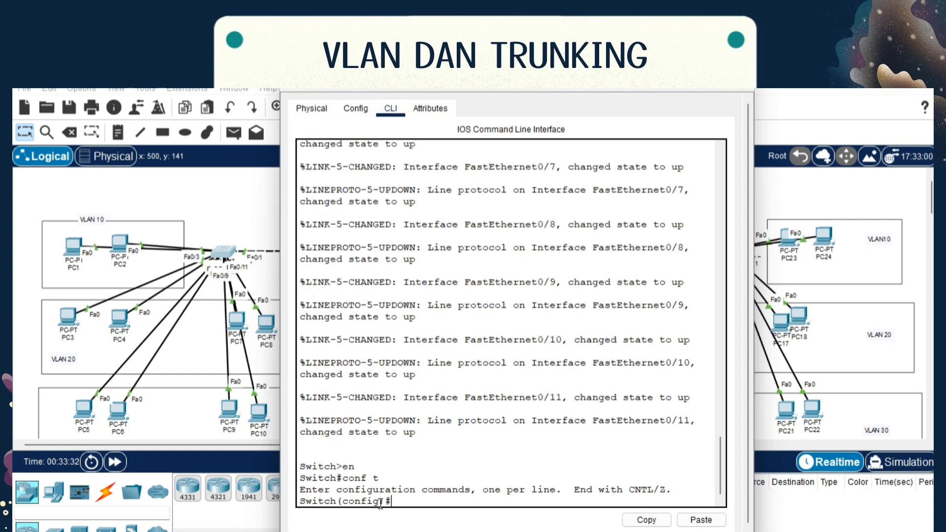
Create VLANs 10, 20, 30, 40 and 50 on the switch connected to PC1 through PC10
type("vlan 10")
key("Return")
type("vlan 20")
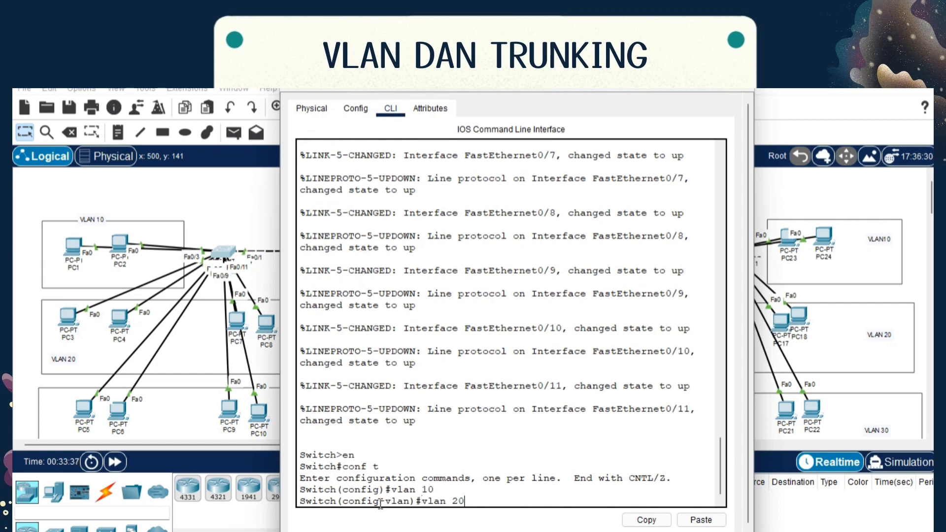
key("Return")
type("vlan 30")
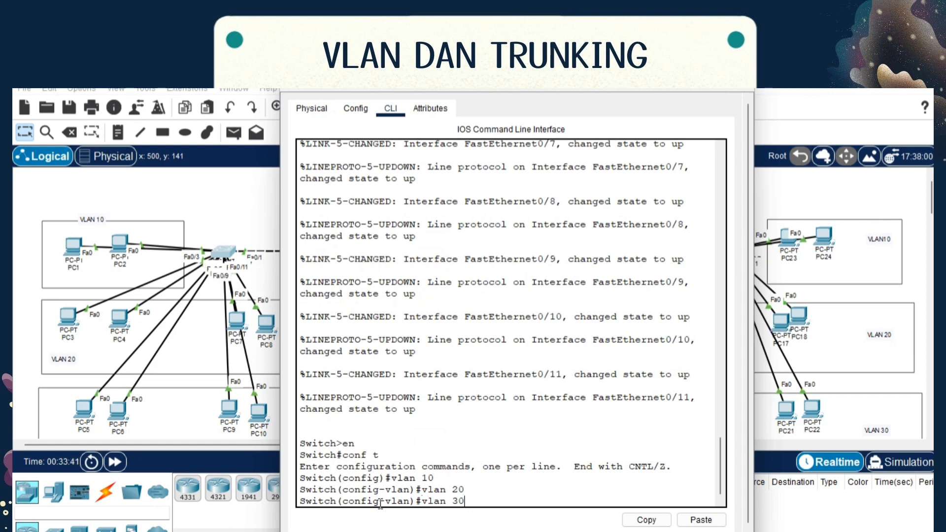
key("Return")
type("vlan 40")
key("Return")
type("vlan 50")
key("Return")
List the switch's VLANs with do show vlan brief and review the new VLAN entries and their creation commands
type("do ")
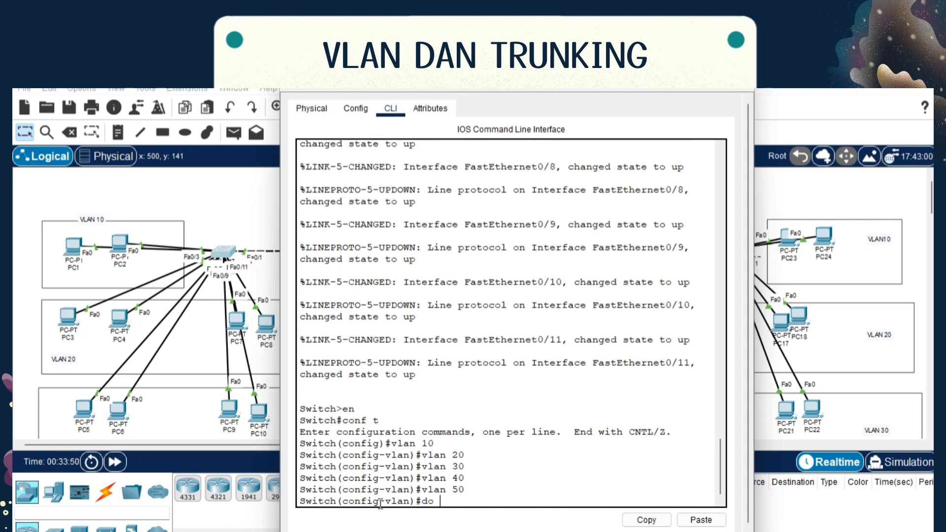
type("show vlan brief")
key("Return")
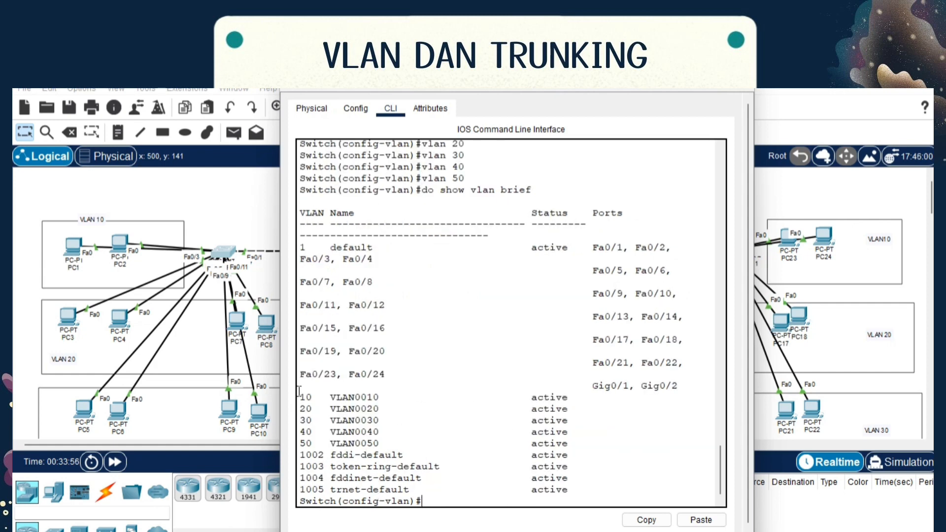
left_click_drag(301, 397, 577, 421)
scroll(439, 331, "up", 5)
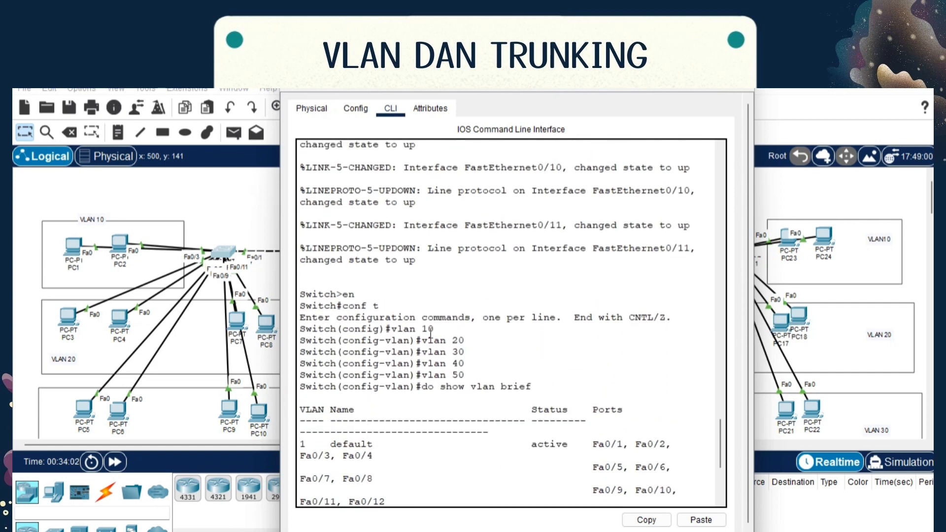
left_click_drag(380, 329, 497, 375)
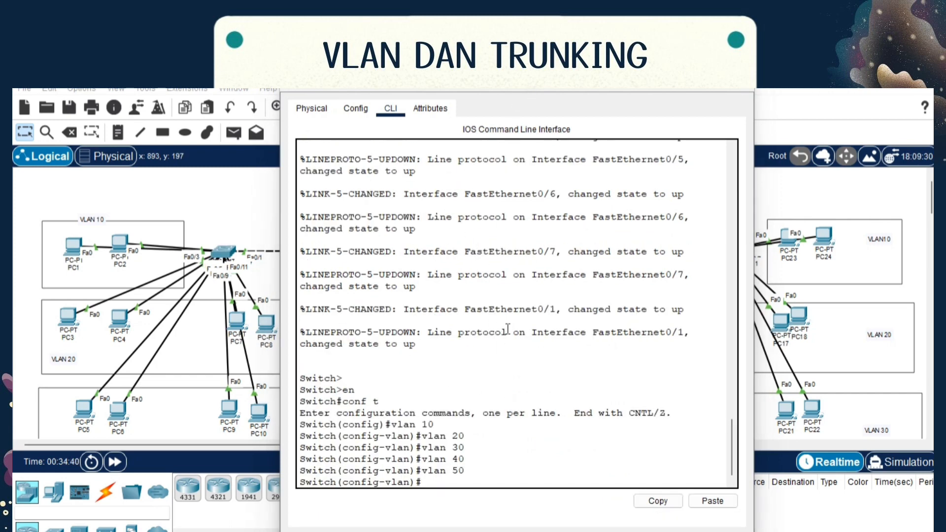
Review the VLAN creation commands on the central switch below Router0 and close its window
left_click_drag(408, 433, 455, 453)
left_click(474, 449)
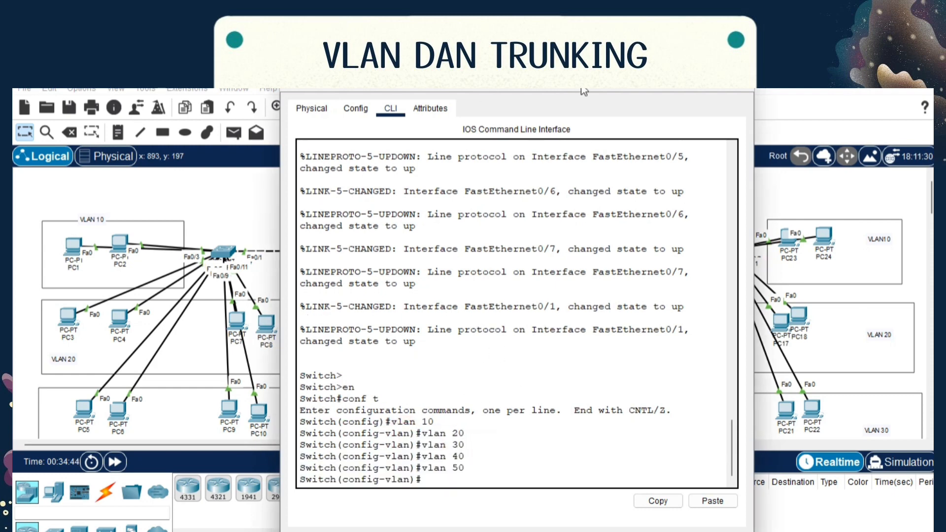
left_click(739, 91)
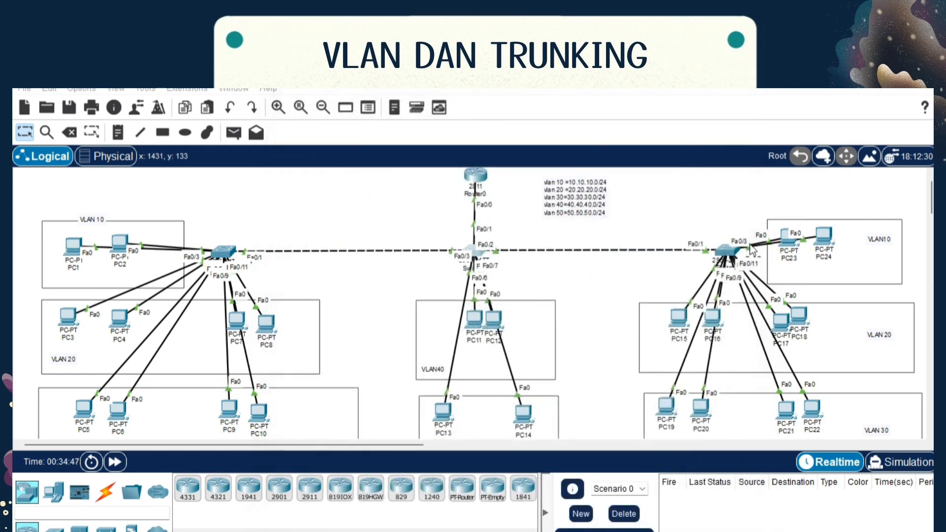
Create VLANs 10, 20, 30, 40 and 50 on the switch connected to PC15 through PC24 and close its window
left_click(726, 250)
left_click(388, 109)
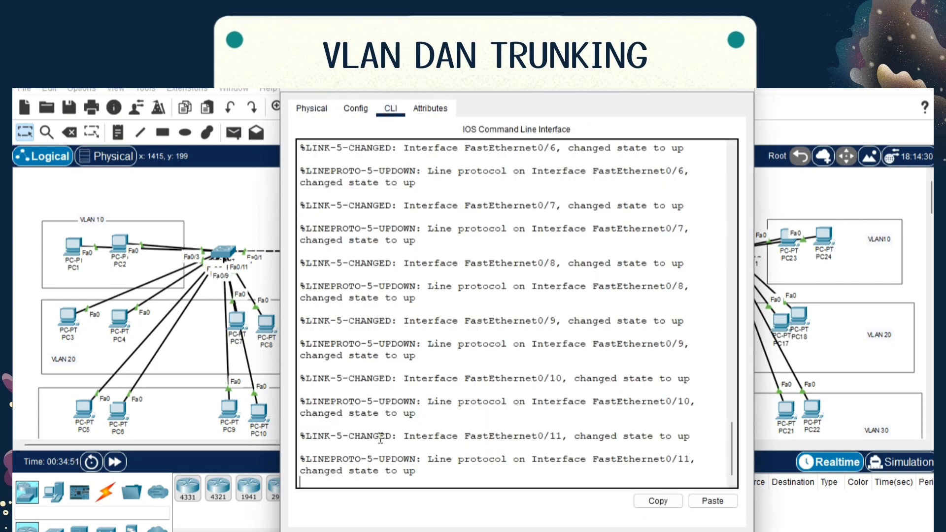
key("Return")
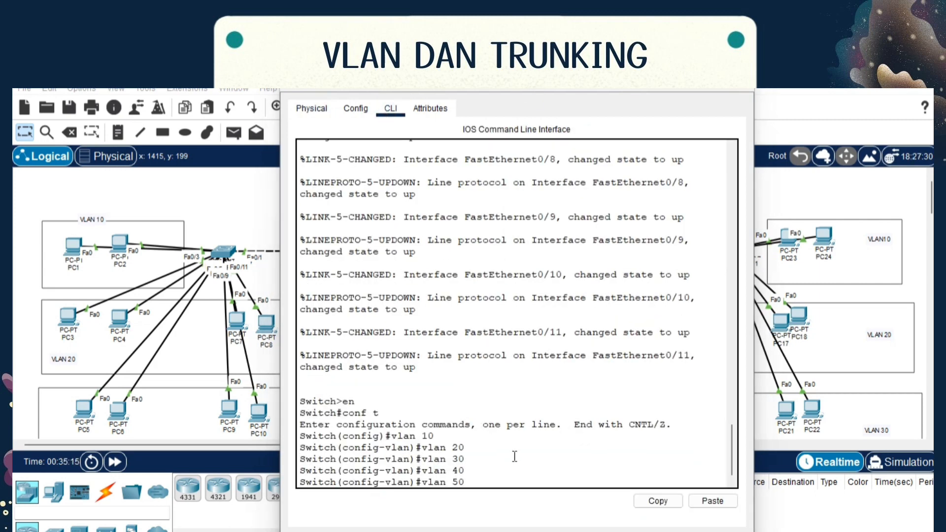
left_click(496, 481)
key("Return")
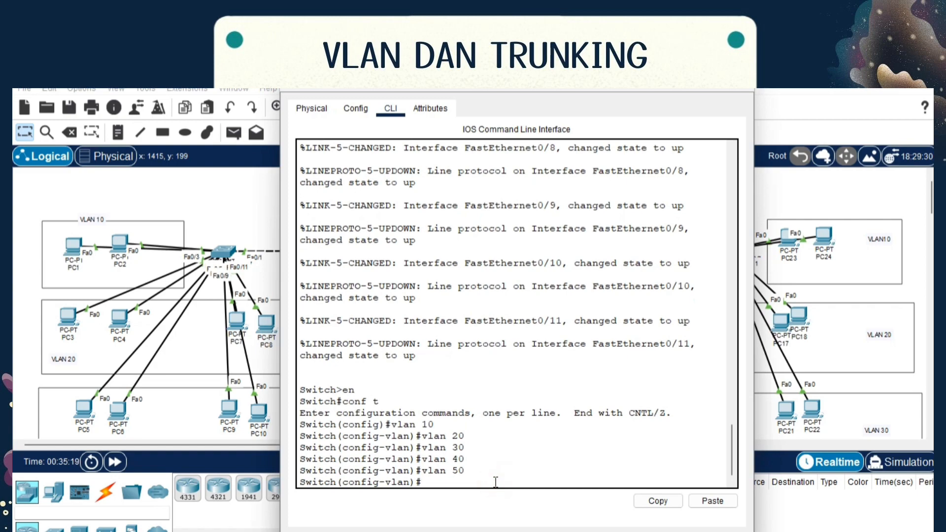
left_click(735, 94)
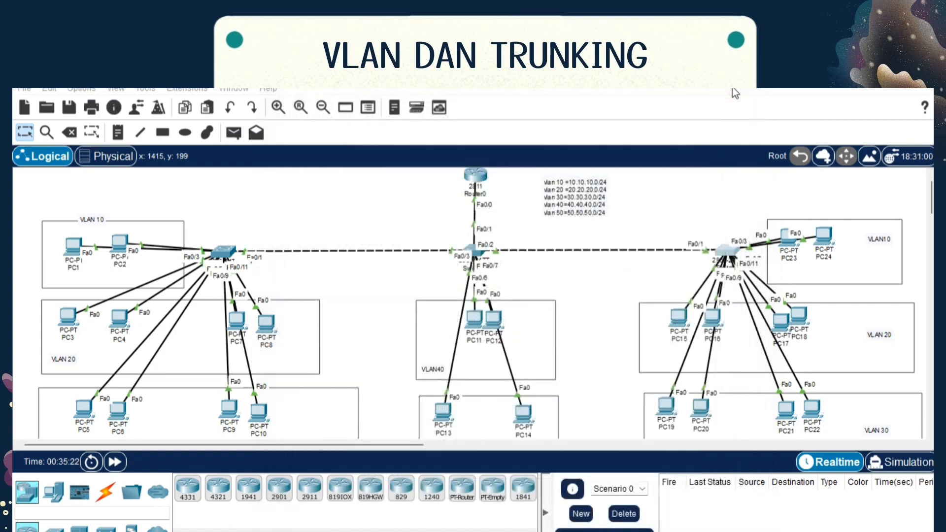
Leave the central switch's window and move PC11 away from PC12 inside the VLAN40 box to separate their links
left_click(475, 250)
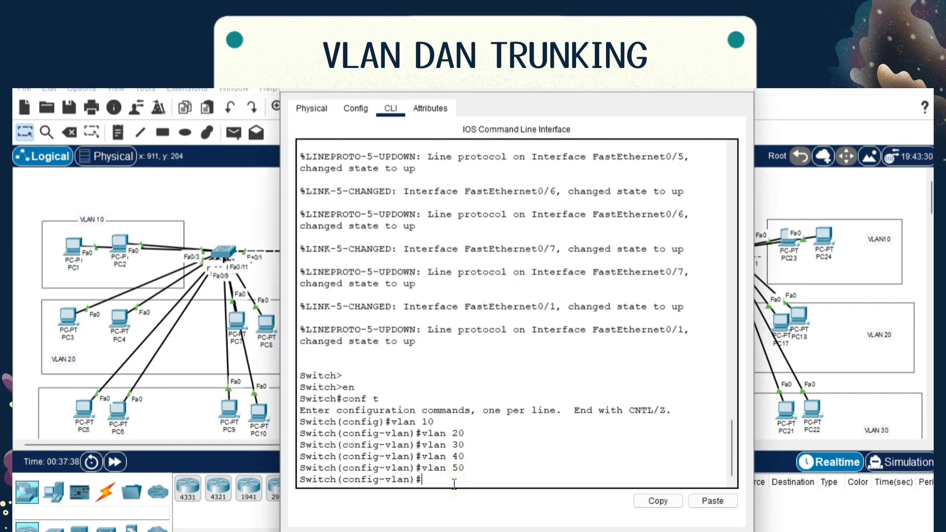
left_click(690, 93)
left_click(459, 325)
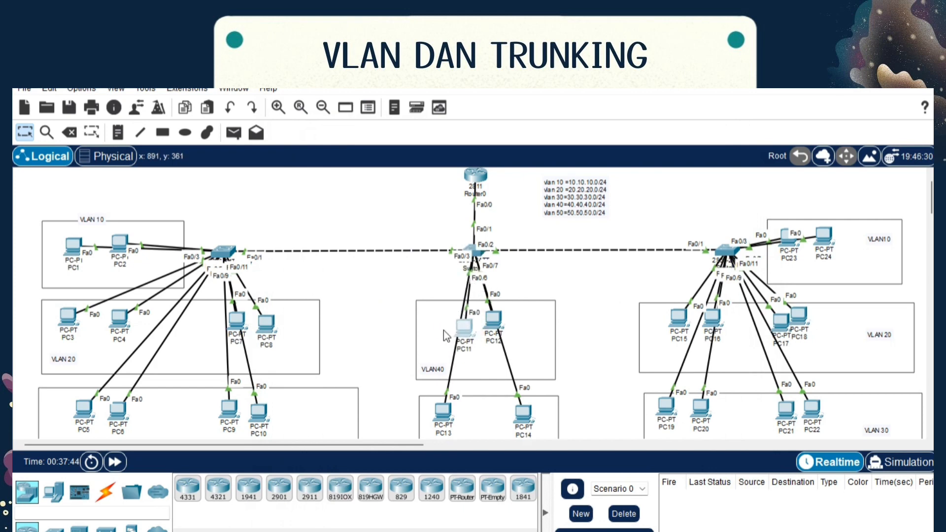
On the central switch, leave VLAN configuration, select interface range fa0/4-5 and set it to access mode
left_click(474, 251)
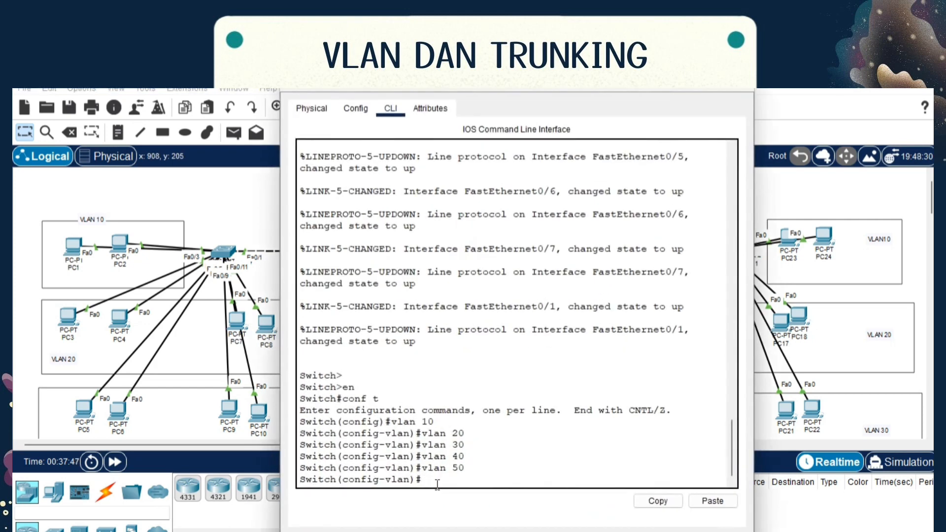
type("exit")
key("Return")
type("int range fa0/4-5")
key("Return")
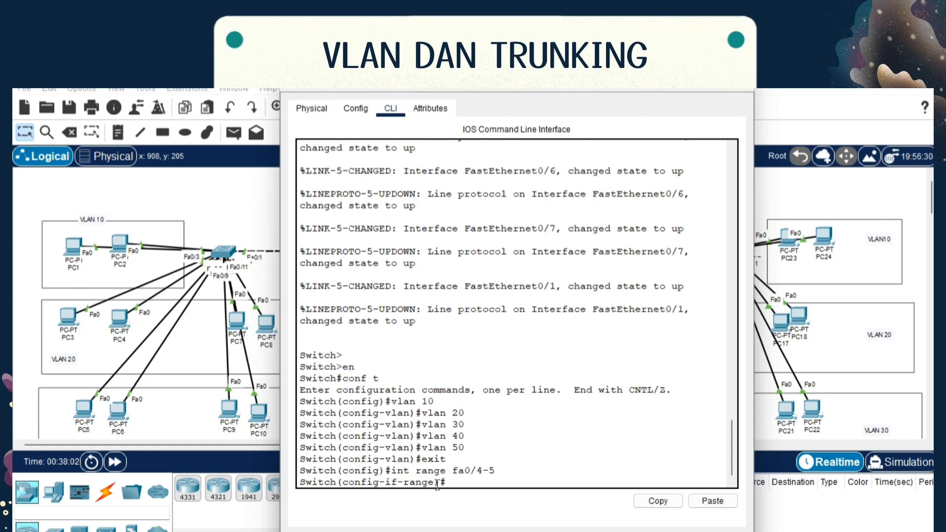
type("switchport mode access")
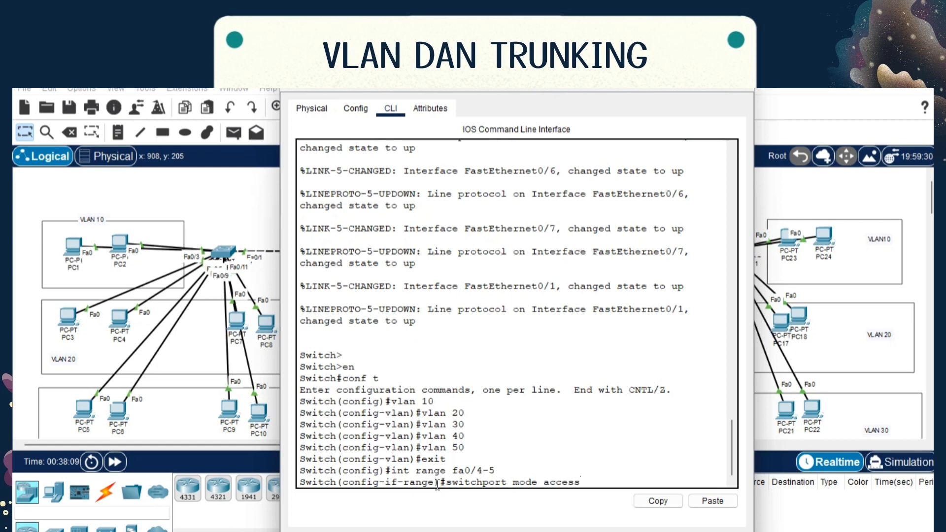
key("Return")
Assign the central switch's interface range fa0/4-5 to VLAN 40 with switchport access vlan 40
key("Up")
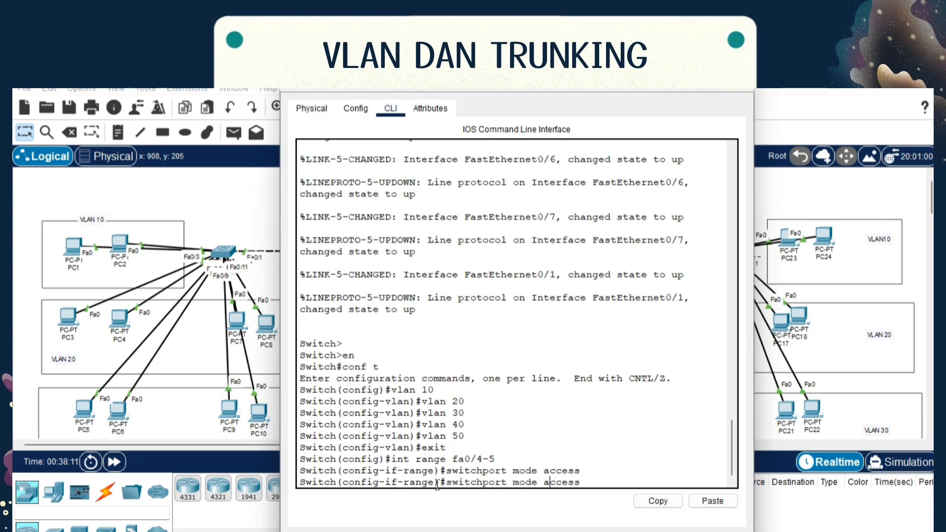
key("BackSpace")
key("BackSpace")
key("BackSpace")
key("BackSpace")
key("BackSpace")
key("BackSpace")
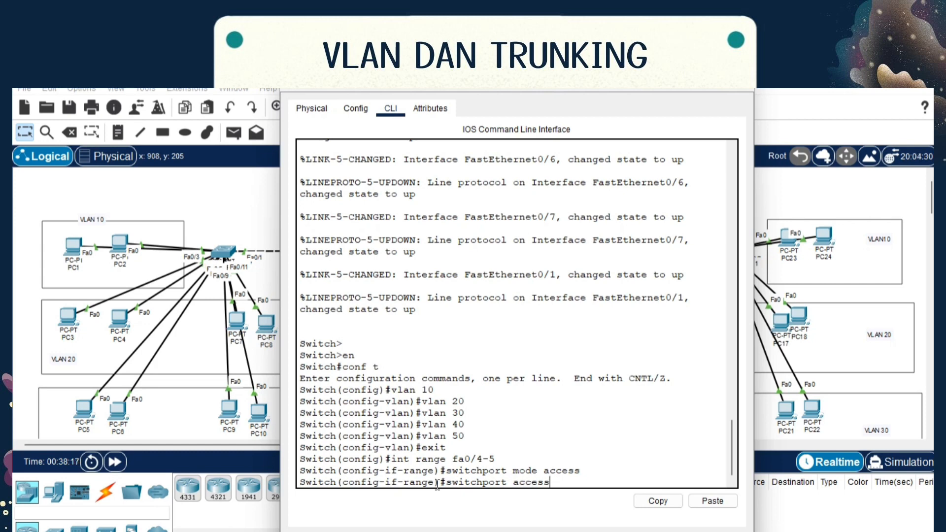
type("vlan 40")
key("Return")
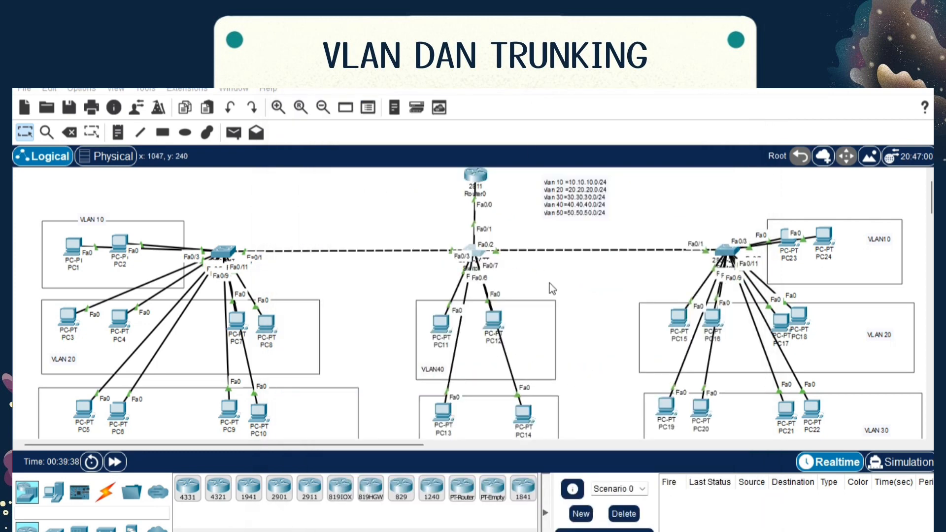
Reposition PC13 slightly and move PC14 closer to it inside the VLAN 50 box
scroll(550, 285, "down", 3)
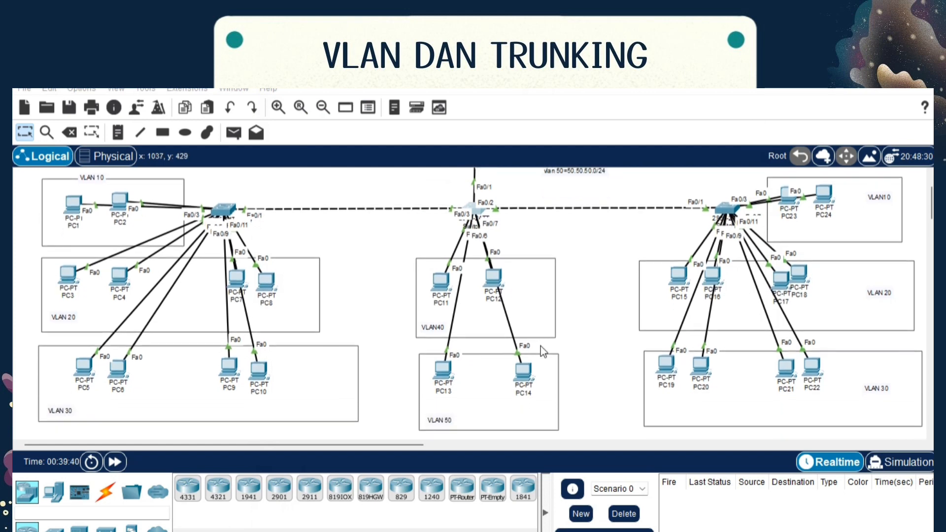
mouse_move(439, 392)
left_mouse_down()
mouse_move(356, 325)
mouse_move(436, 383)
left_mouse_up()
left_click_drag(532, 377, 483, 380)
left_click(586, 365)
scroll(478, 229, "up", 1)
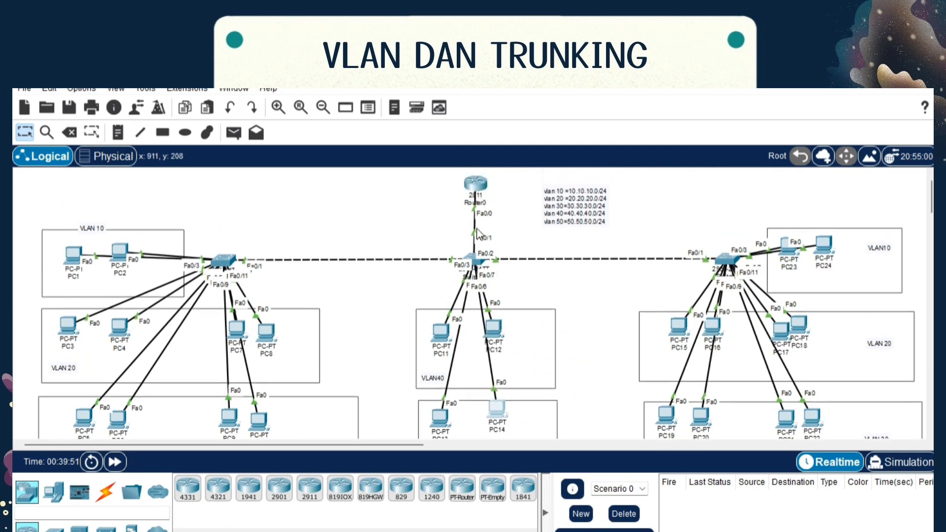
On the central switch, exit the current range, select interface range fa0/6-7 and set it to access mode
left_click(477, 270)
type("exit")
key("Return")
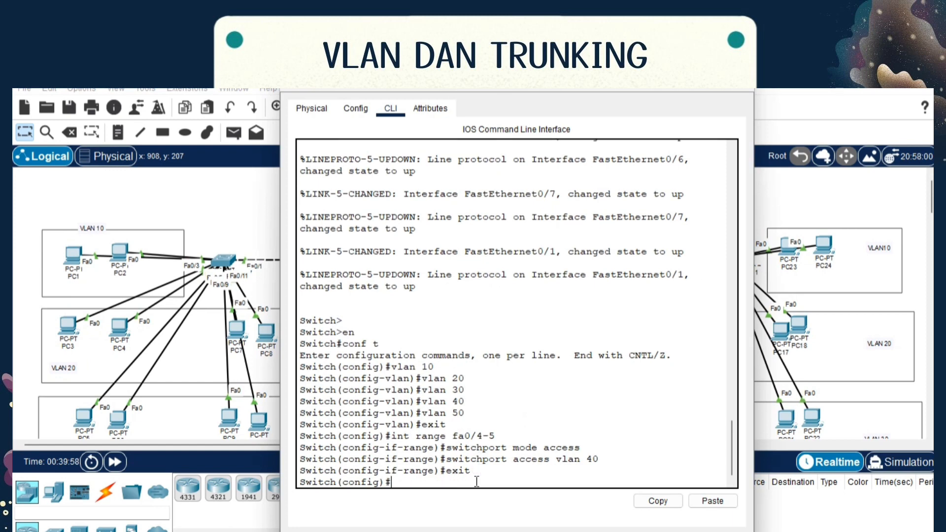
type("int range fa0/")
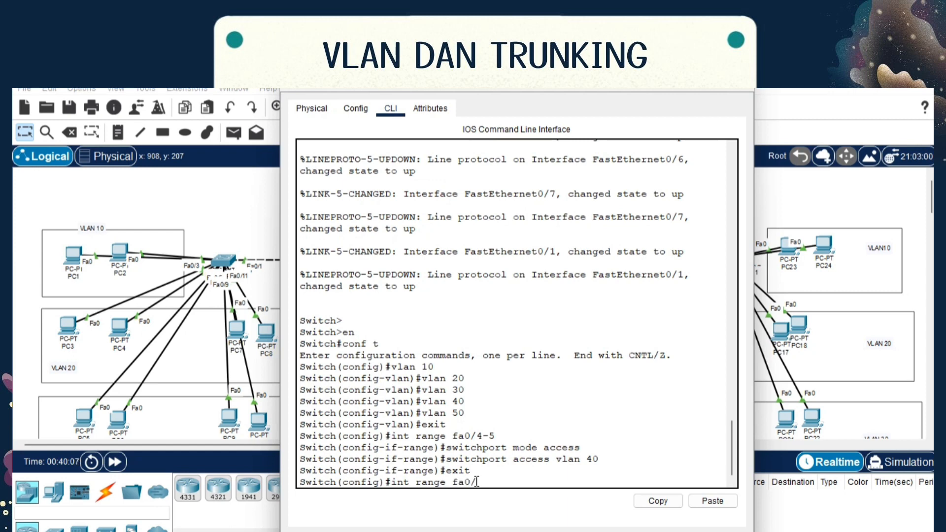
type("6-7")
key("Return")
type("switchport mode access")
key("Return")
Assign the central switch's interface range fa0/6-7 to VLAN 50 and close the switch window
type("switchport access b\\")
key("BackSpace")
key("BackSpace")
type("vlan 5")
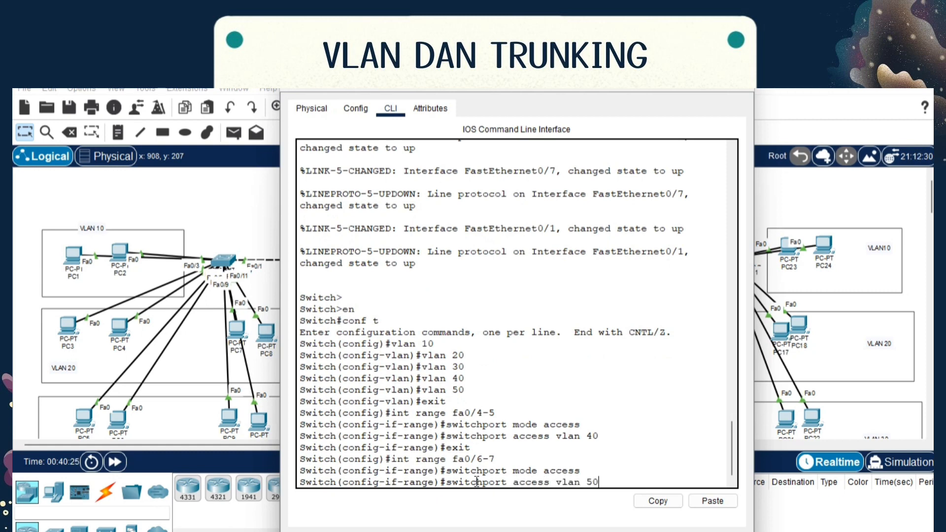
type("0")
key("Return")
left_click(739, 87)
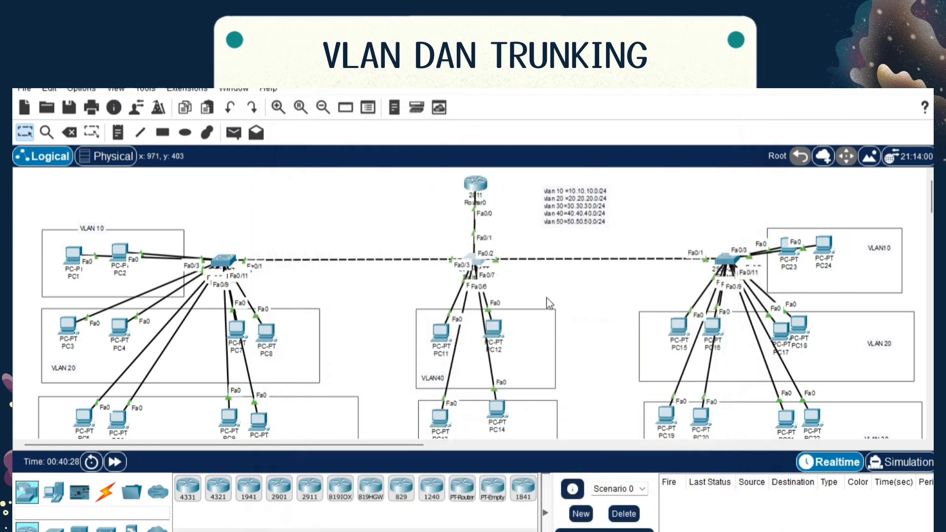
List the central switch's VLANs with do show vlan brief and check the ports of VLANs 40 and 50
scroll(499, 337, "down", 2)
scroll(505, 340, "up", 3)
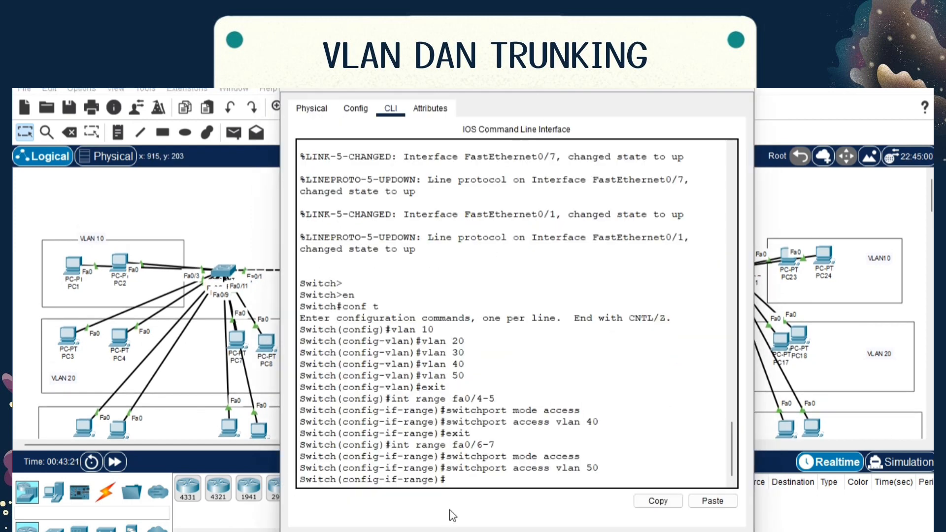
left_click(456, 482)
type("do sho")
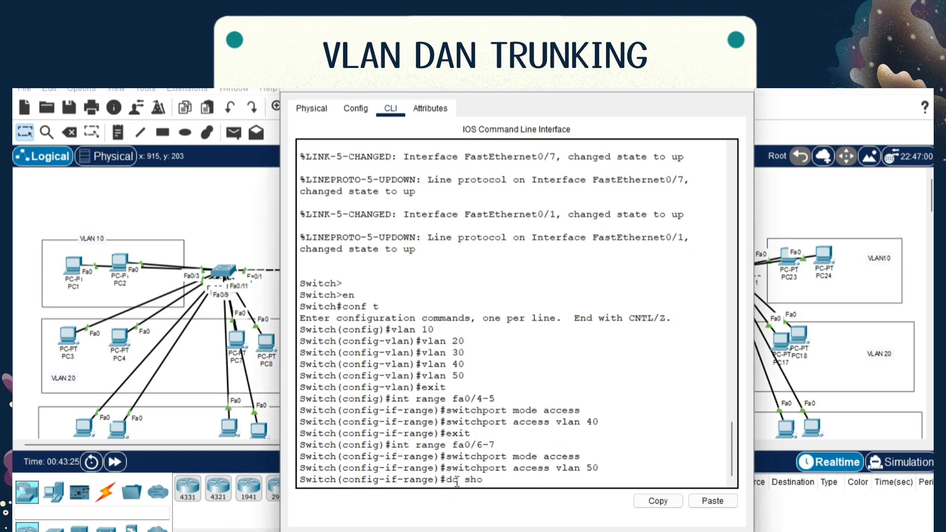
type("w vlan brief")
key("Return")
left_click_drag(299, 413, 669, 425)
left_click(671, 423)
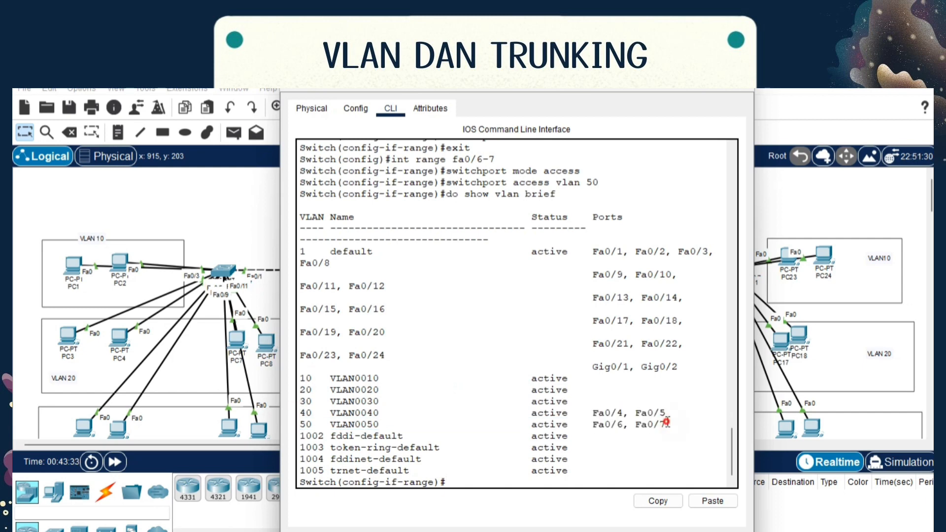
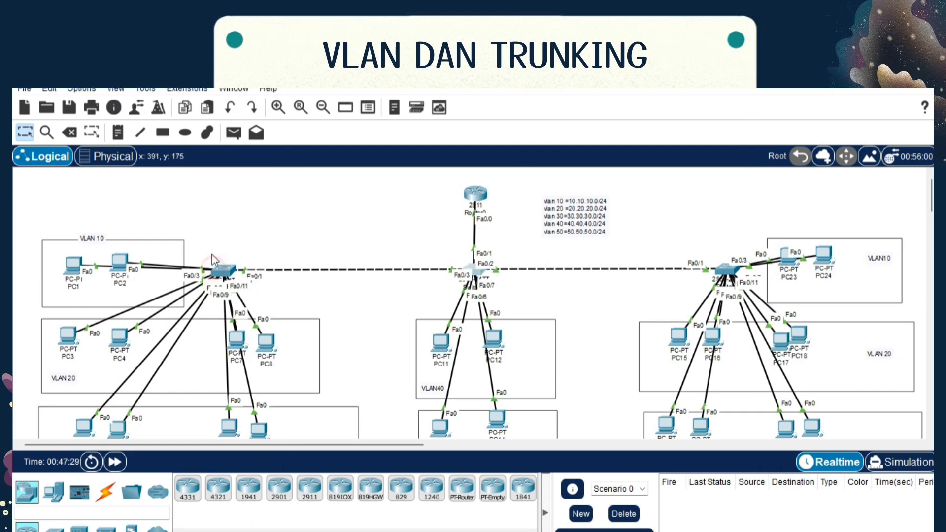
Nudge the switch connected to PC1 through PC10, and set the central switch's interface range fa0/1-3 to trunk mode
left_click_drag(222, 274, 230, 270)
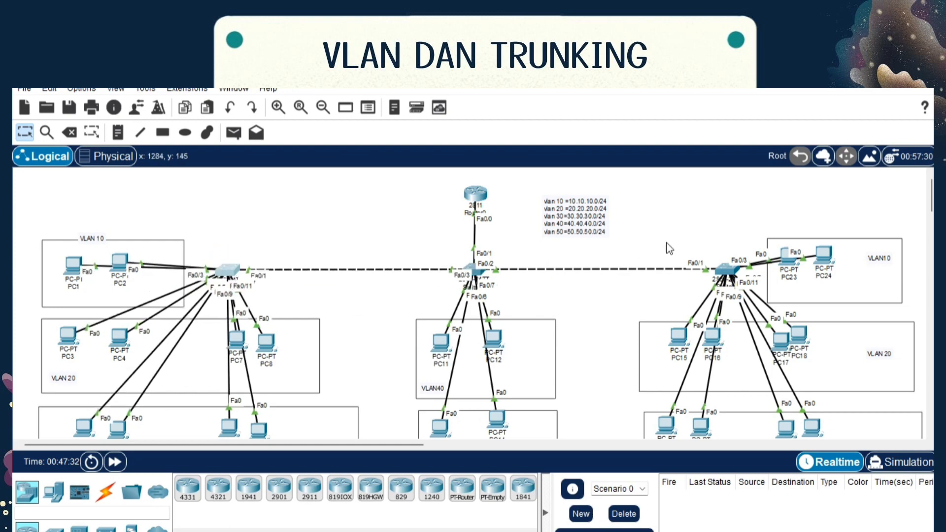
left_click(477, 268)
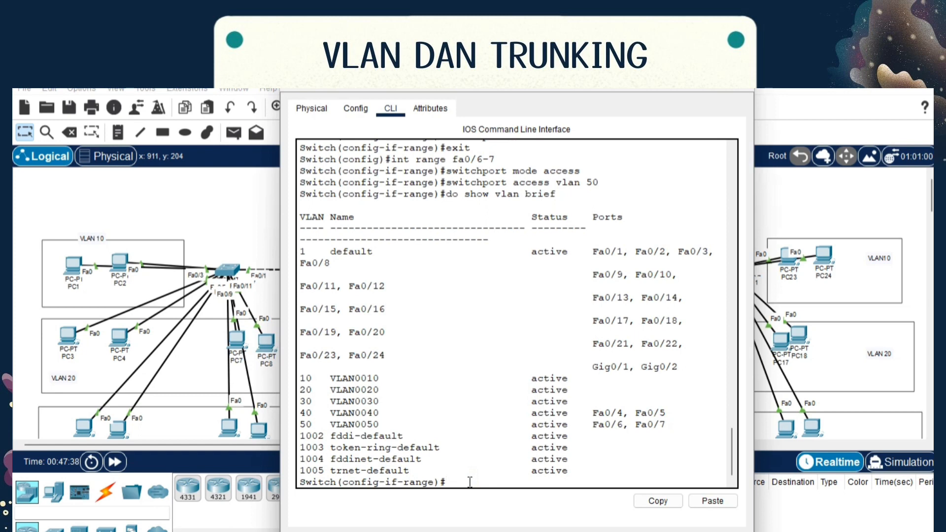
type("exit")
key("Return")
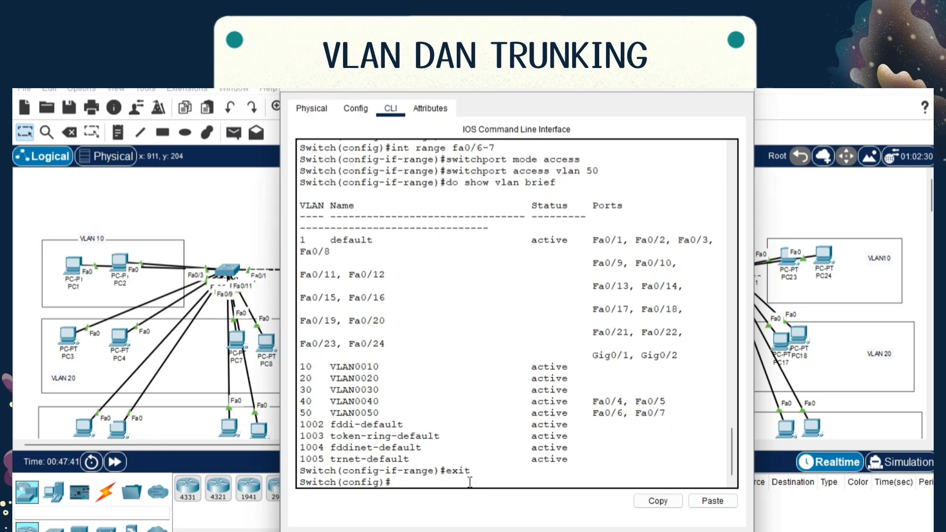
type("int range fa0/1-")
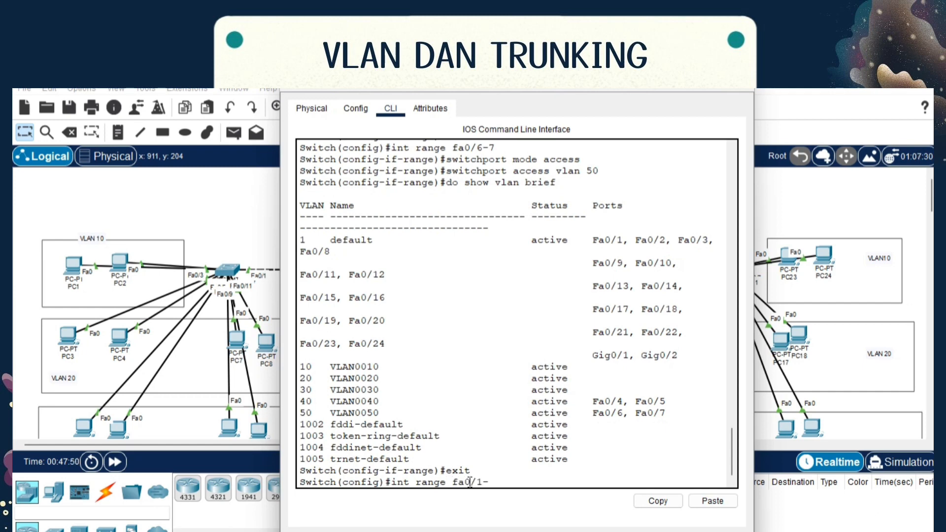
type("3")
key("Return")
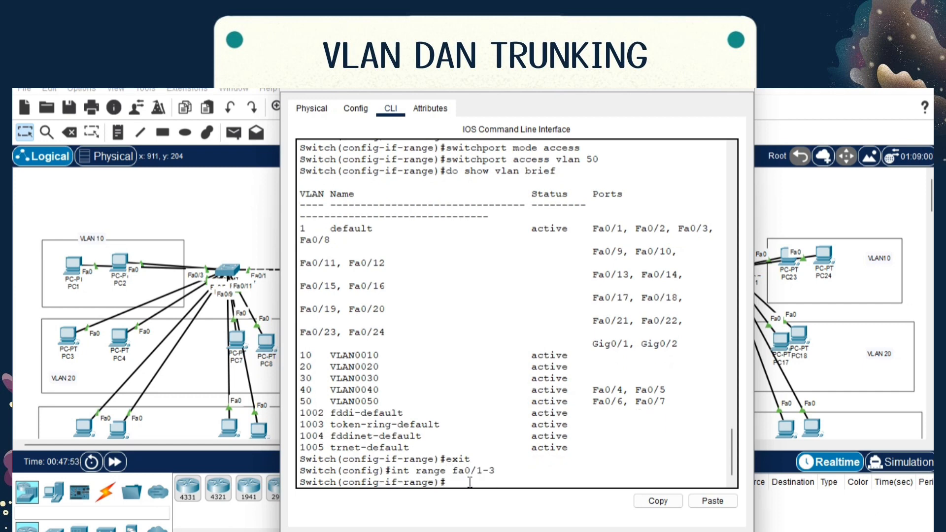
type("switchport mode trunk")
key("Return")
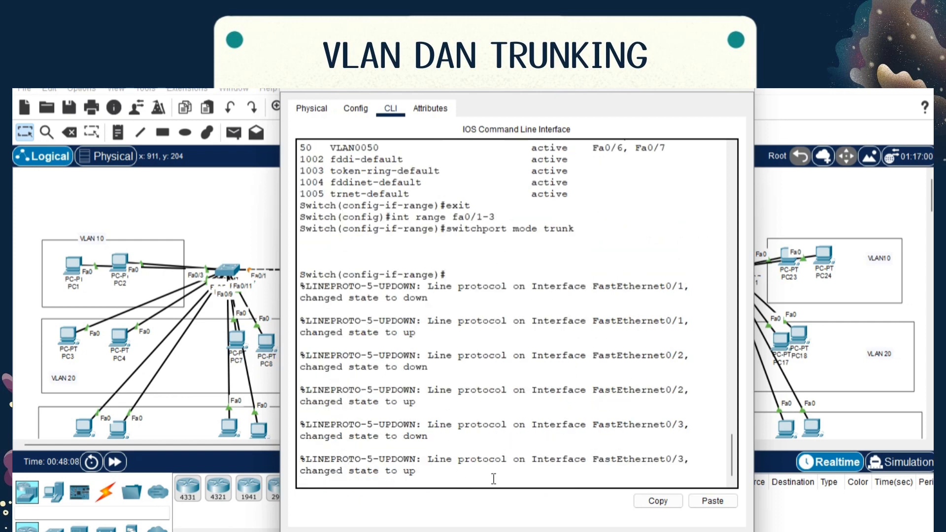
key("Return")
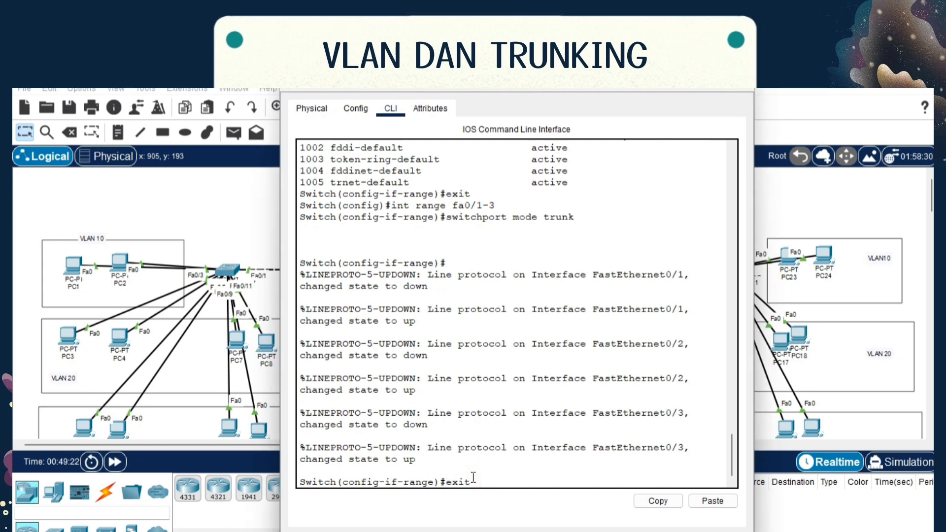
Exit the interface range, check the central switch's trunk ports with do show interface trunk and close its window
key("Return")
type("do show interface trunk")
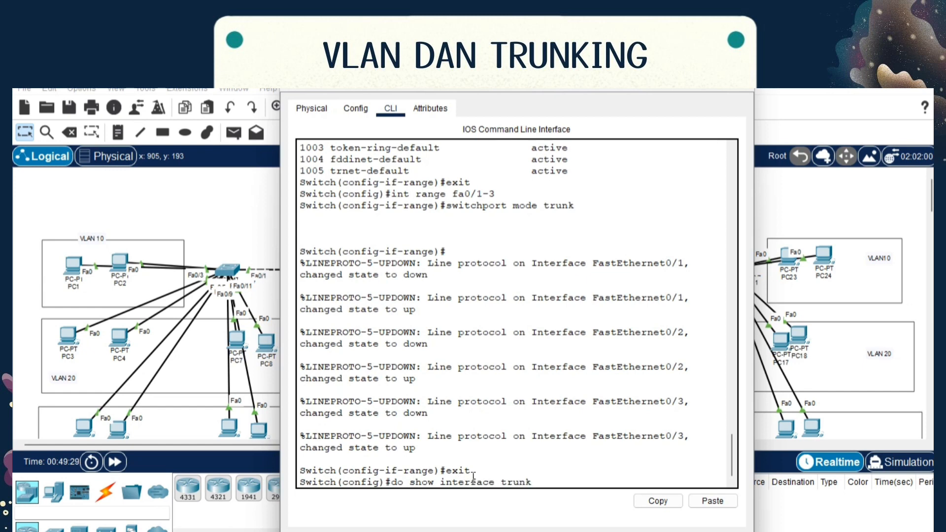
key("Return")
left_click_drag(299, 317, 426, 347)
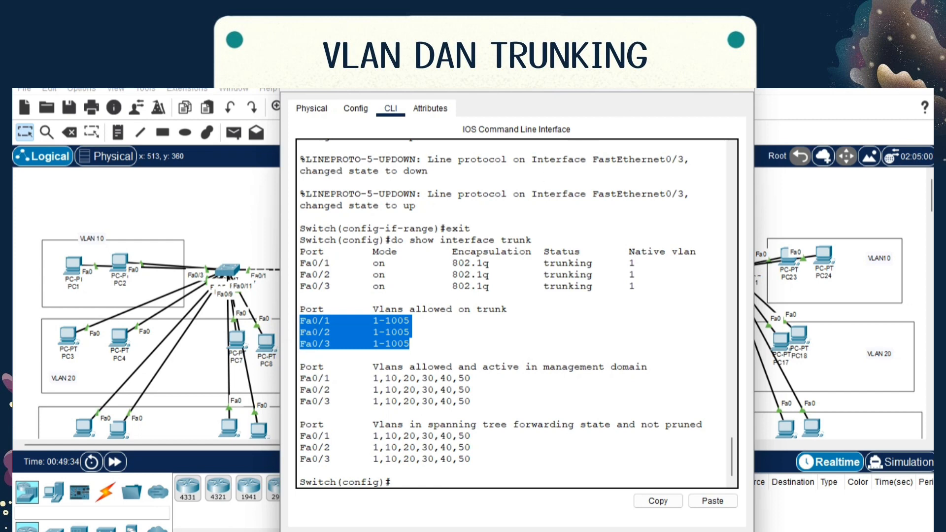
left_click(739, 89)
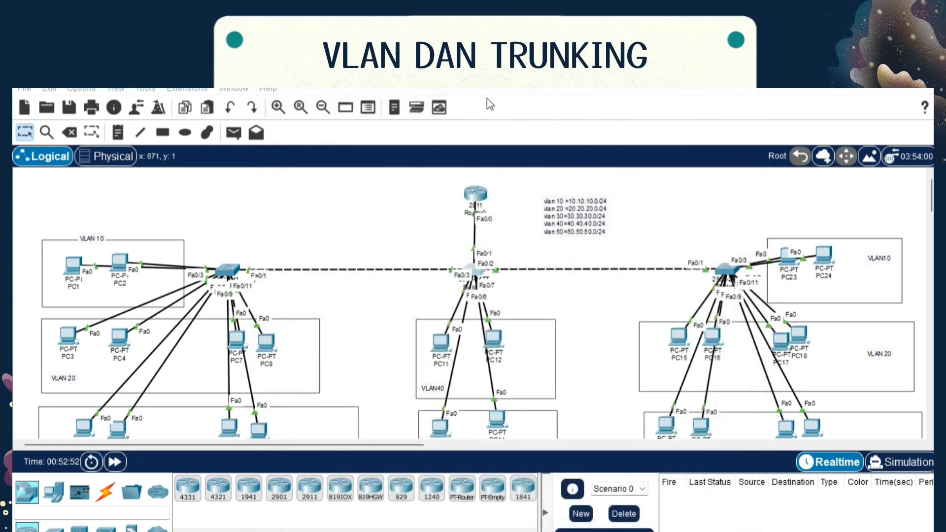
Open the switch connected to PC1 through PC10 again and enter global configuration mode with en and conf t
left_click(229, 274)
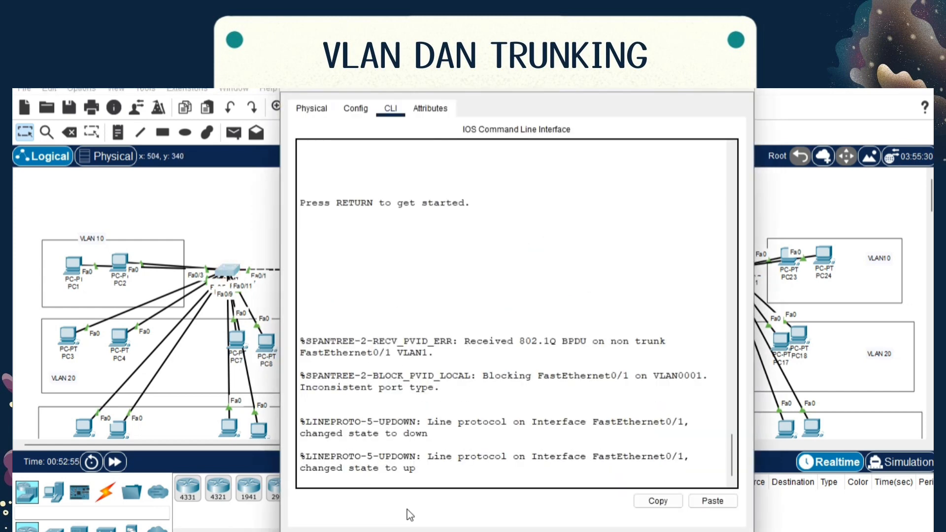
key("Return")
type("en")
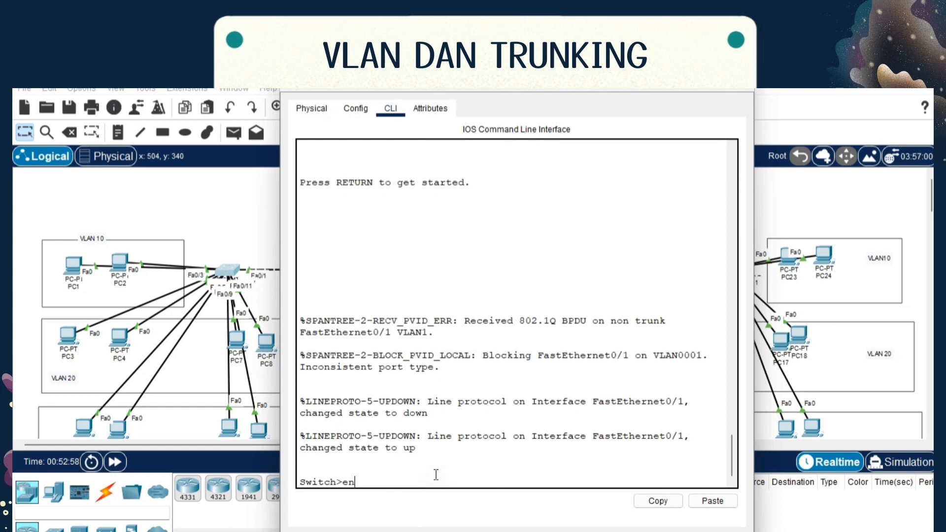
key("Return")
type("conf t")
key("Return")
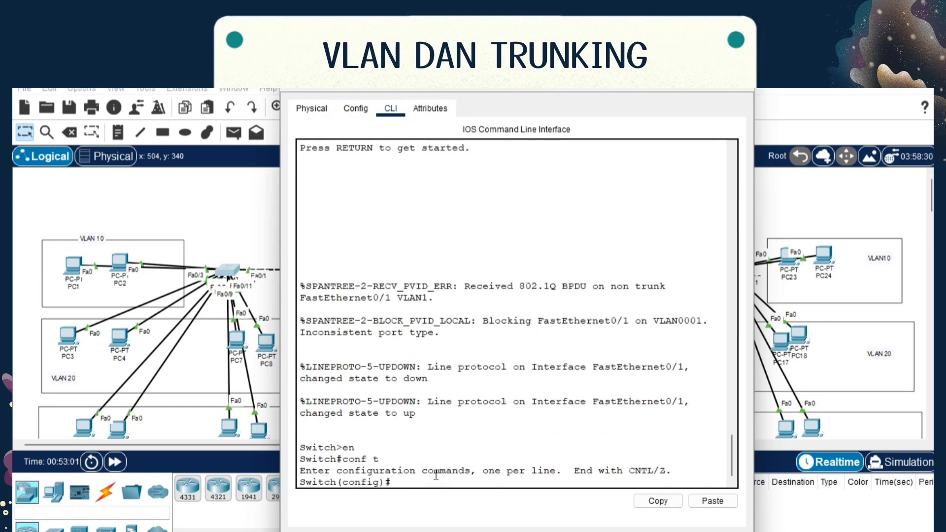
Set interface fa0/1 of the switch connected to PC1 through PC10 to trunk mode and exit the interface
type("int fa0")
key("Return")
type("int fa")
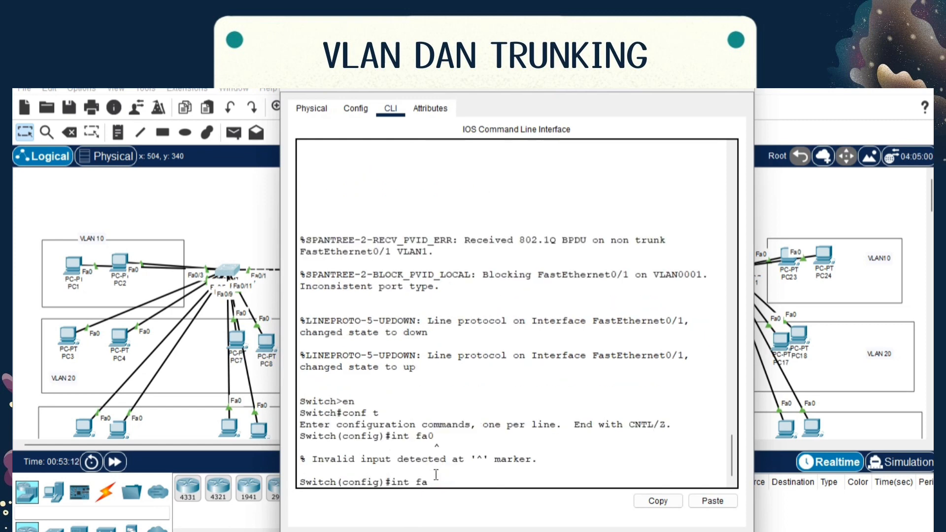
type("0/1")
key("Return")
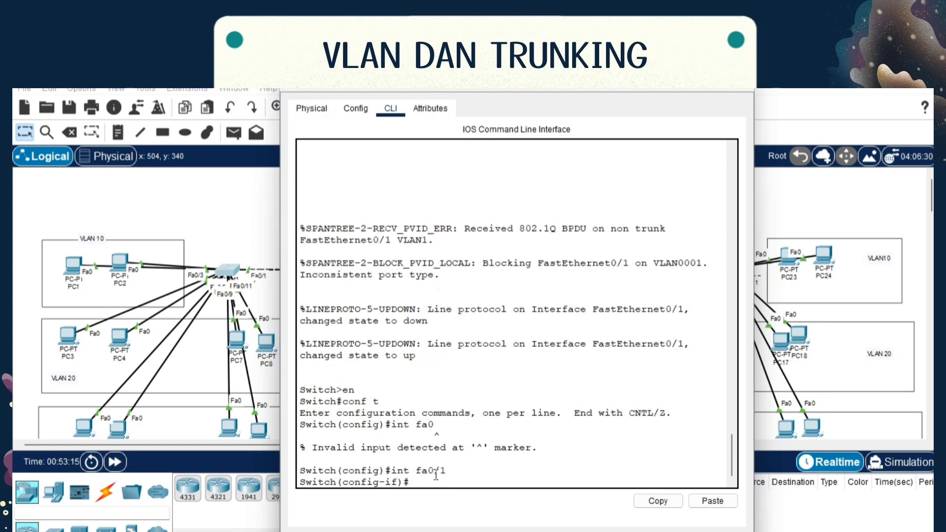
type("switchport mode trunk")
key("Return")
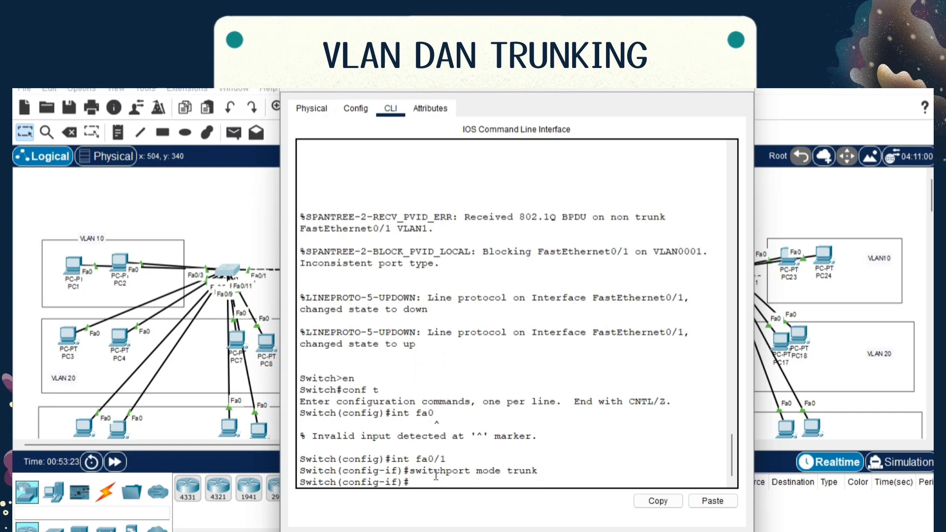
type("exit")
key("Return")
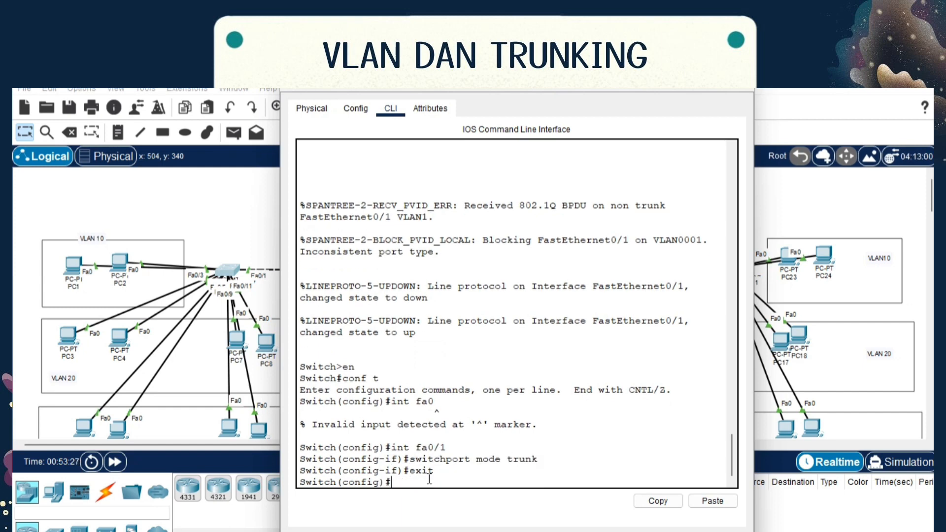
Enter the interface range fa0/2-3 and set it to access mode with switchport mode access
type("int range")
type(" fa0/")
type("1-3")
key("BackSpace")
key("BackSpace")
key("BackSpace")
type("2-3")
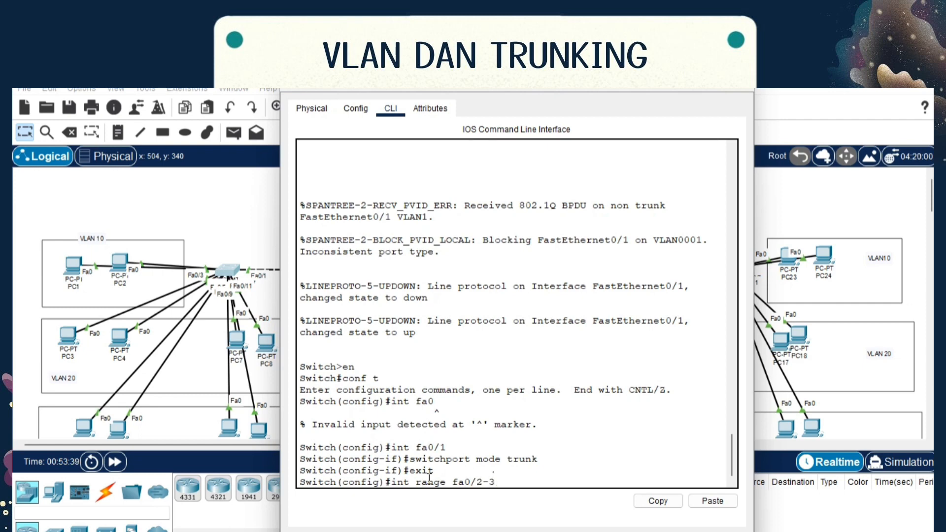
key("Return")
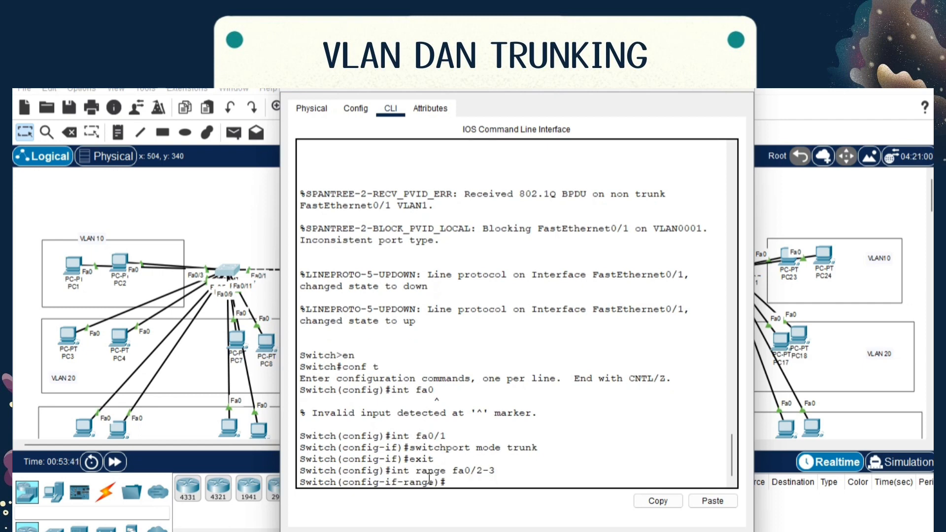
type("switchport mode access")
key("Return")
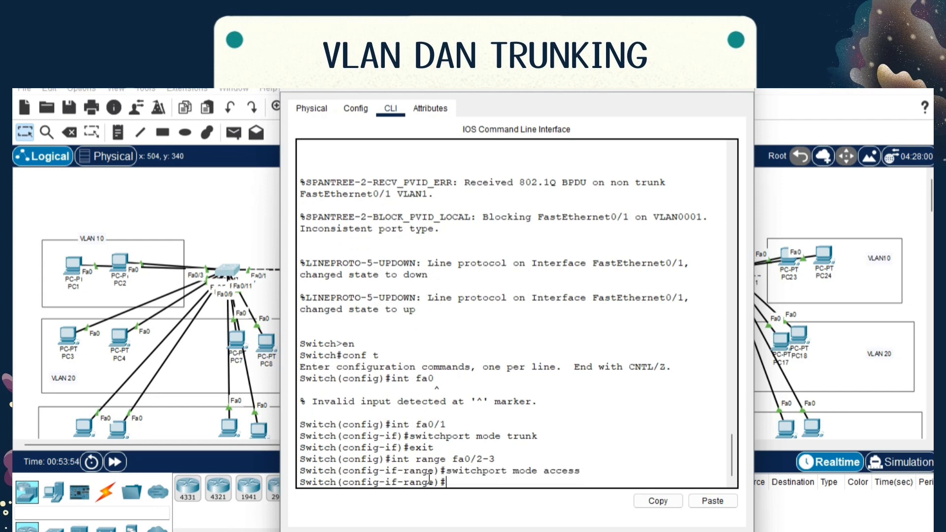
Assign the interface range fa0/2-3 to VLAN 10 with switchport access vlan 10 and exit the range
type("switchpoe]")
key("BackSpace")
type("rt access vlan 10")
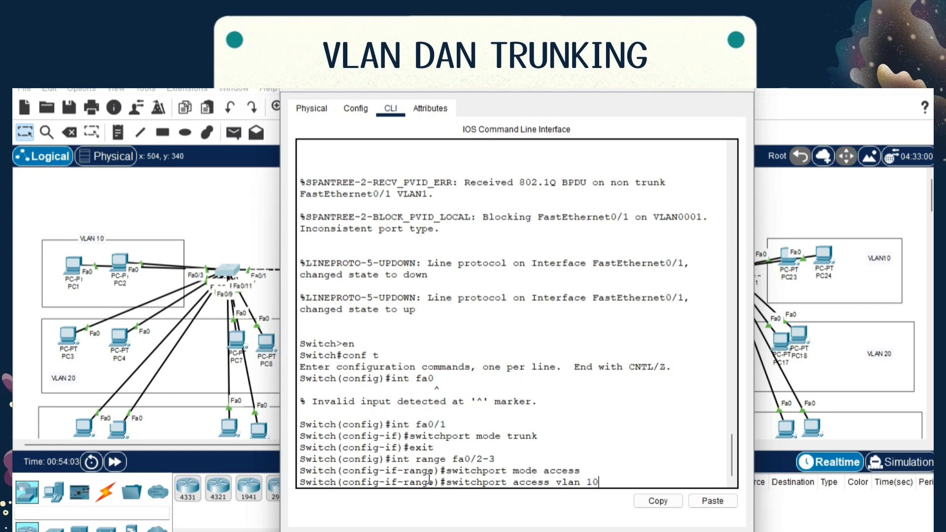
key("Return")
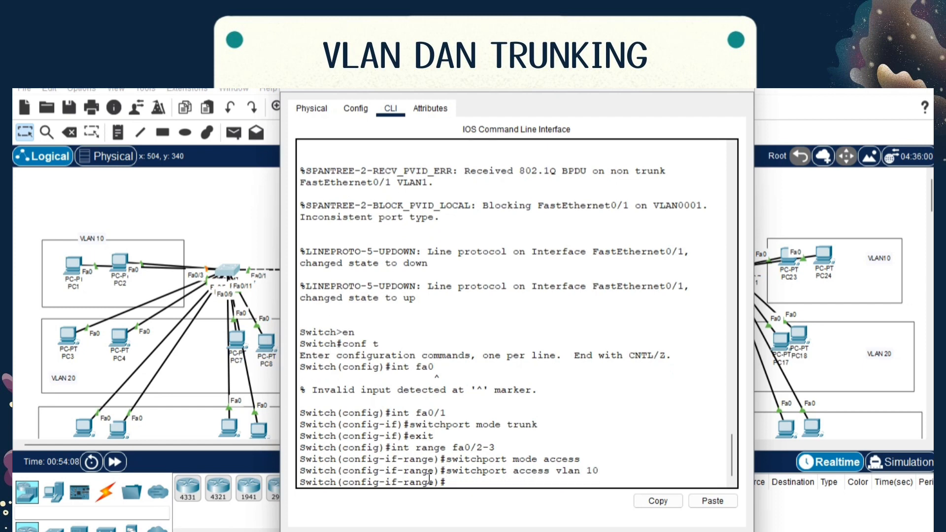
type("exit")
key("Return")
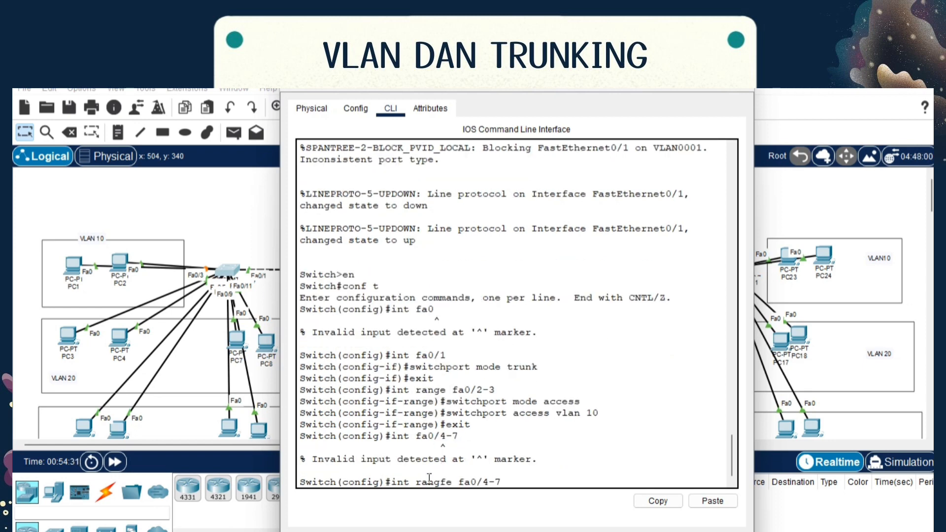
Enter the interface range fa0/4-7 and set it to access mode with switchport mode access
key("BackSpace")
key("BackSpace")
key("BackSpace")
type("e")
key("Return")
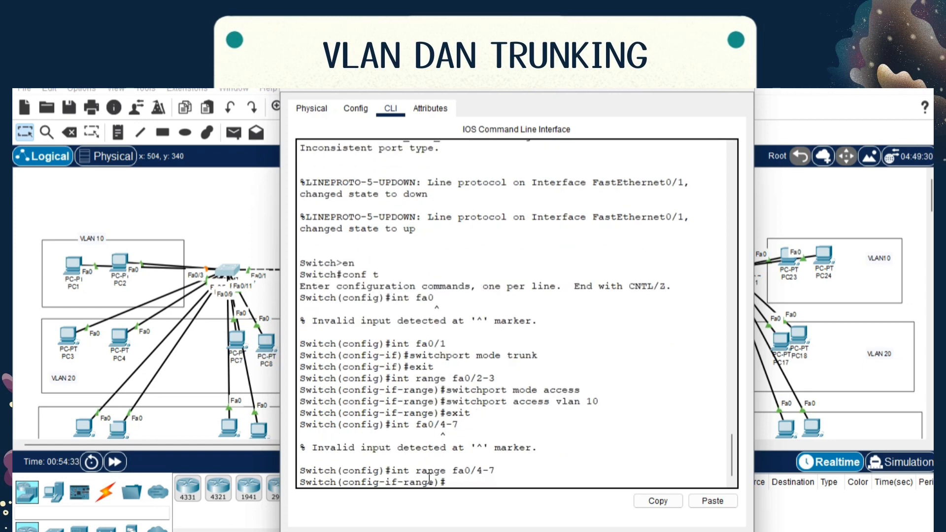
type("switchport access mode")
key("Return")
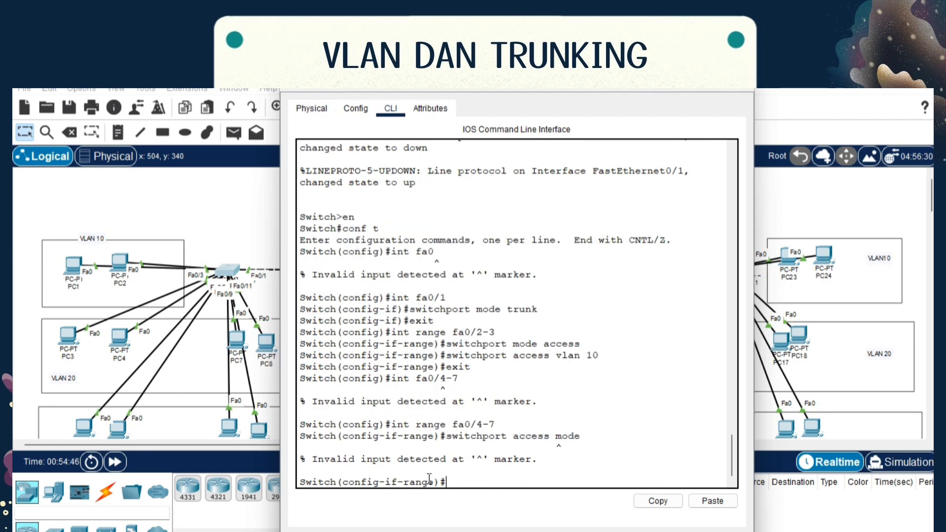
key("Up")
key("BackSpace")
key("BackSpace")
key("BackSpace")
key("BackSpace")
type("modeaccess")
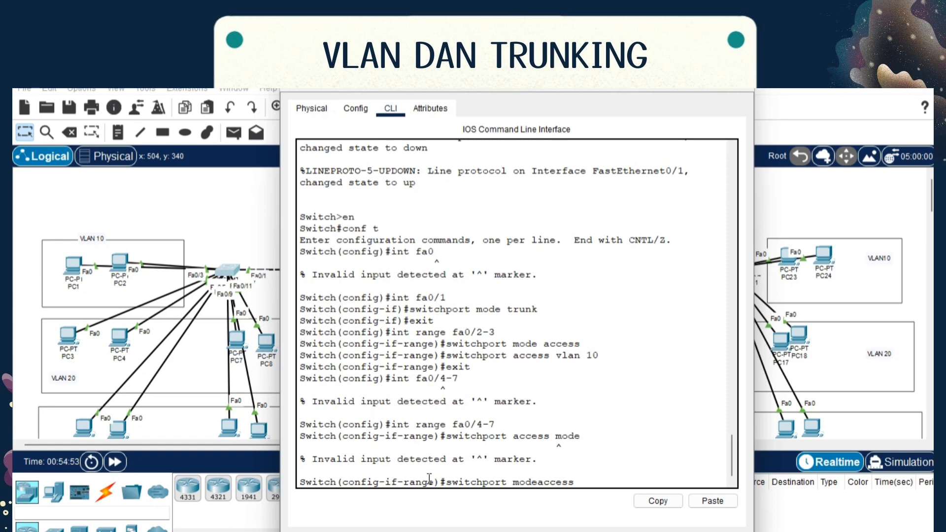
key("Return")
Assign the interface range fa0/4-7 to VLAN 20 with switchport access vlan 20 and exit the range
type("switchport")
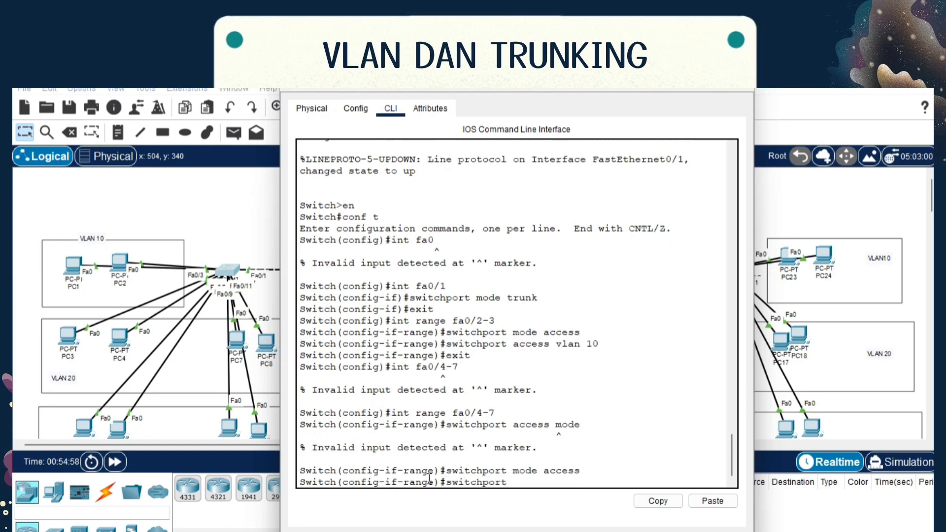
type(" access vlan 20")
key("Return")
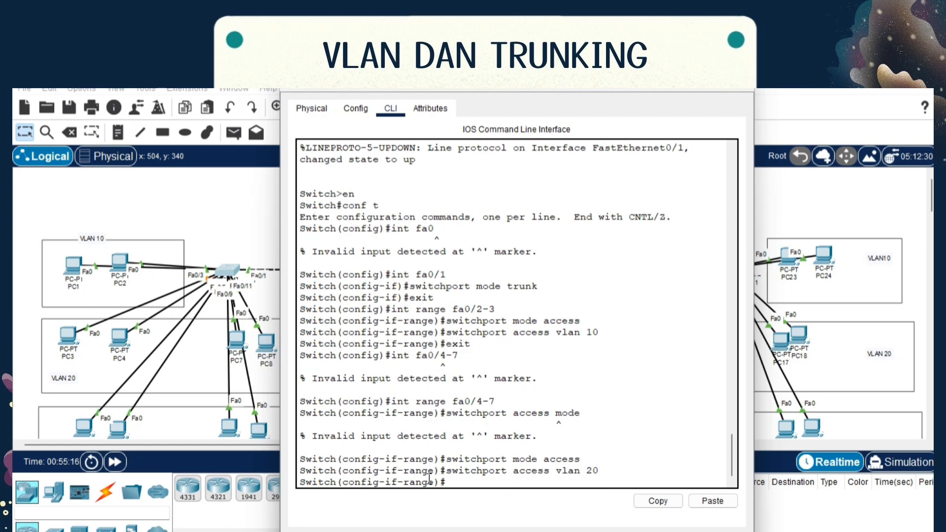
type("exit")
key("Return")
Enter the interface range fa0/8-11 and set it to access mode with switchport mode access
type("int range fa0/")
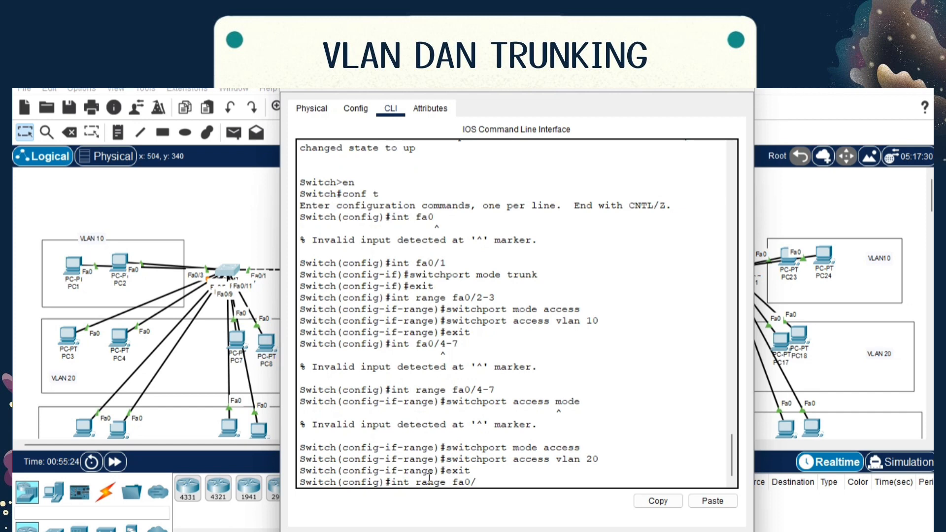
type("9")
key("BackSpace")
type("8-11")
key("Return")
type("switchport mode acces")
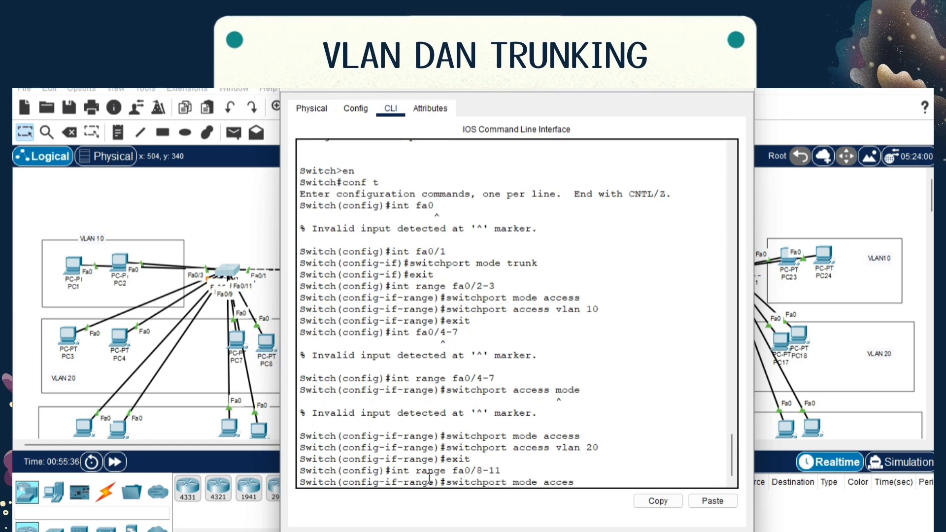
type("s")
key("Return")
Assign the interface range fa0/8-11 to VLAN 30 and list the switch's VLANs with do show vlan brief
type("switch")
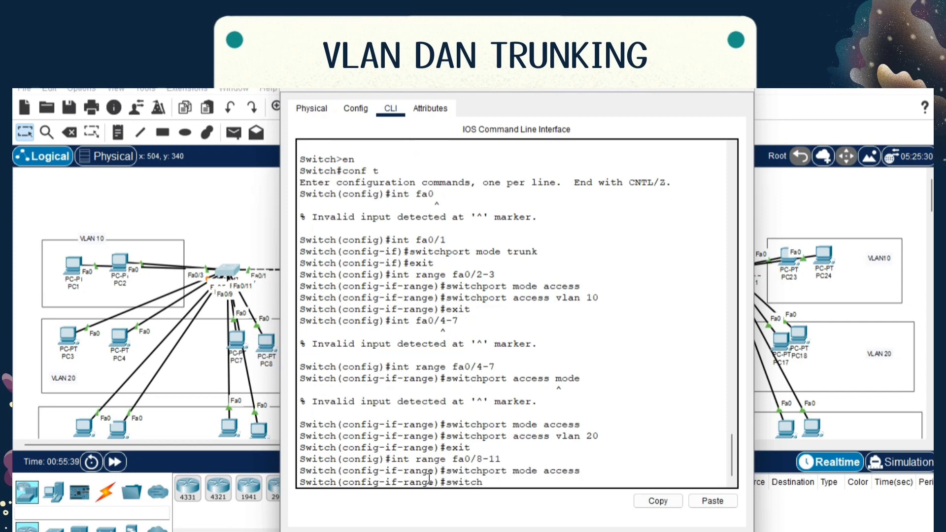
type("port access vlan 30")
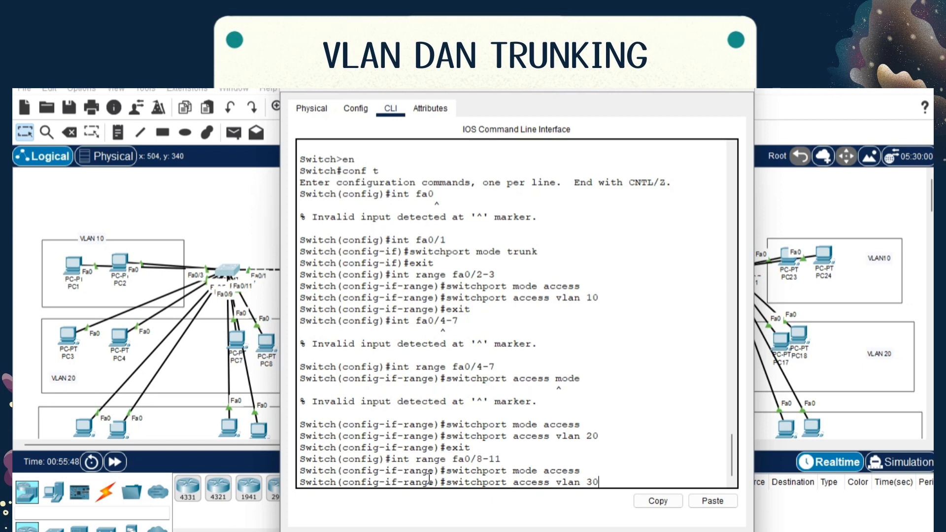
key("Return")
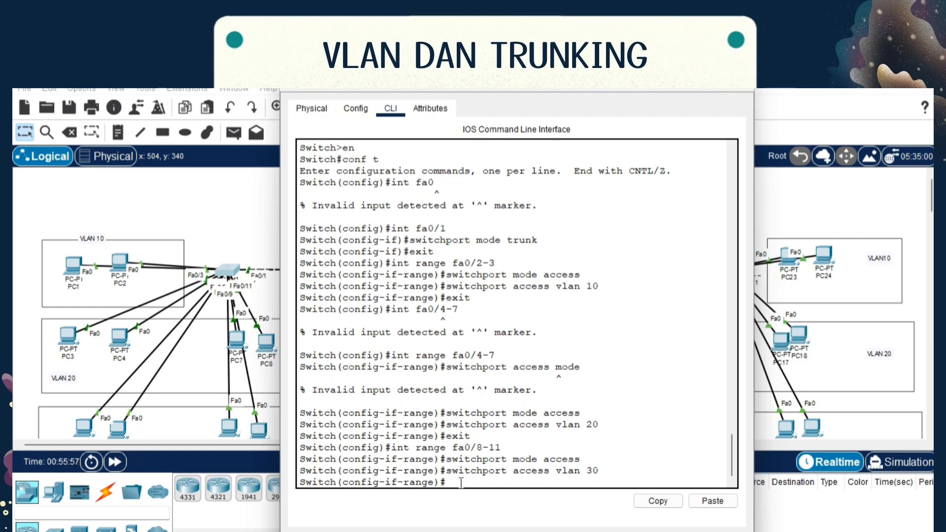
type("do show vlan brief")
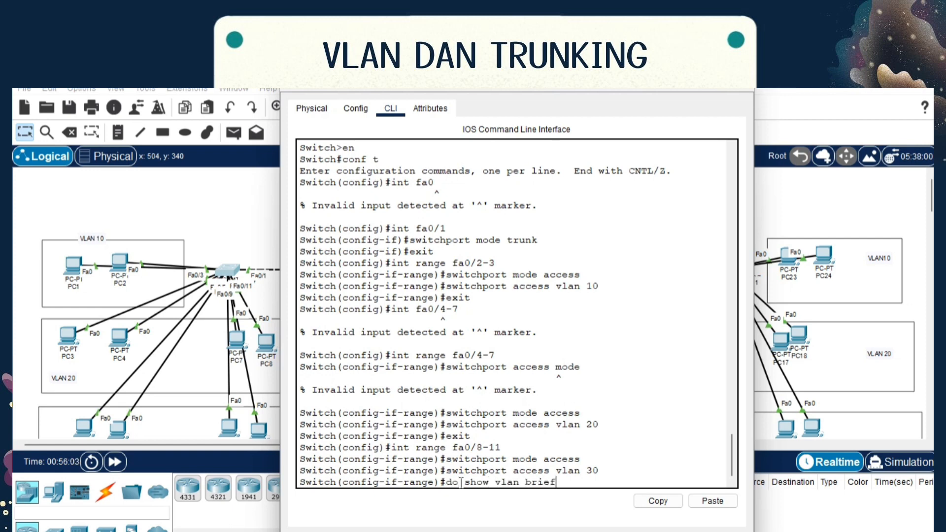
key("Return")
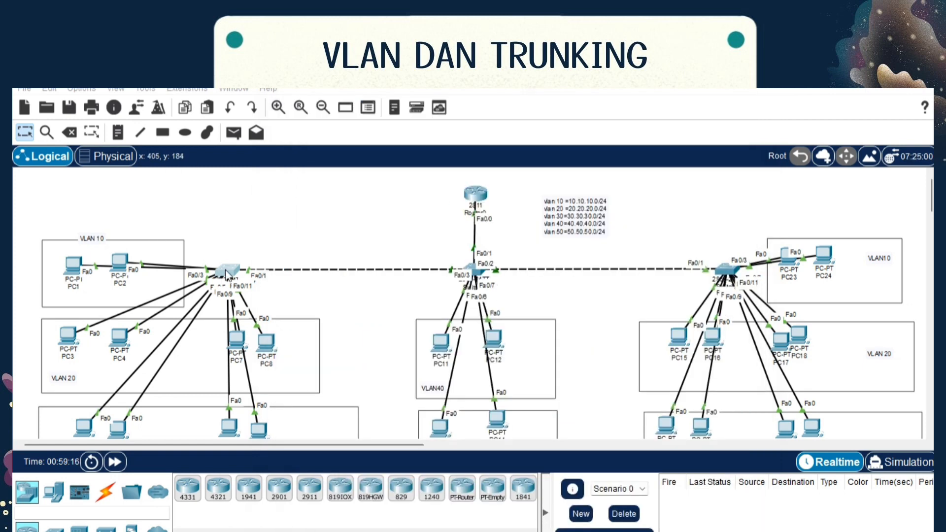
Open the switch connected to PC15 through PC24 and enter global configuration mode with en and conf t
left_click(728, 270)
key("Return")
type("en")
key("Return")
type("con")
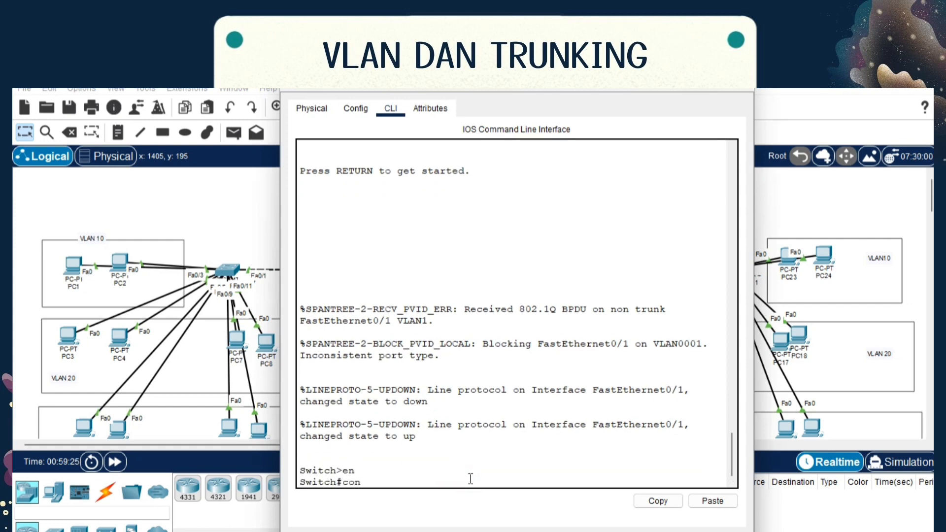
type("f t")
key("Return")
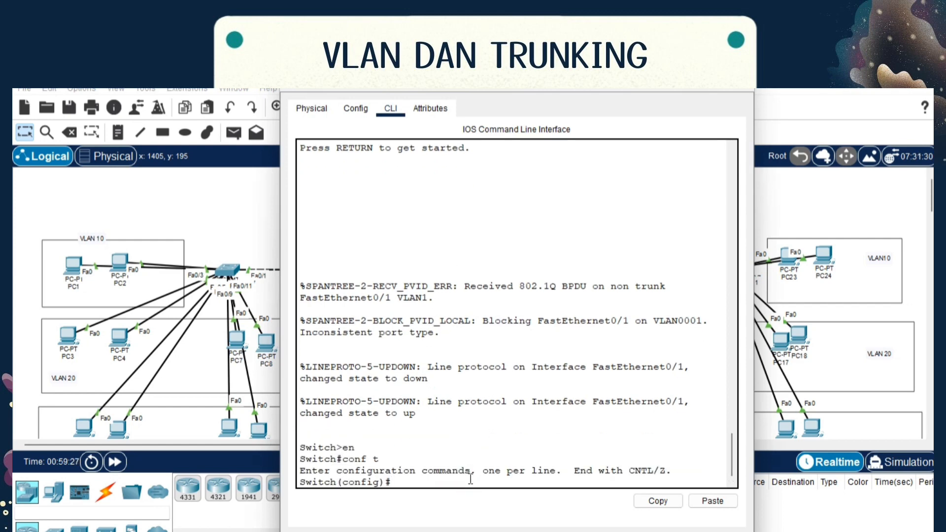
Set interface fa0/1 of the switch connected to PC15 through PC24 to trunk mode and exit the interface
type("int fa0/1")
key("Return")
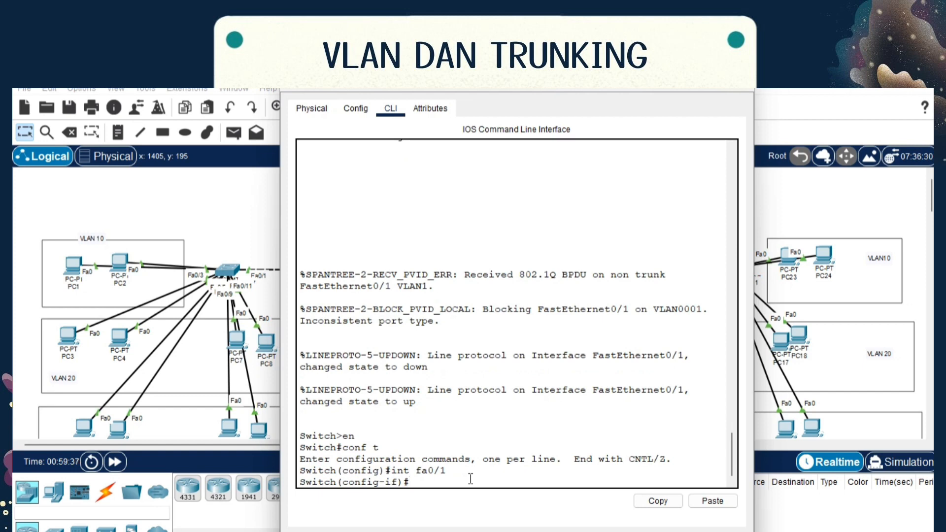
type("switchport mode trunk")
key("Return")
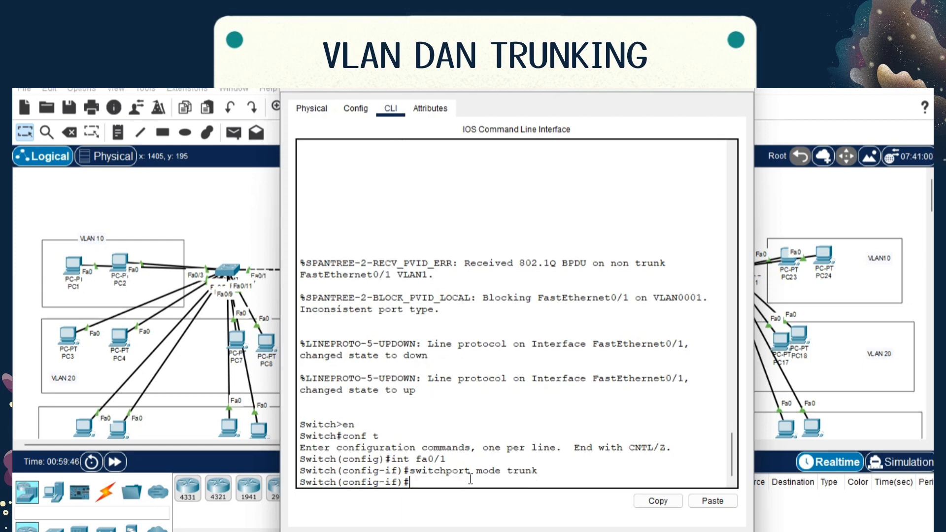
type("exit")
key("Return")
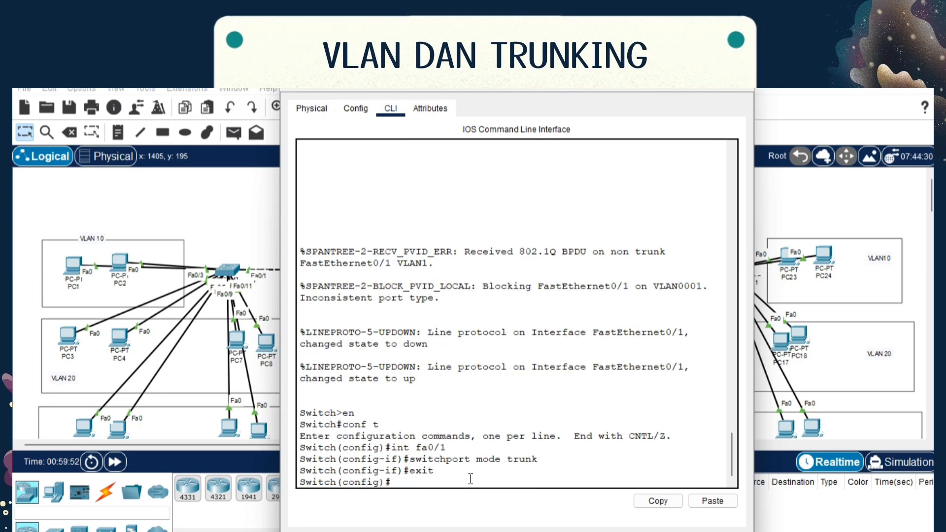
Set the interface range fa0/2-3 to access mode, assign it to VLAN 10 and exit the range
type("int range fa 0/2-3")
key("Return")
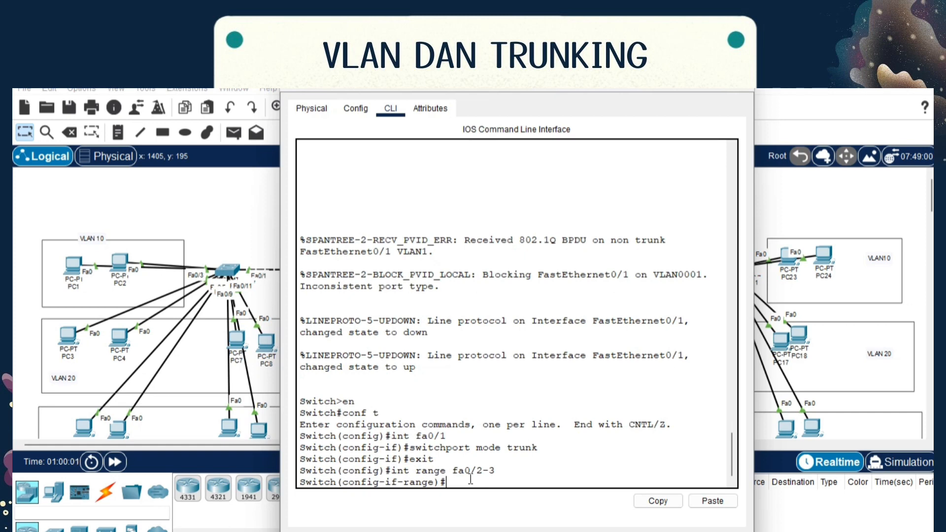
type("switchport mode access")
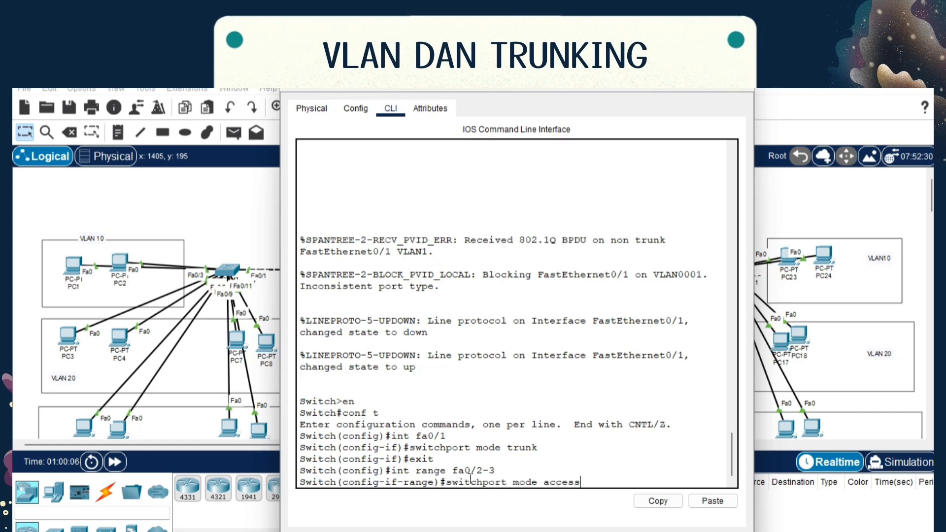
key("Return")
type("sritc")
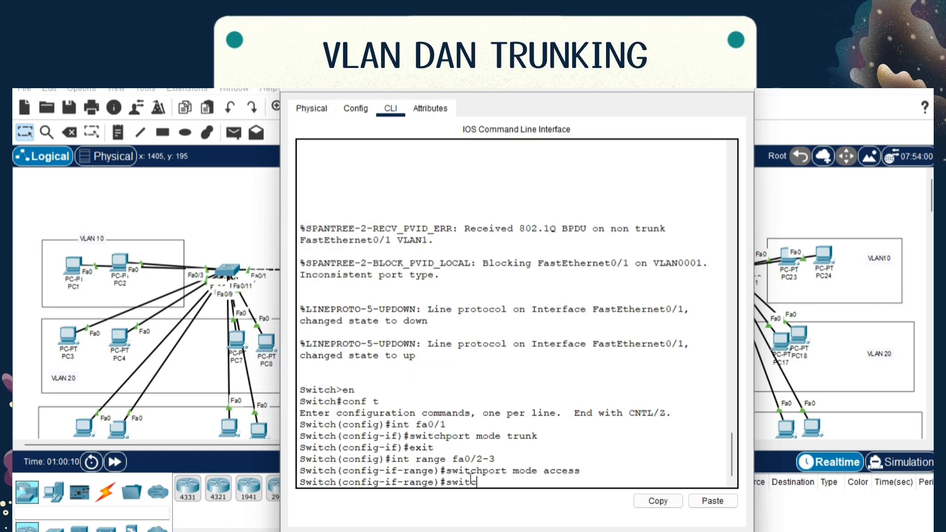
type("hport access vlan 10")
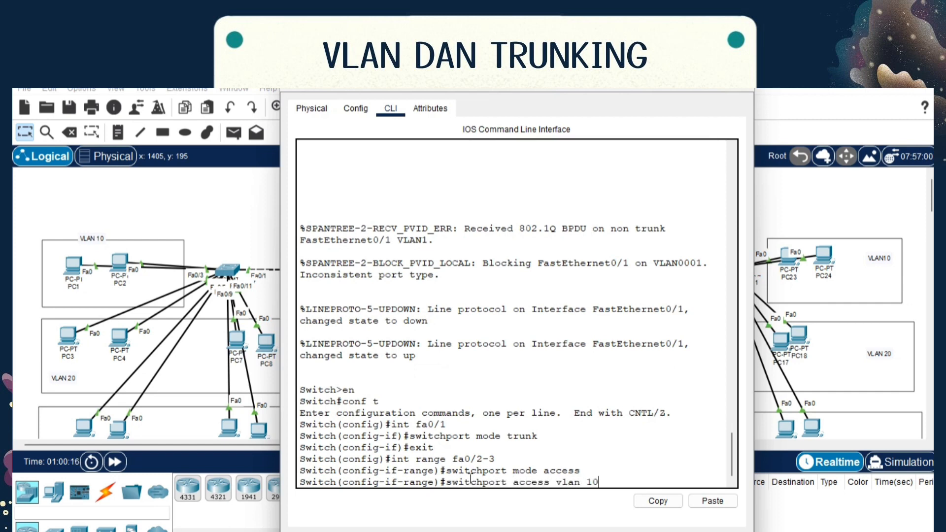
key("Return")
type("exi")
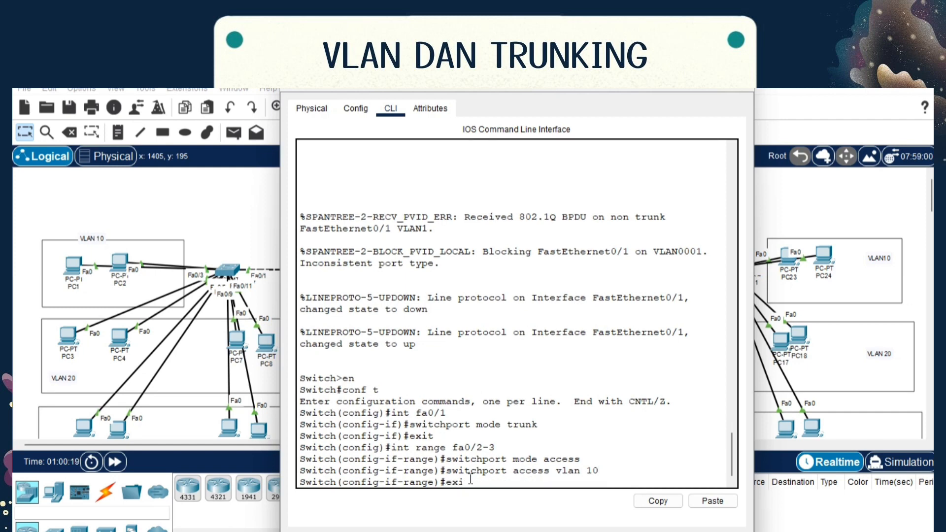
type("t")
key("Return")
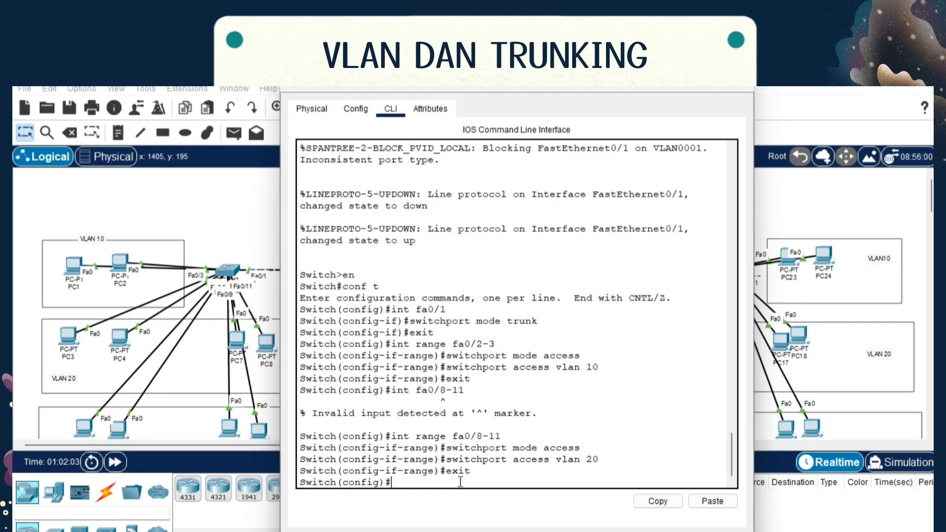
Set the interface range fa0/5-7 to access mode, assign it to VLAN 20 and exit the range
type("int range fa0")
type("/5-7")
key("Return")
type("switchpo")
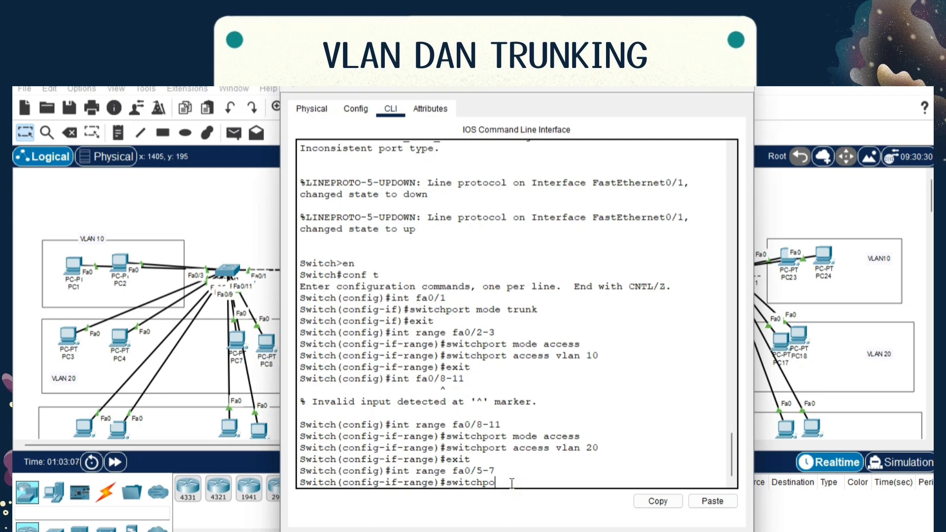
type("rt mode access")
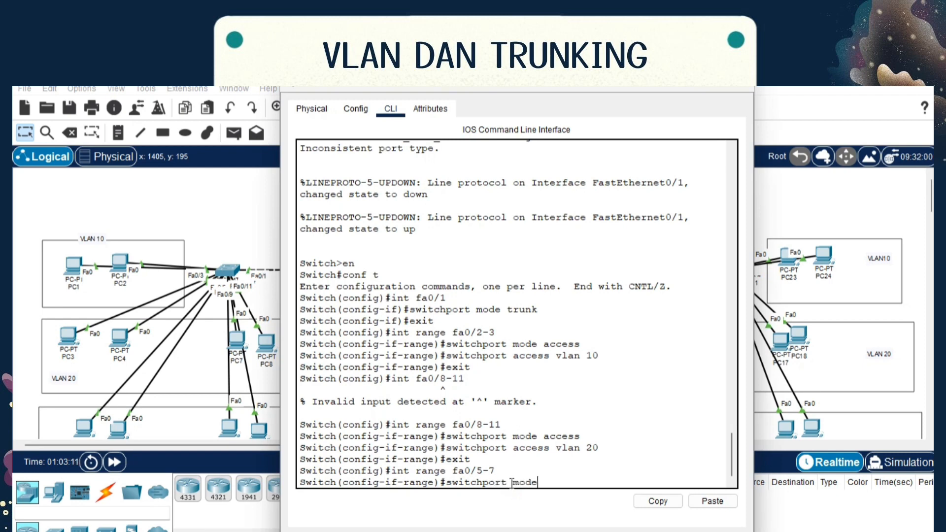
key("Return")
type("swi")
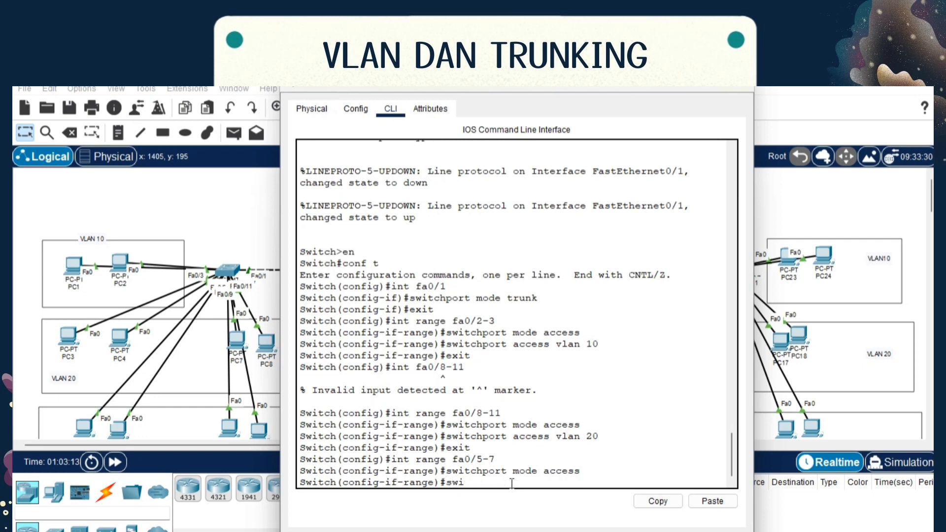
type("tchport access vlan 20")
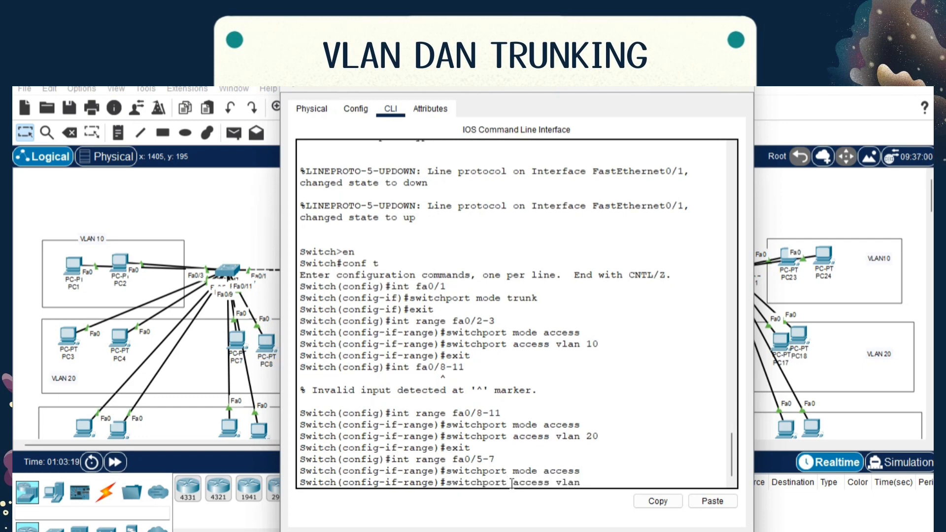
key("Return")
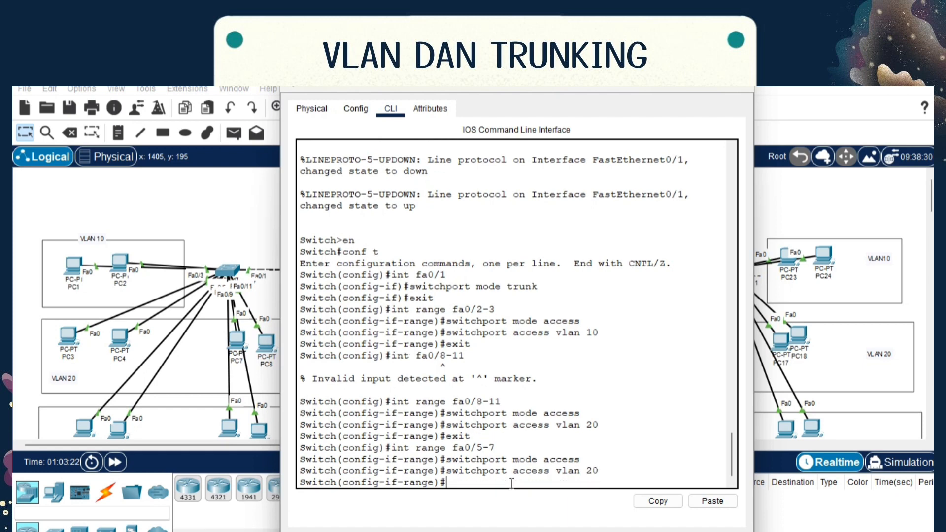
type("exit")
key("Return")
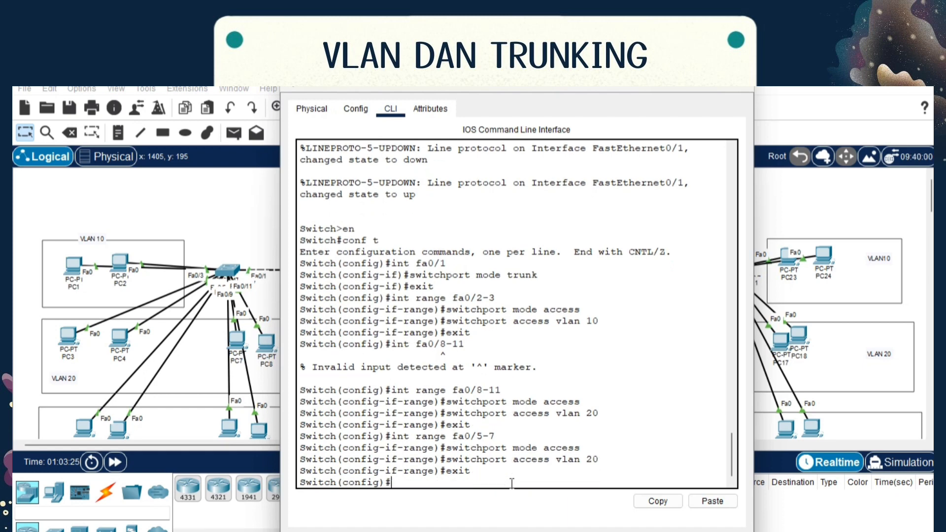
Set the interface range fa0/8-11 to access mode, assign it to VLAN 30 and exit the range
type("ran")
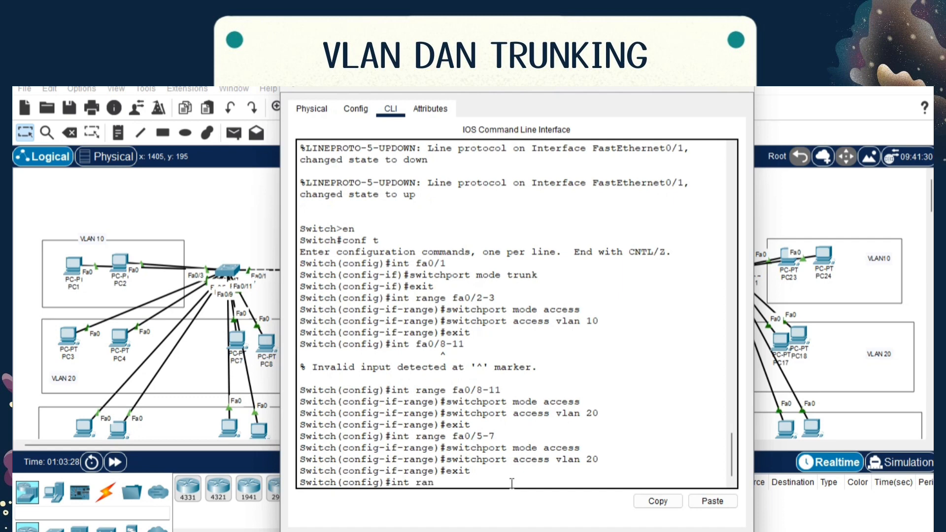
type("ge 0")
type("a0/8-")
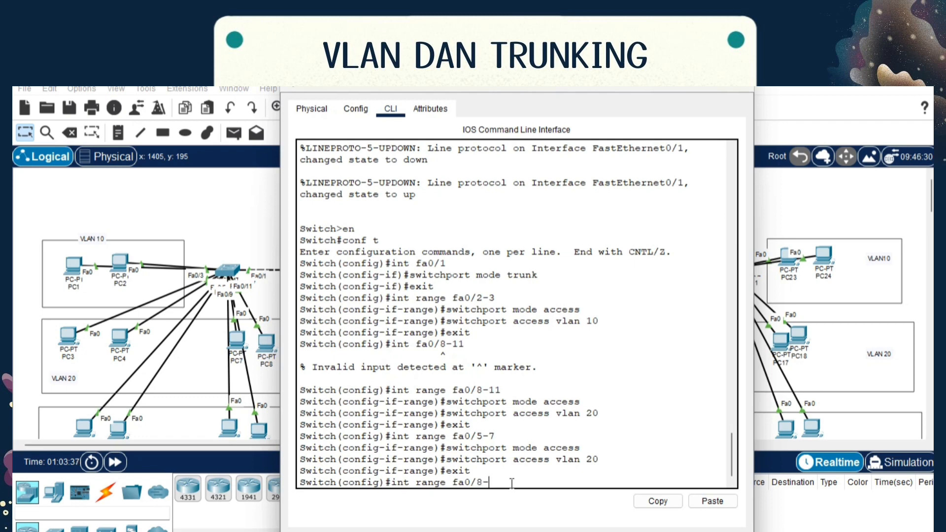
type("11")
key("Return")
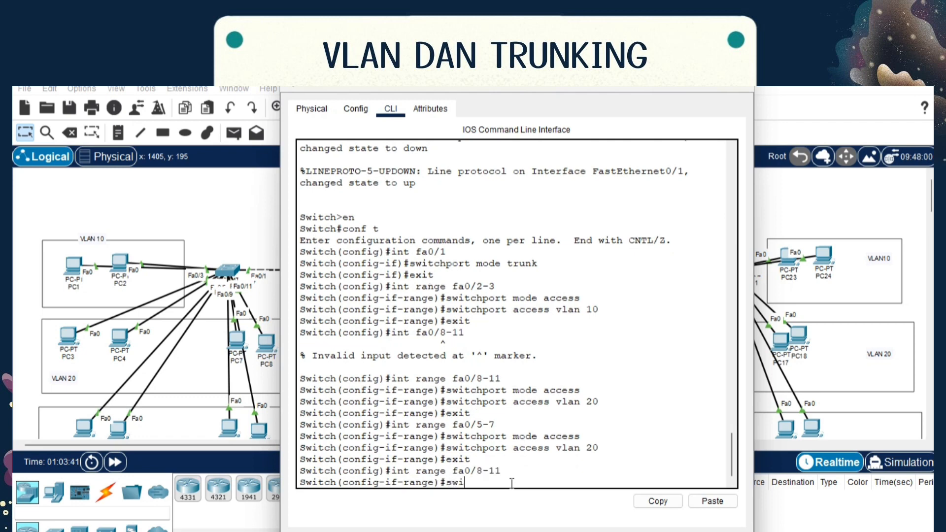
type("switchport mode access")
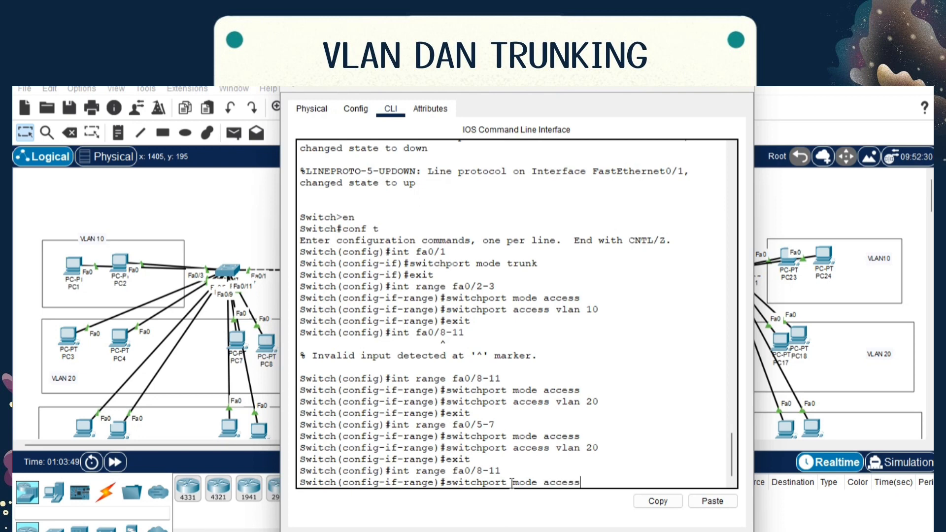
key("Return")
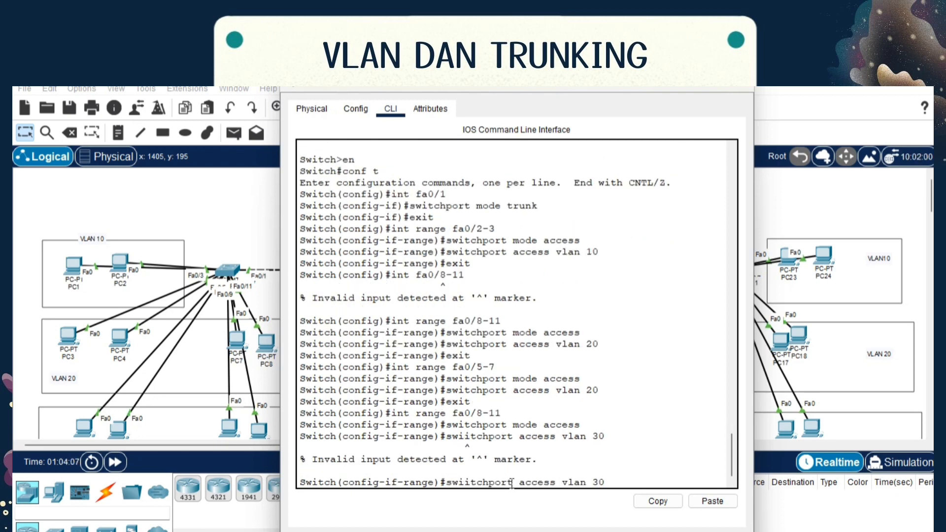
key("BackSpace")
key("Return")
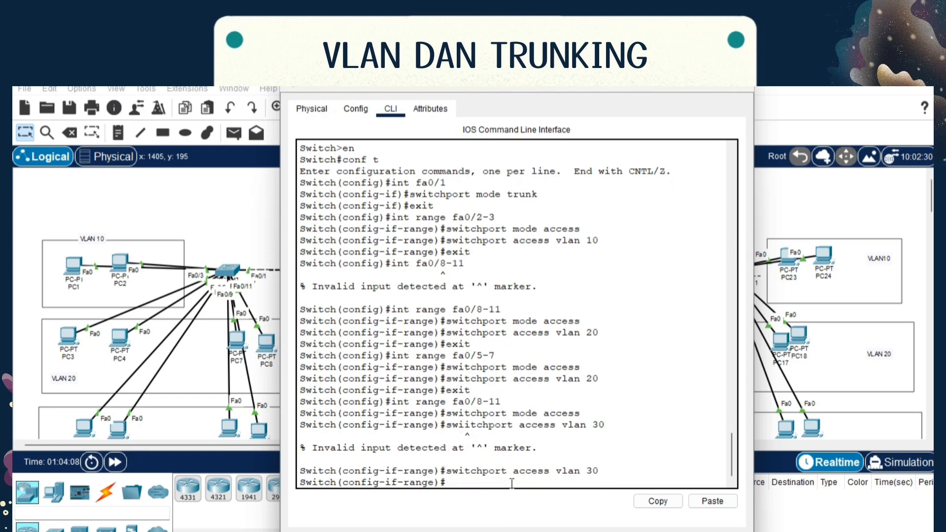
type("exit")
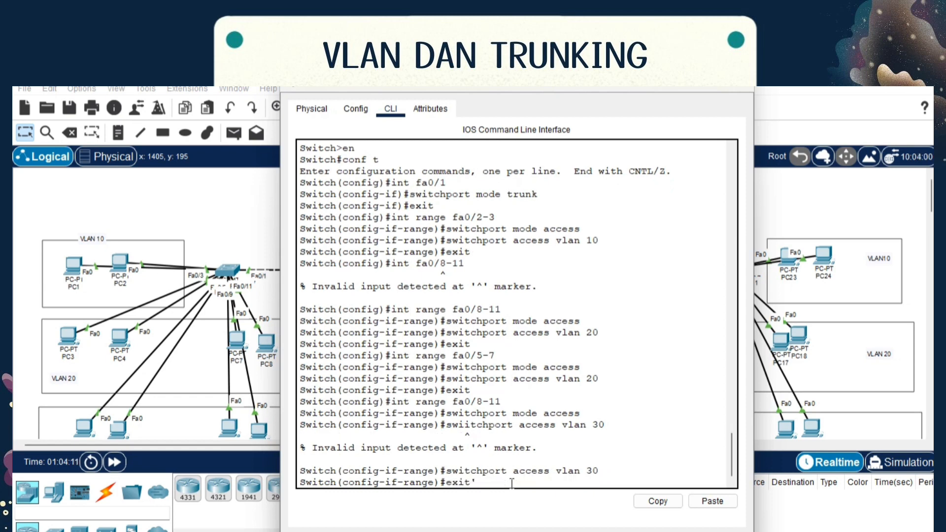
key("Return")
List the switch's VLANs with do show vlan brief and examine the ports assigned to VLANs 10, 20 and 30
type("do sh")
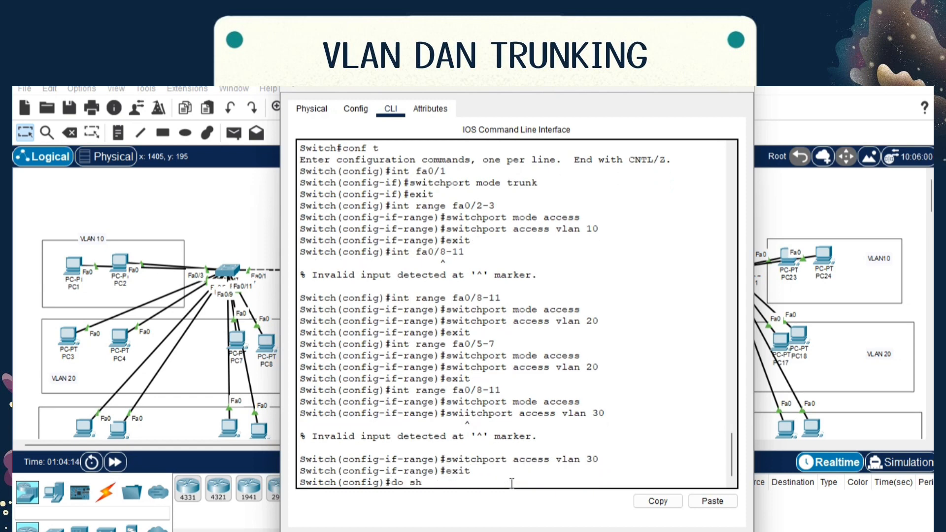
type("ow vlan brieg")
key("Return")
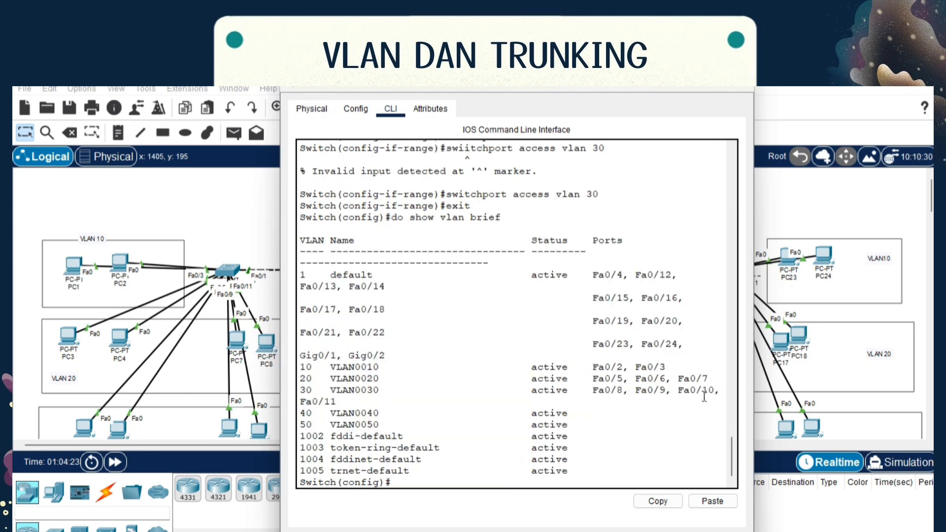
left_click_drag(304, 371, 703, 412)
left_click(679, 412)
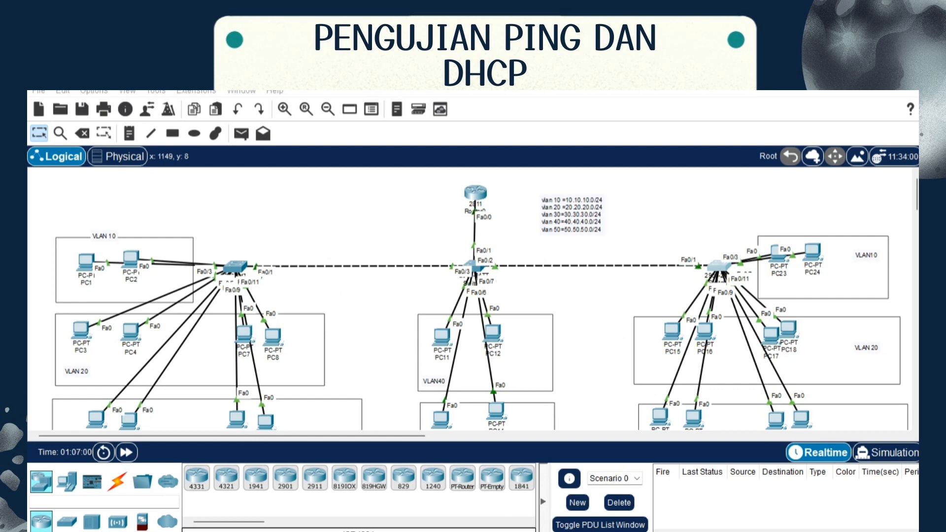
Set PC1's IP configuration to DHCP and close its window
scroll(543, 219, "down", 2)
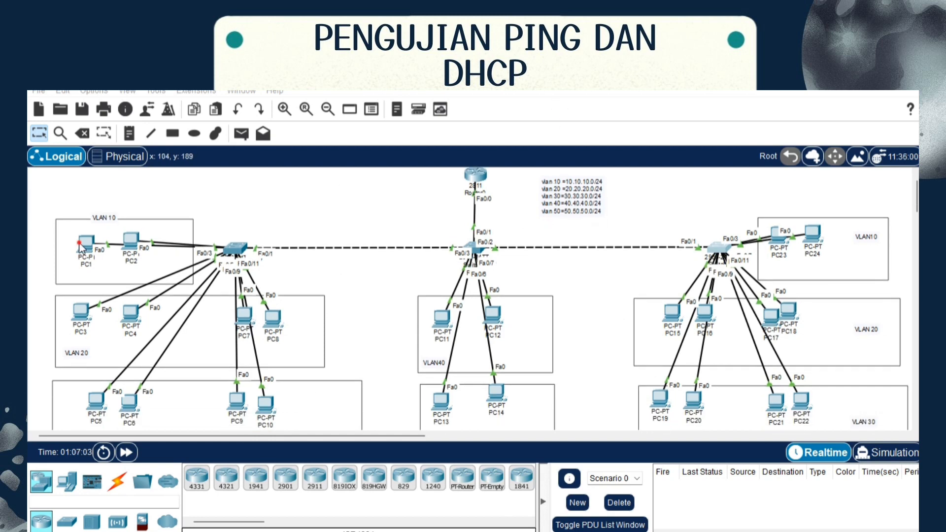
left_click(81, 249)
left_click(403, 141)
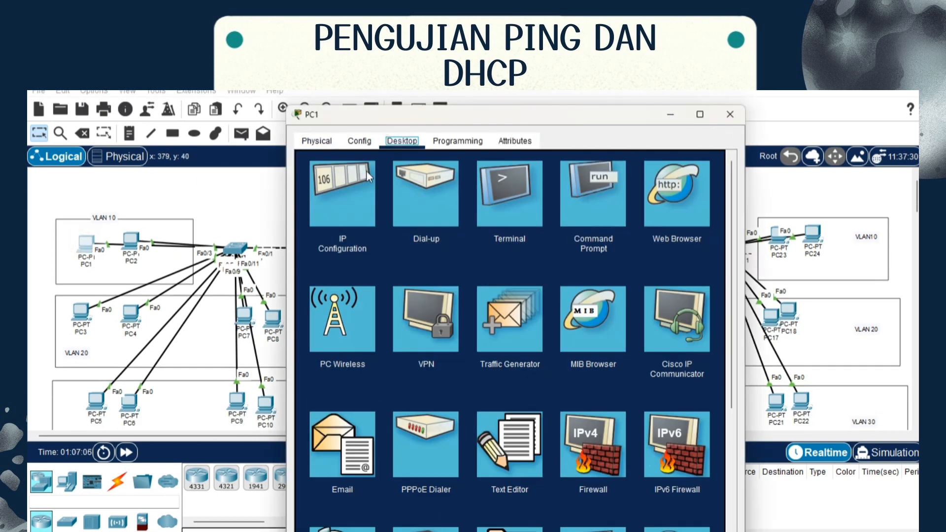
left_click(358, 185)
left_click(321, 215)
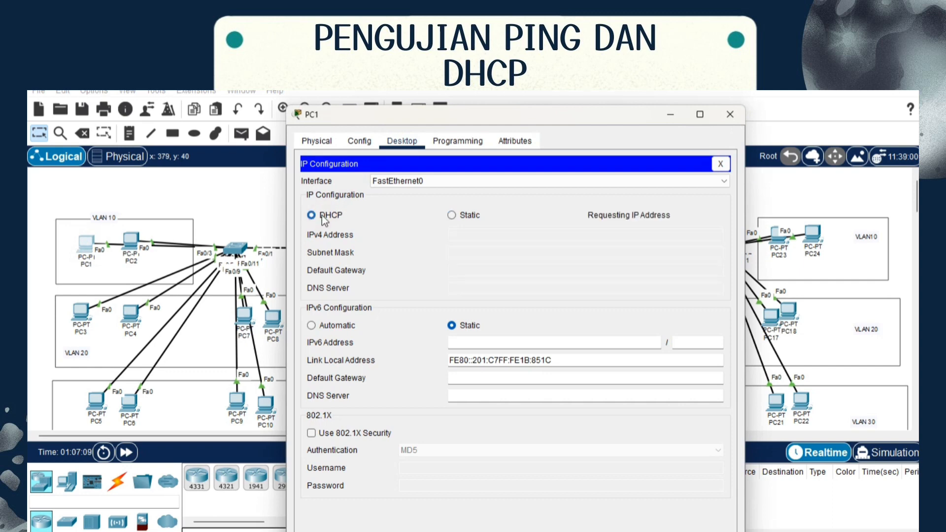
left_click(729, 114)
Set PC3's IP configuration to DHCP and close its window
left_click(81, 310)
left_click_drag(394, 115, 395, 85)
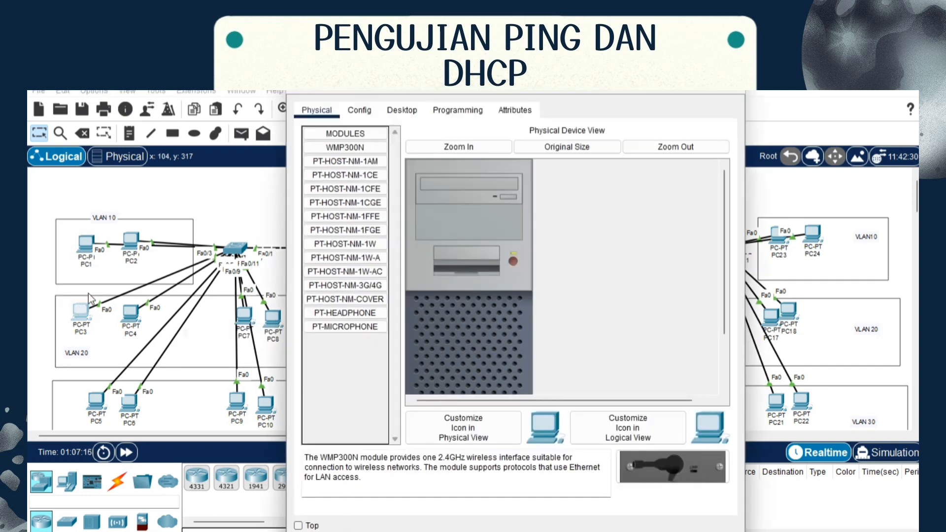
left_click(394, 112)
left_click(347, 160)
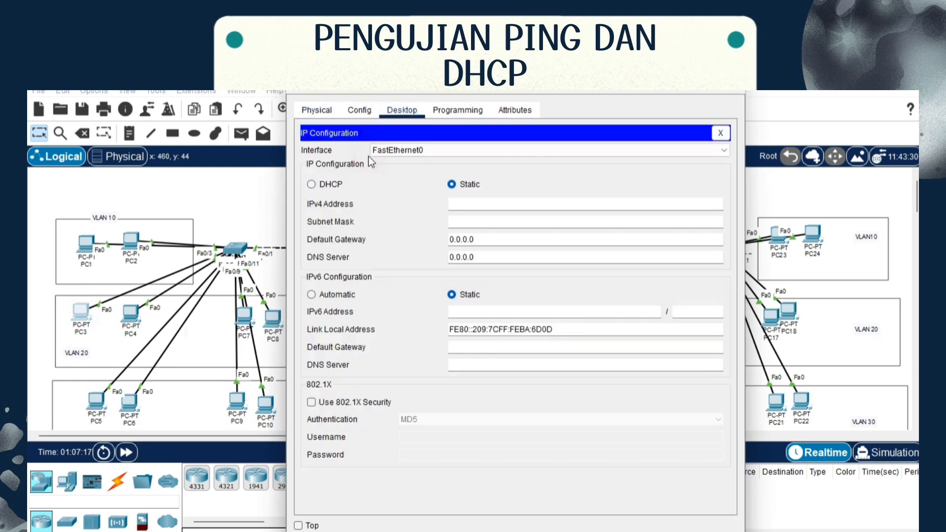
left_click(311, 185)
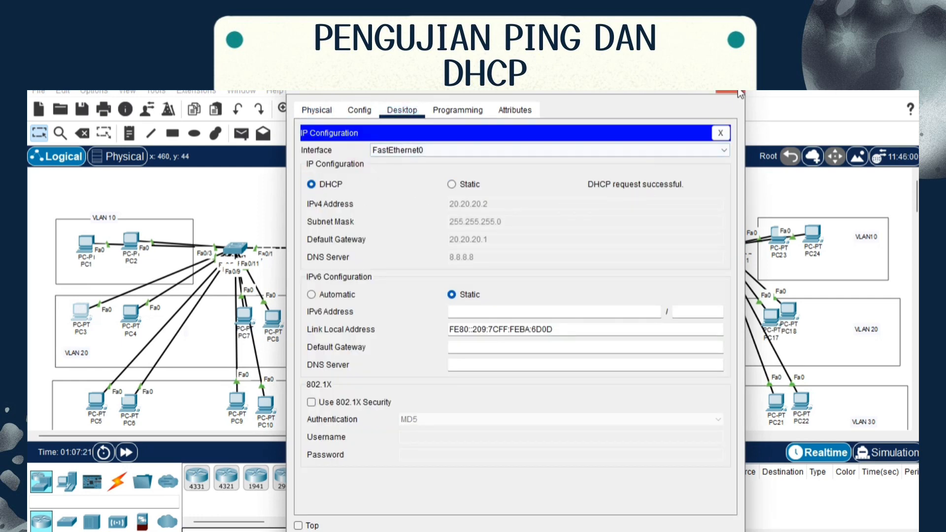
left_click(731, 93)
Set PC5's IP configuration to DHCP and close its window
left_click(96, 400)
left_click_drag(394, 118, 394, 79)
left_click(389, 110)
left_click(353, 161)
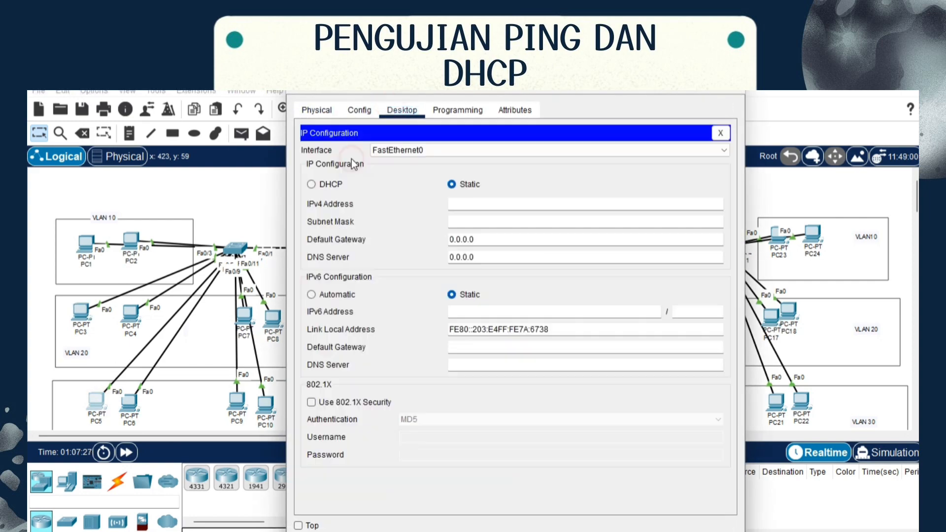
left_click(334, 186)
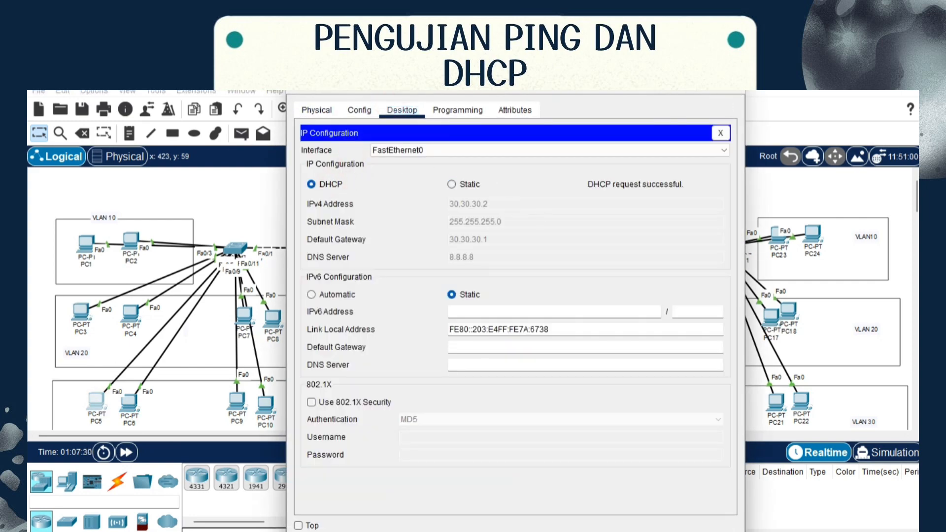
left_click(733, 91)
Set PC11's IP configuration to DHCP and close its window
left_click(445, 316)
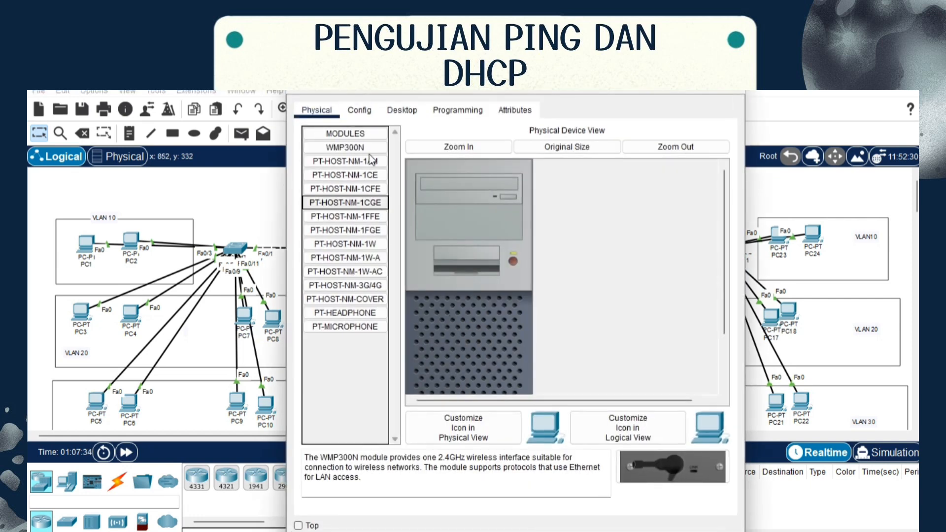
left_click(400, 112)
left_click(356, 181)
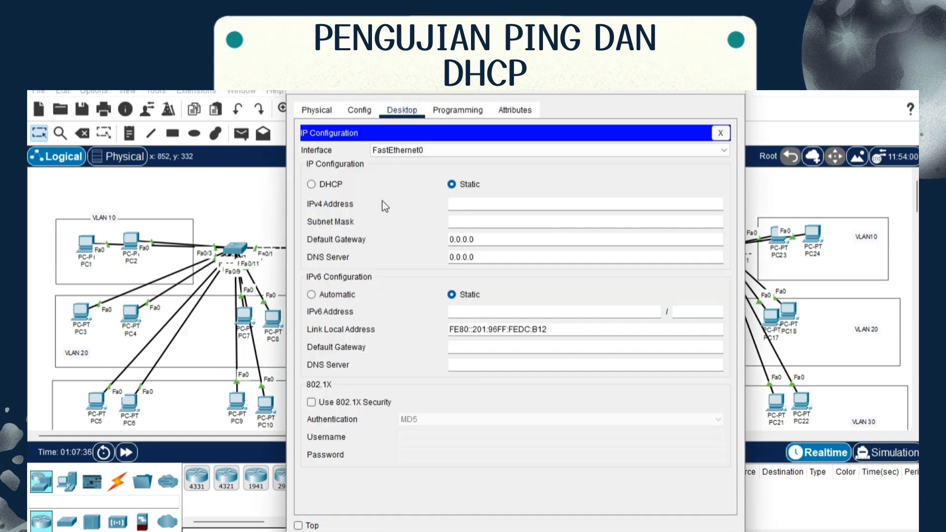
left_click(312, 183)
left_click(733, 94)
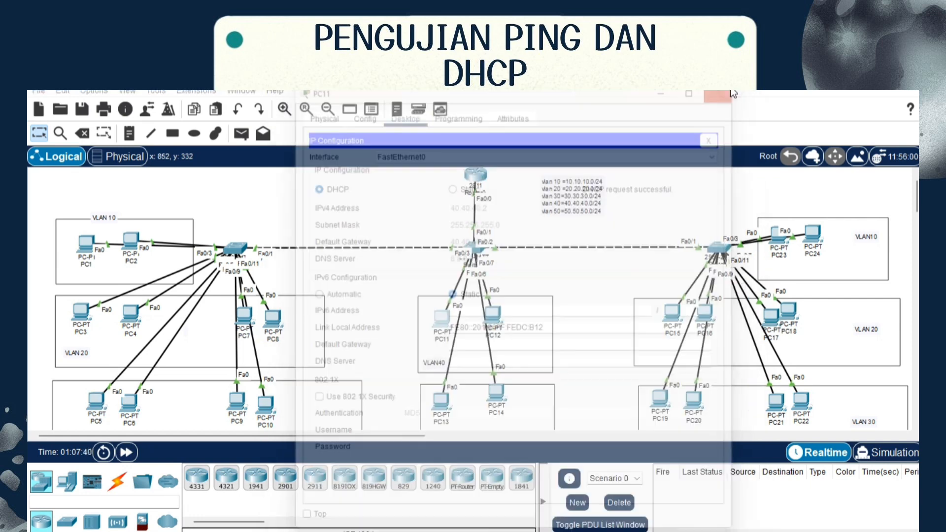
Set PC13's IP configuration to DHCP
left_click(441, 400)
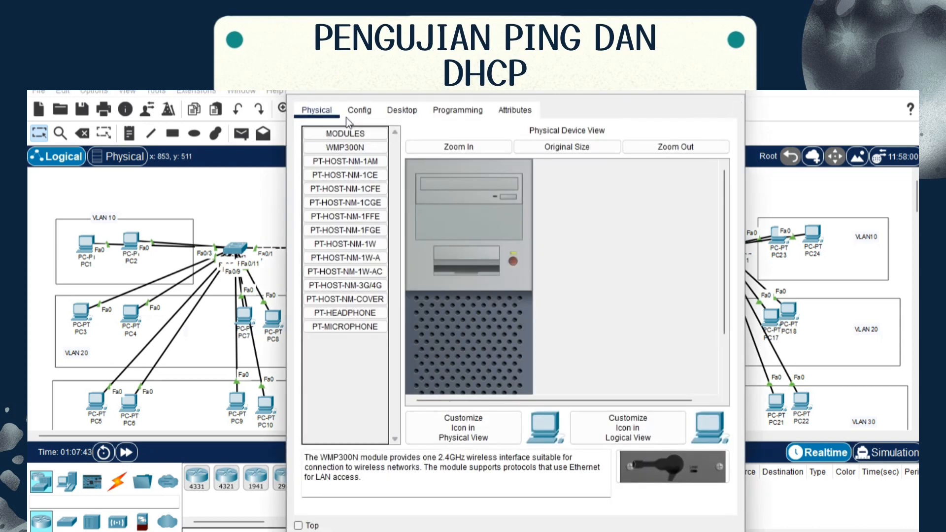
left_click(400, 111)
left_click(344, 163)
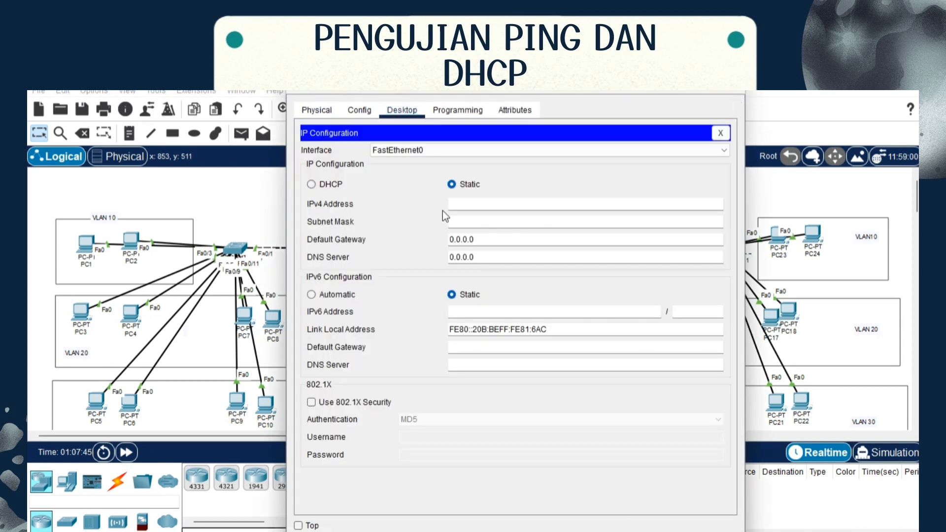
left_click(312, 183)
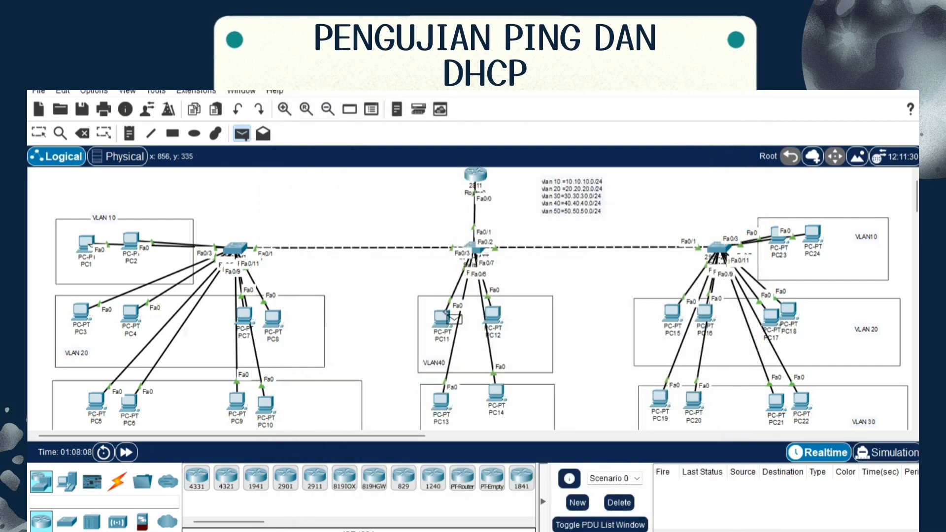
Test the connection between VLAN 10 and VLAN 40 by sending a simple PDU from PC1 to PC11 twice
left_click(444, 318)
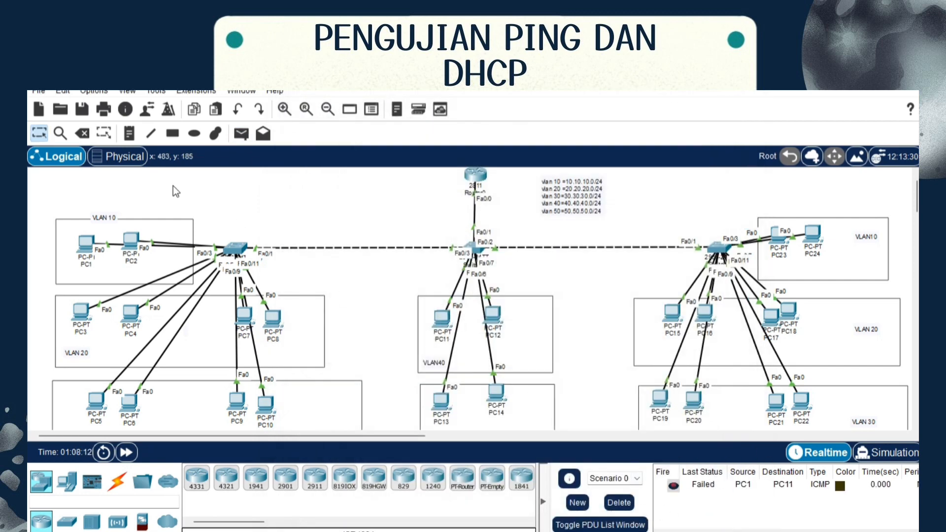
left_click(241, 134)
left_click(86, 242)
left_click(436, 317)
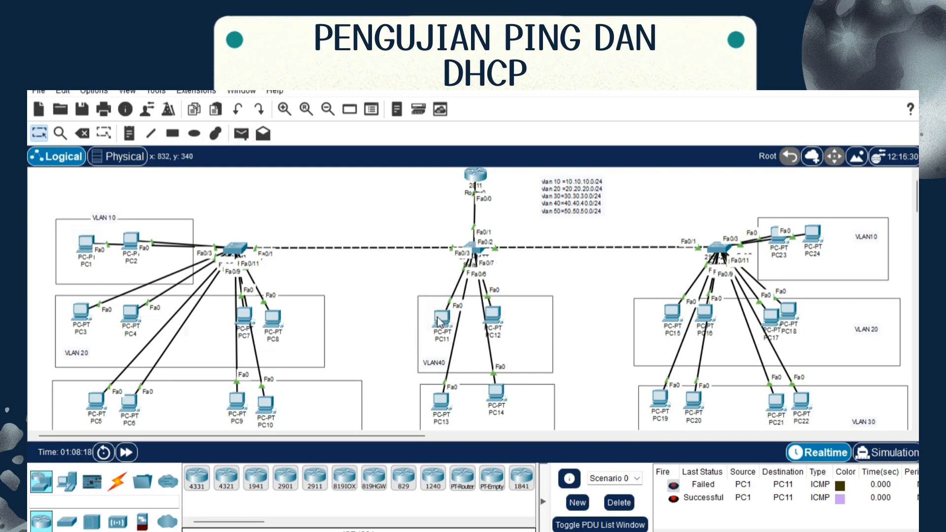
Send a simple PDU from PC8 to PC13 to test the connection between their VLANs
left_click(241, 134)
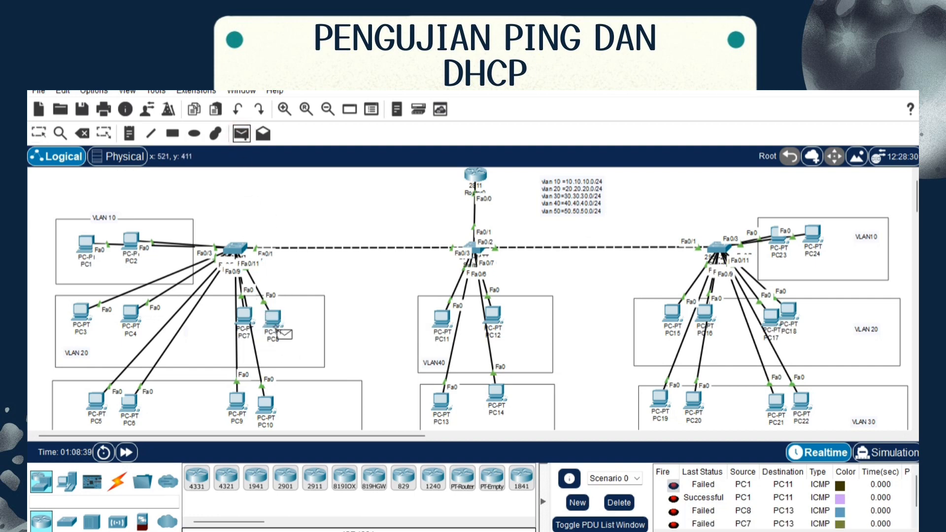
left_click(272, 315)
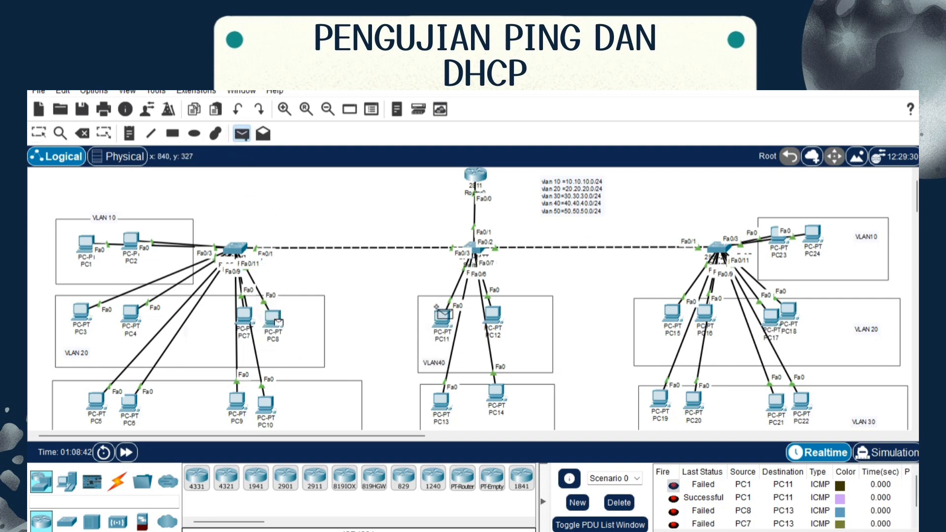
left_click(443, 400)
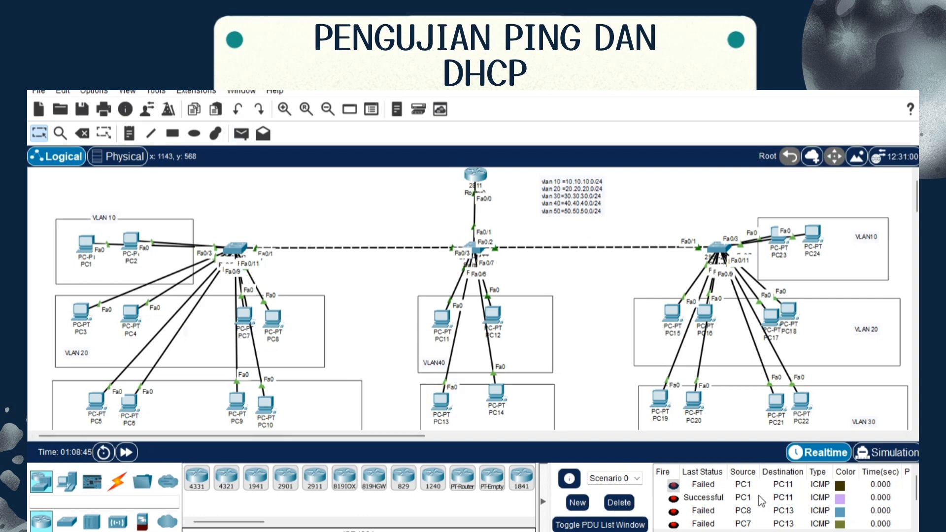
Review the PDU test results, and check PC13's device settings before closing its window
scroll(758, 495, "down", 1)
scroll(543, 419, "down", 3)
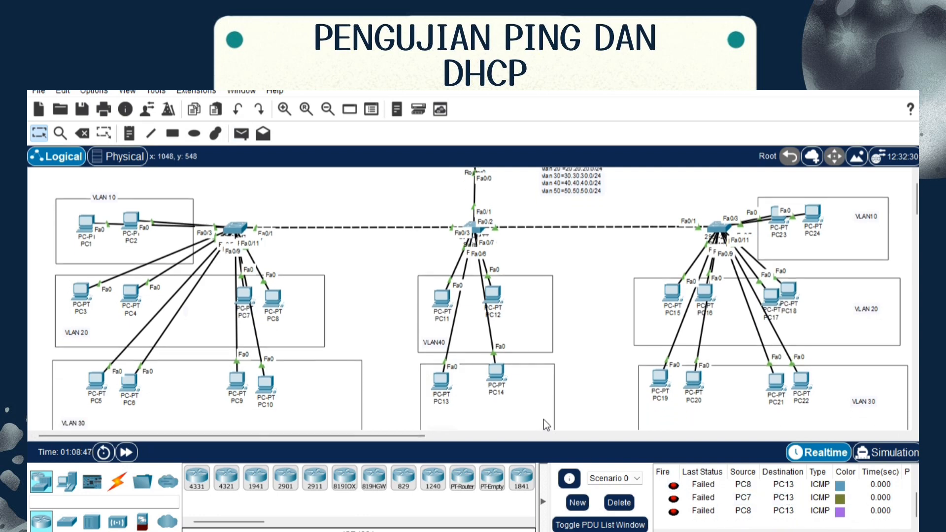
left_click(441, 375)
left_click(355, 166)
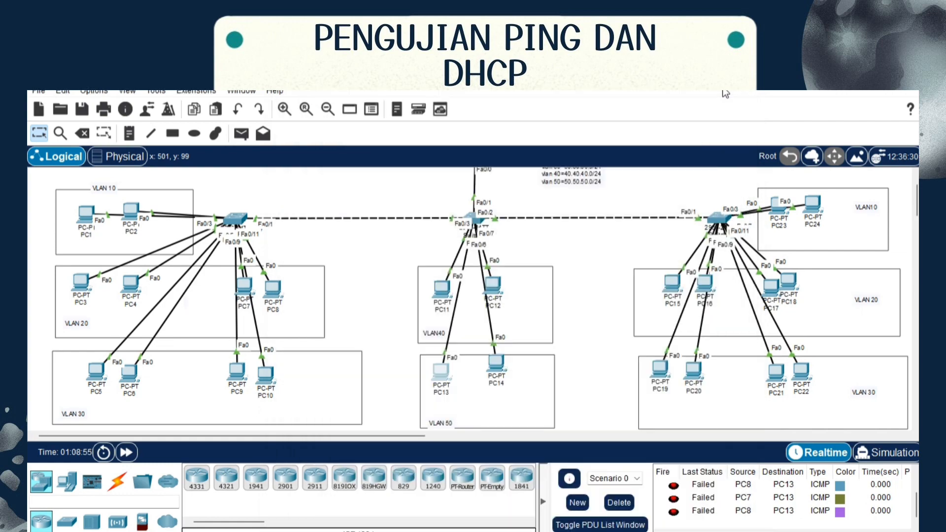
left_click(731, 92)
Set PC8's IP configuration to DHCP and close its window
left_click(271, 297)
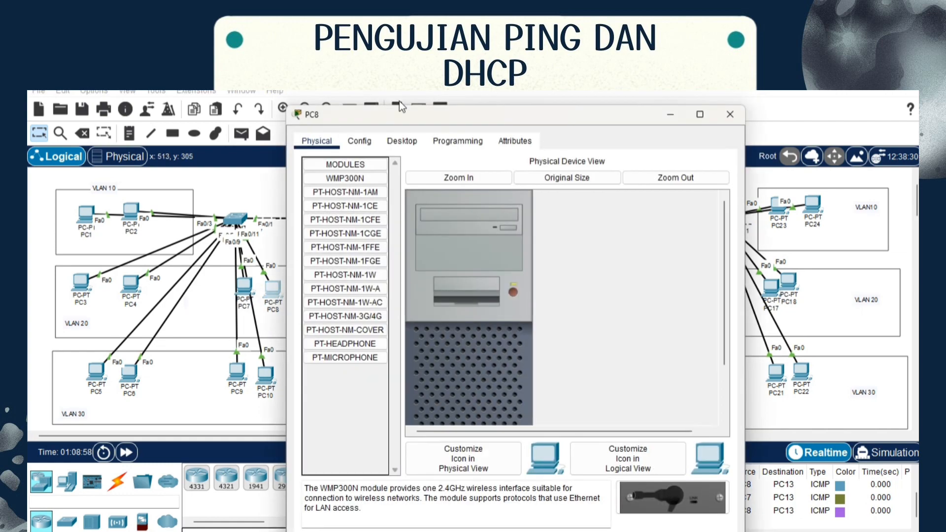
left_click(398, 143)
left_click(354, 198)
left_click(317, 215)
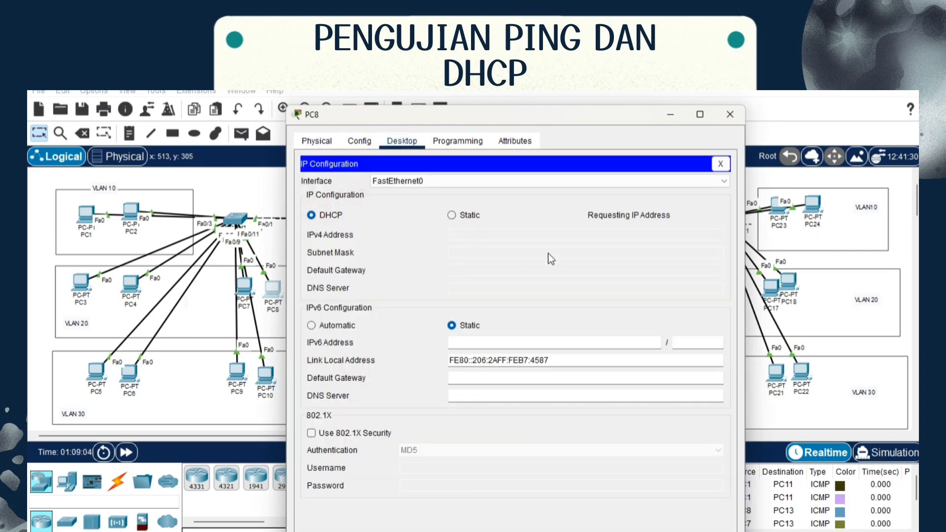
left_click(731, 120)
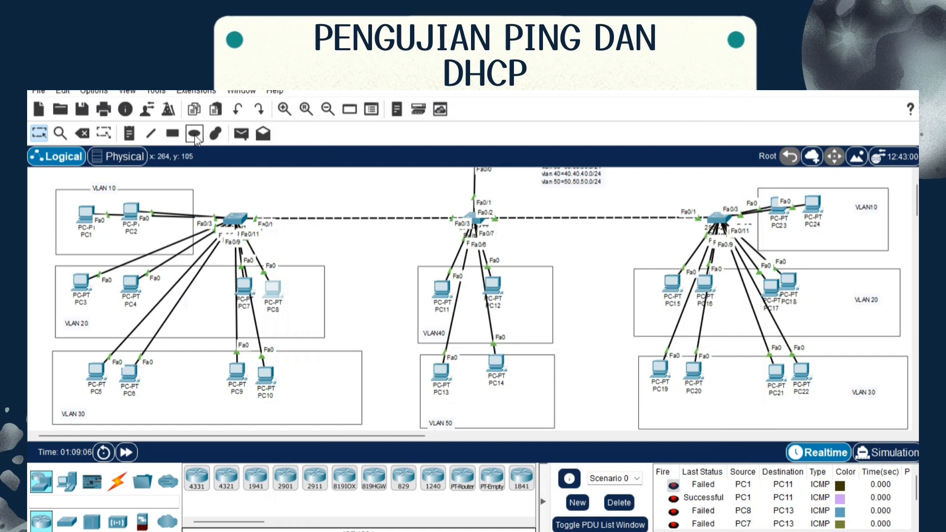
Retest the connection between VLAN 20 and VLAN 50 with a simple PDU from PC8 to PC13
left_click(241, 133)
left_click(273, 289)
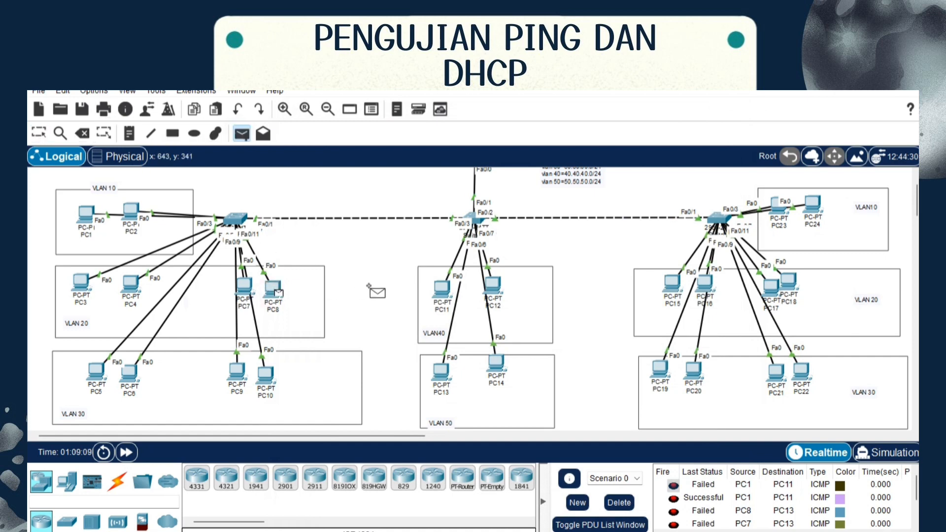
left_click(440, 373)
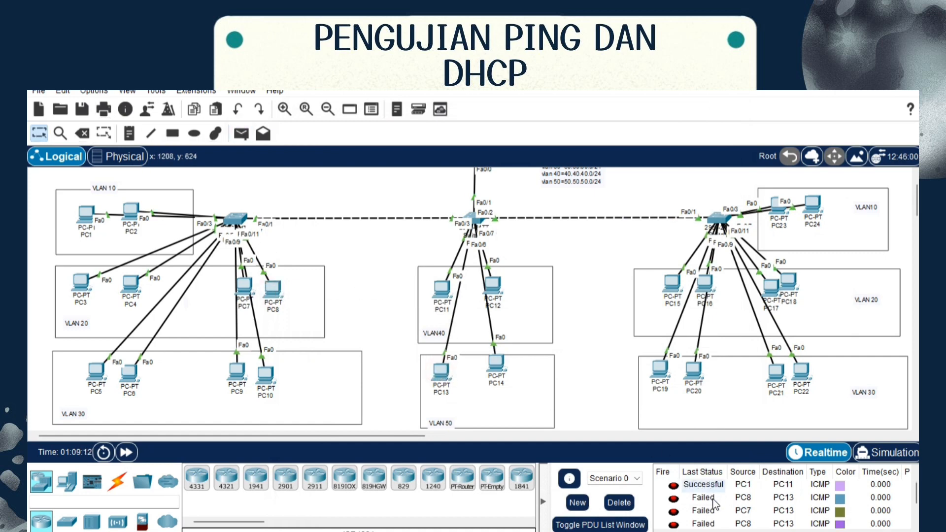
Delete the PDU entries of Scenario 0 and send a fresh simple PDU from PC8 to PC13
left_click(619, 502)
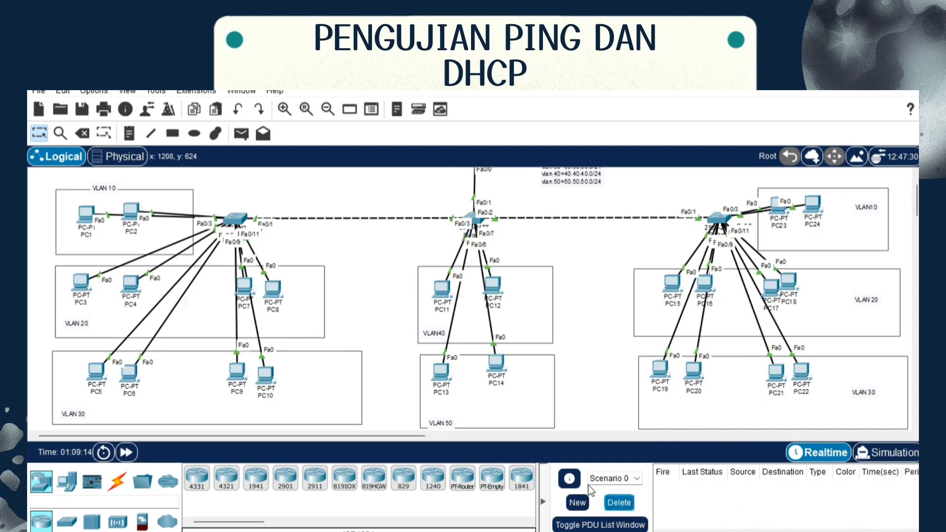
left_click(241, 135)
left_click(274, 288)
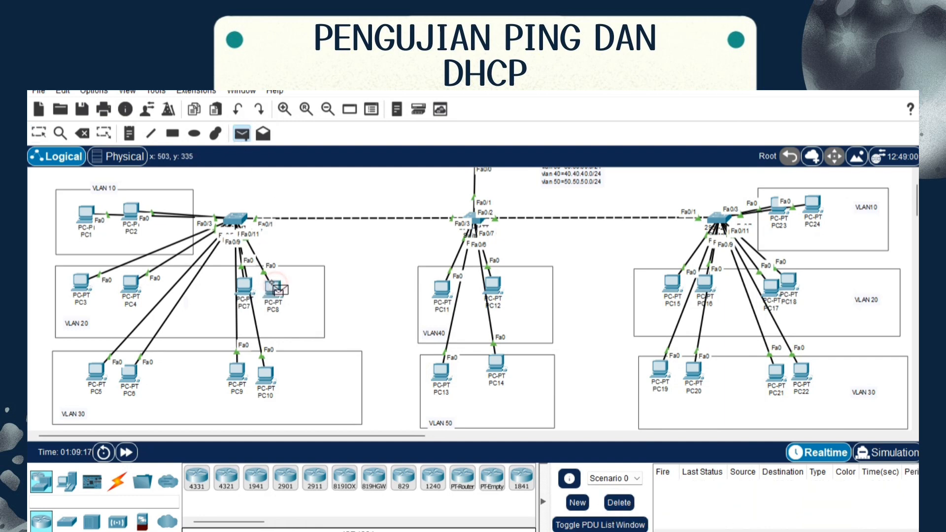
left_click(441, 370)
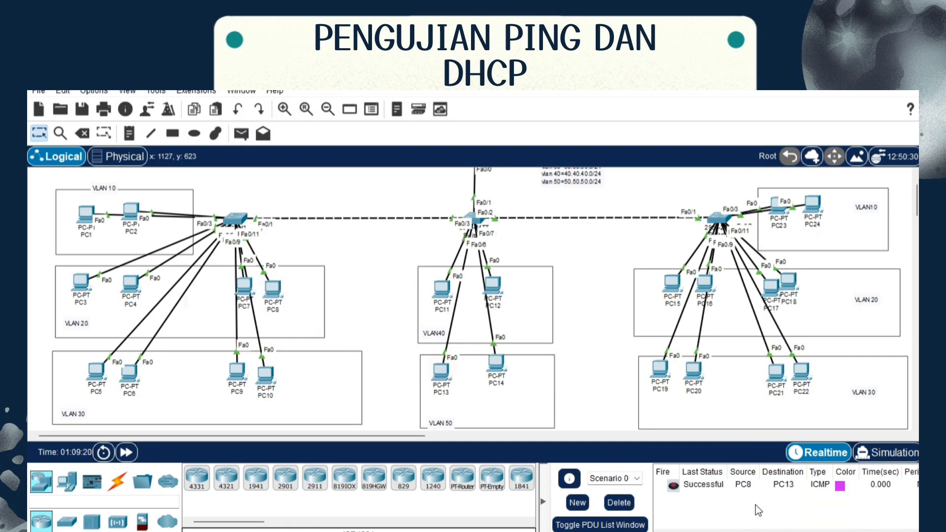